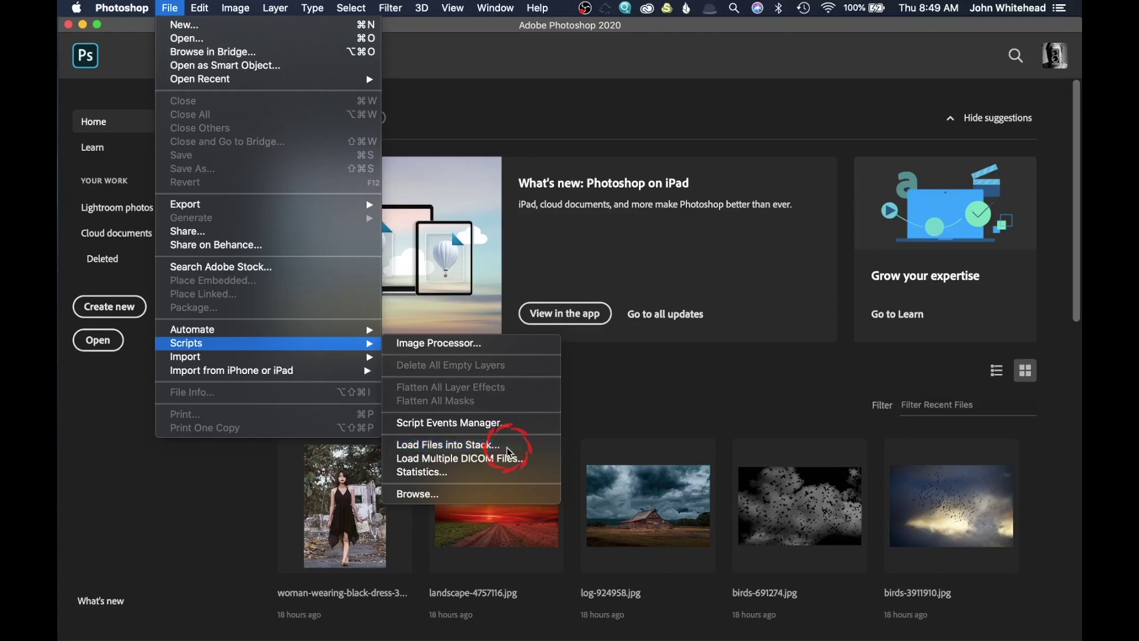
{"action": "left_click", "coordinate": [508, 446]}
{"action": "left_click", "coordinate": [640, 300]}
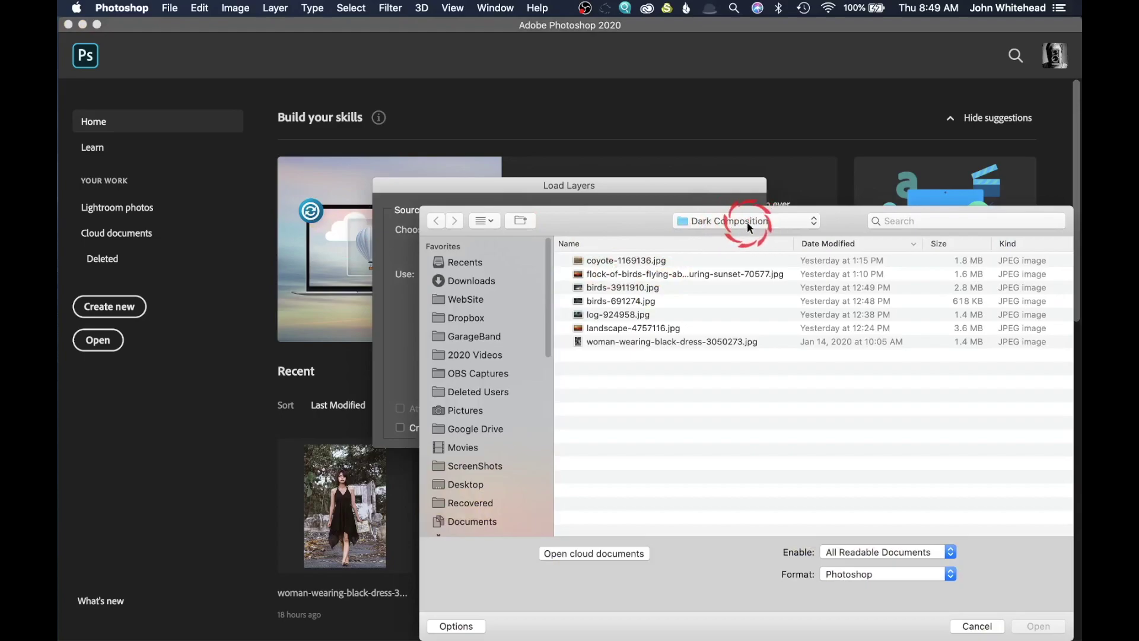
{"action": "key", "text": "super+a"}
{"action": "left_click", "coordinate": [1035, 626]}
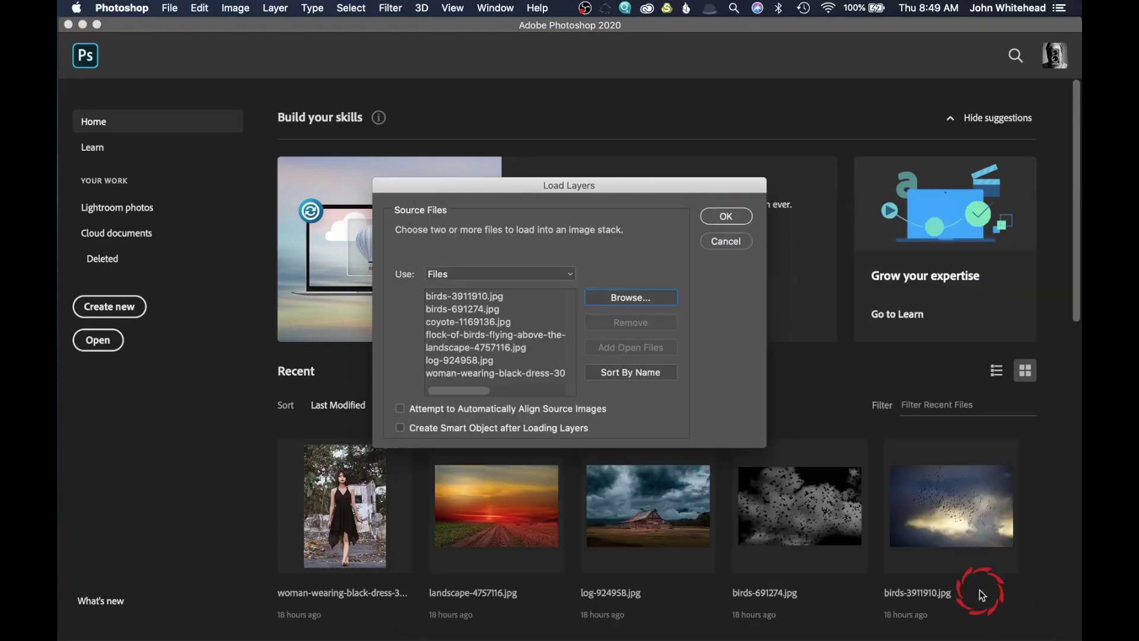
{"action": "left_click", "coordinate": [721, 217]}
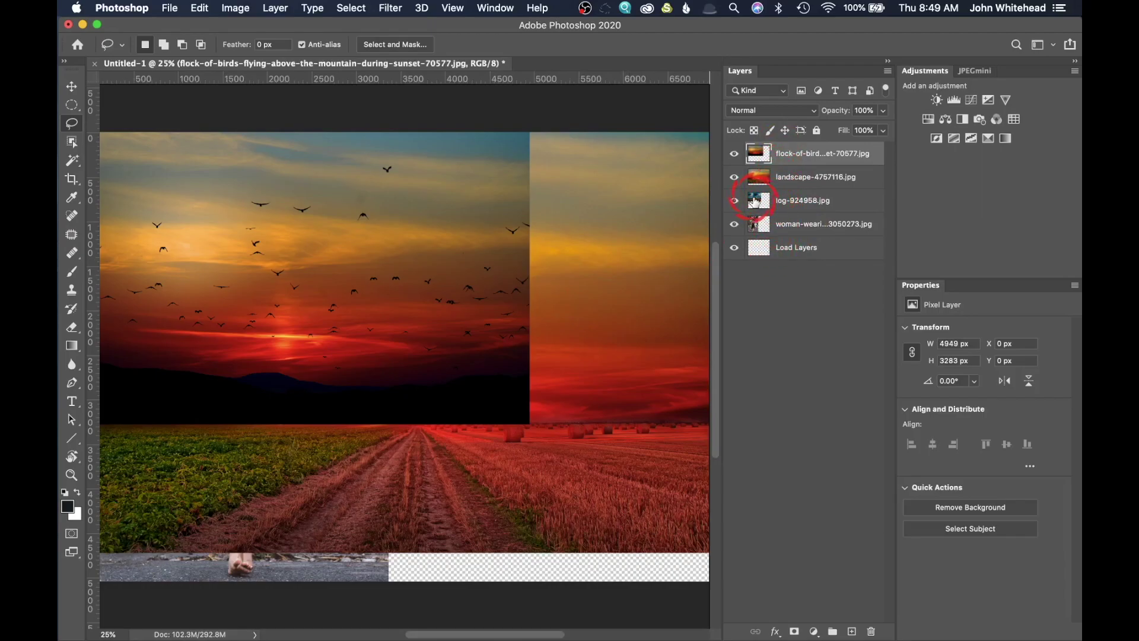
{"action": "key", "text": "super+w"}
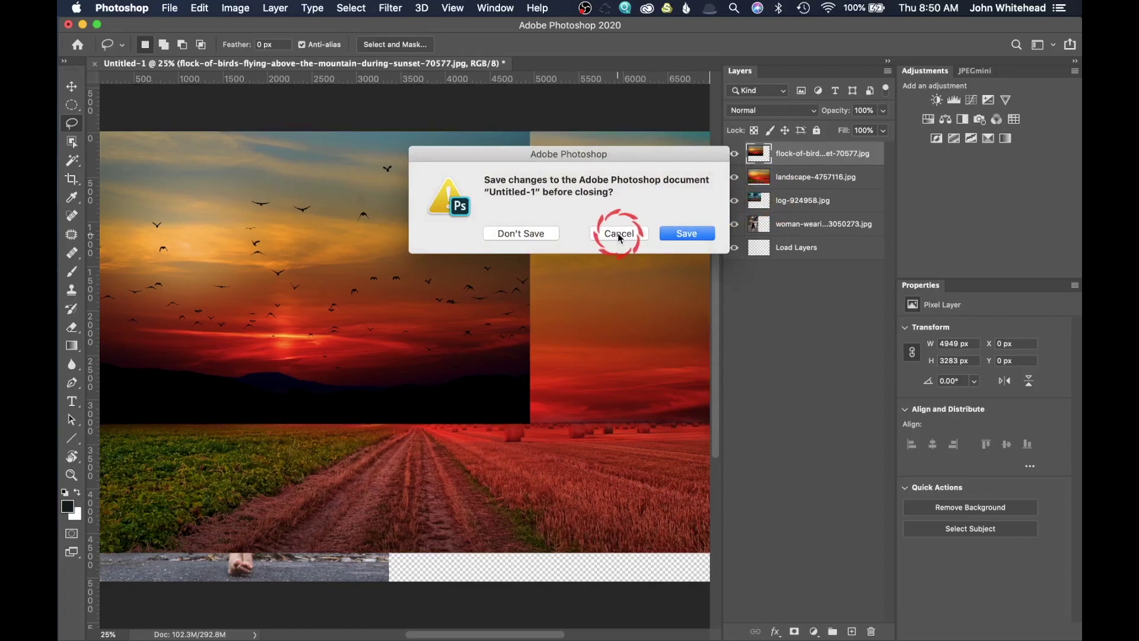
{"action": "left_click", "coordinate": [518, 234]}
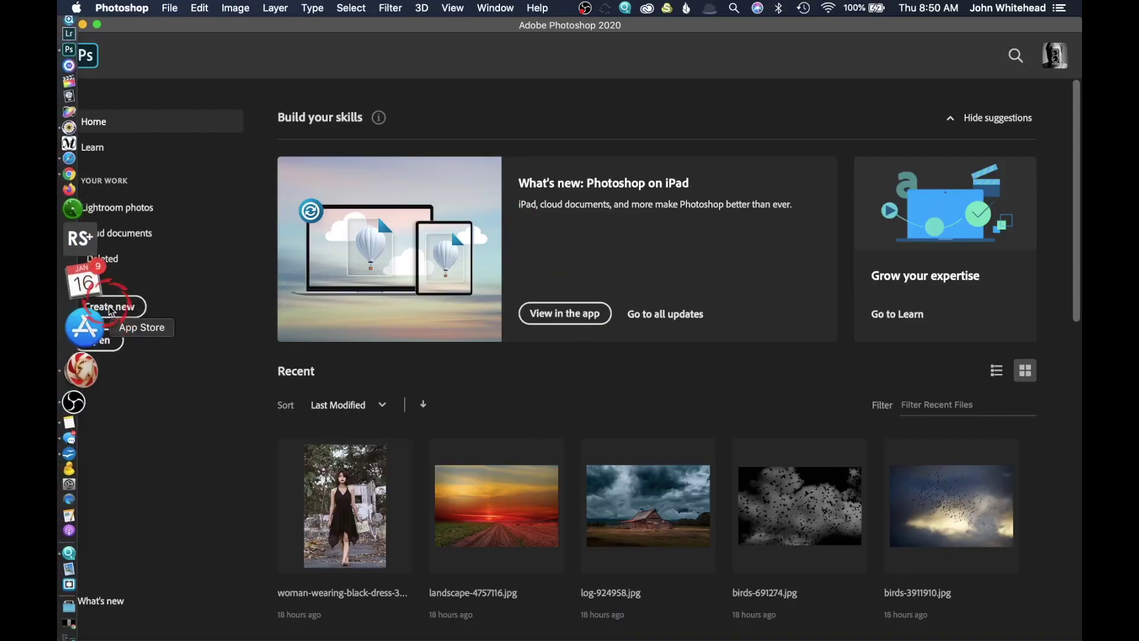
- Open all seven JPEG images from the Dark Composition folder as separate documents
{"action": "left_click", "coordinate": [102, 340]}
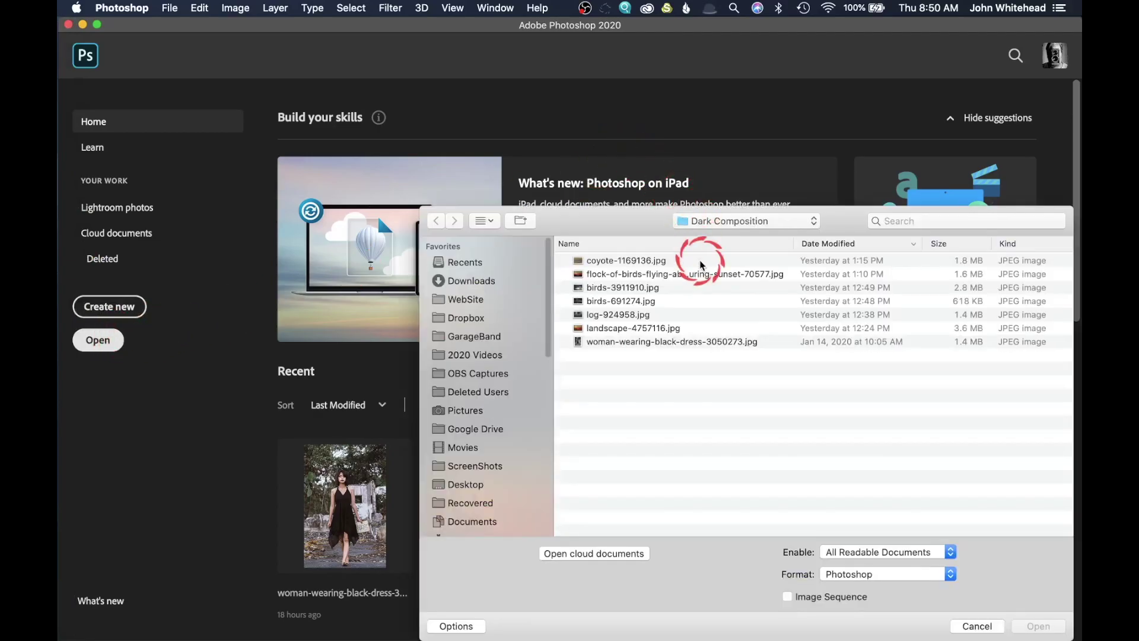
{"action": "key", "text": "super+a"}
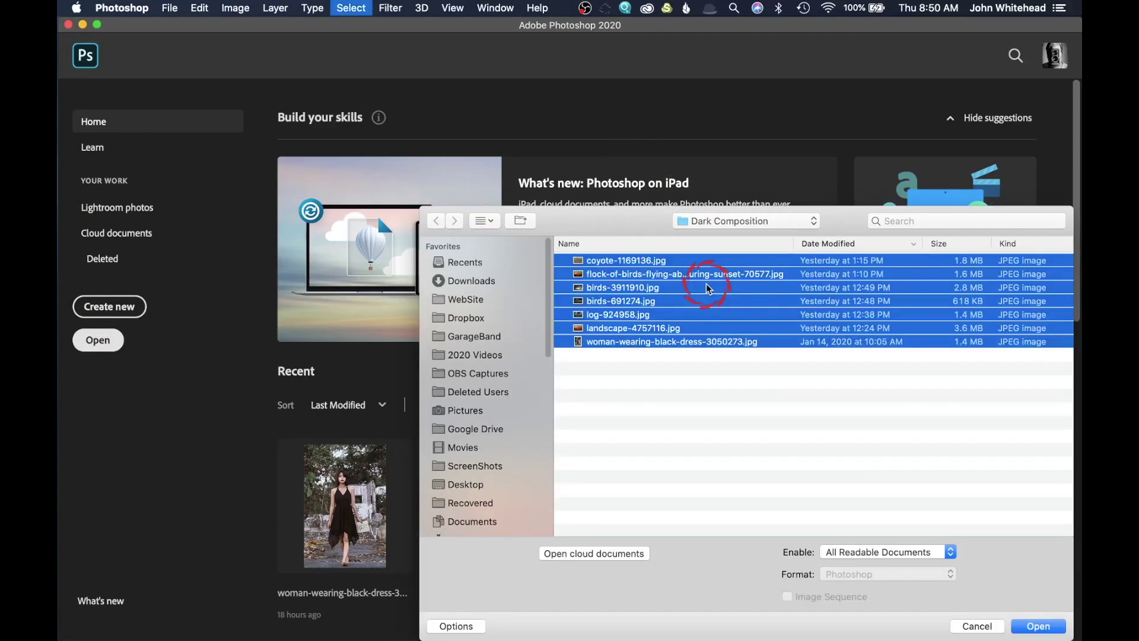
{"action": "left_click", "coordinate": [1042, 628]}
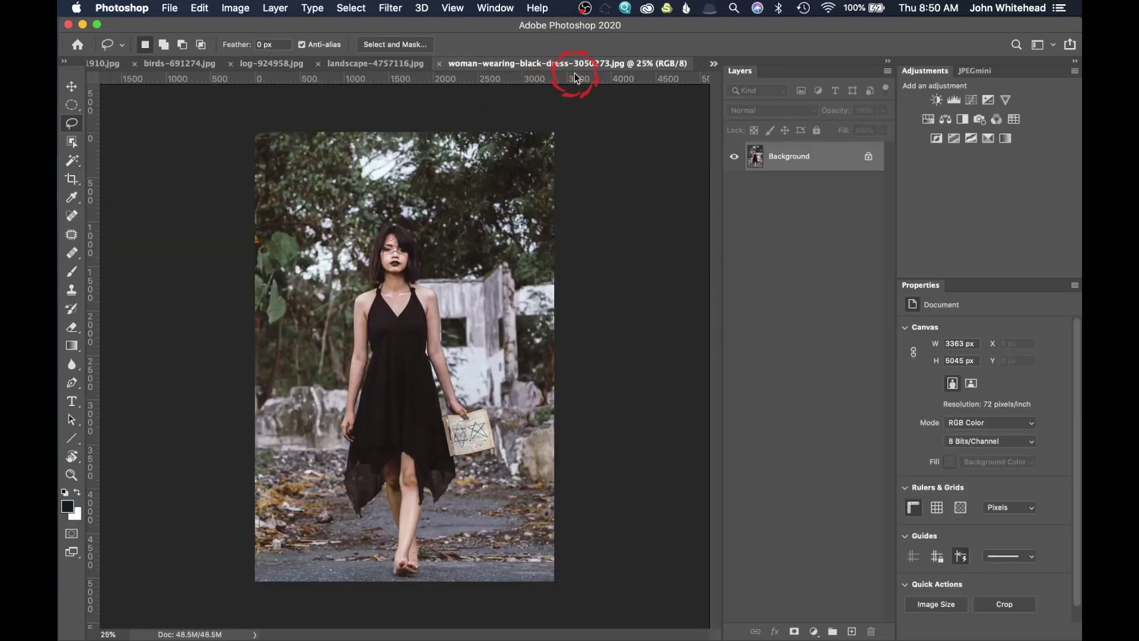
- Load all the open files into one layered document with Load Files into Stack, and close the individual source images
{"action": "left_click", "coordinate": [169, 7]}
{"action": "left_click", "coordinate": [223, 355]}
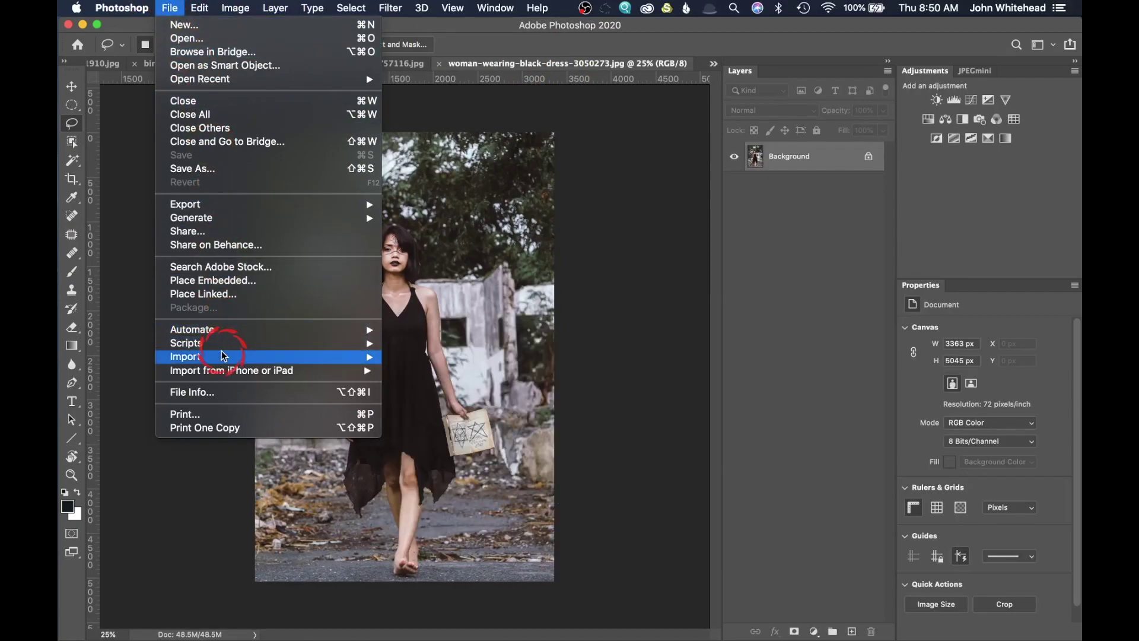
{"action": "mouse_move", "coordinate": [223, 343]}
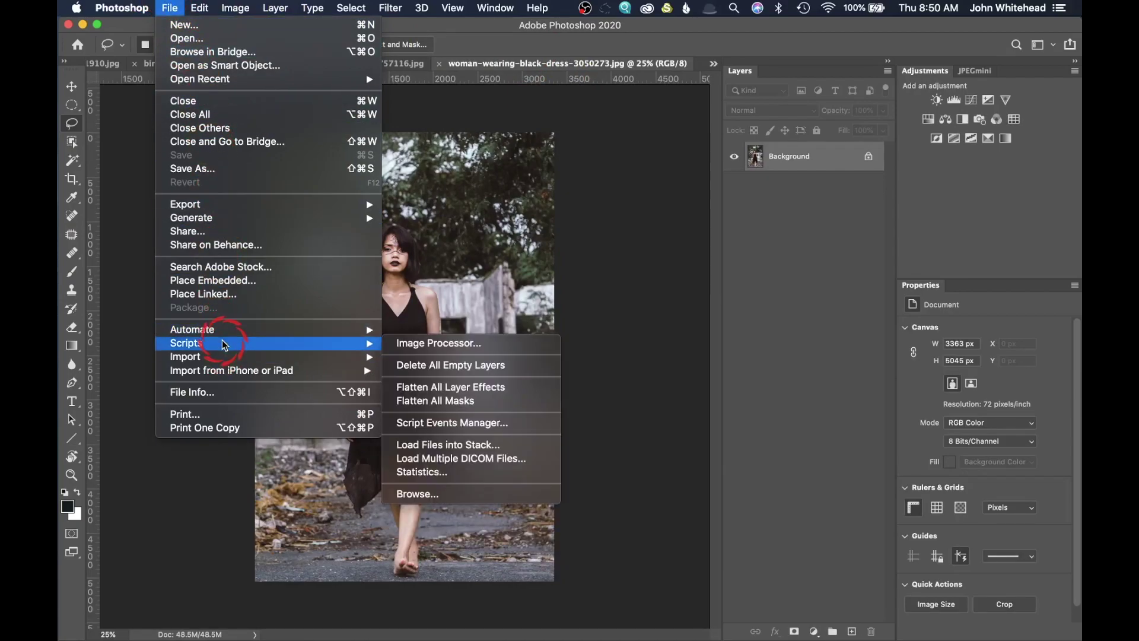
{"action": "left_click", "coordinate": [496, 447]}
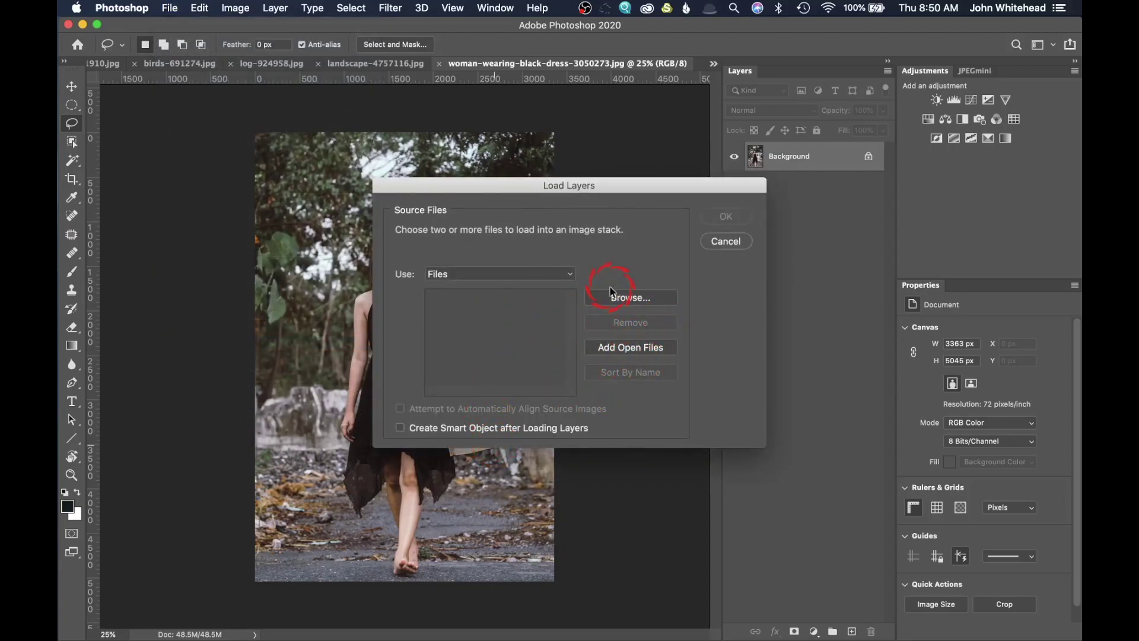
{"action": "left_click", "coordinate": [641, 353]}
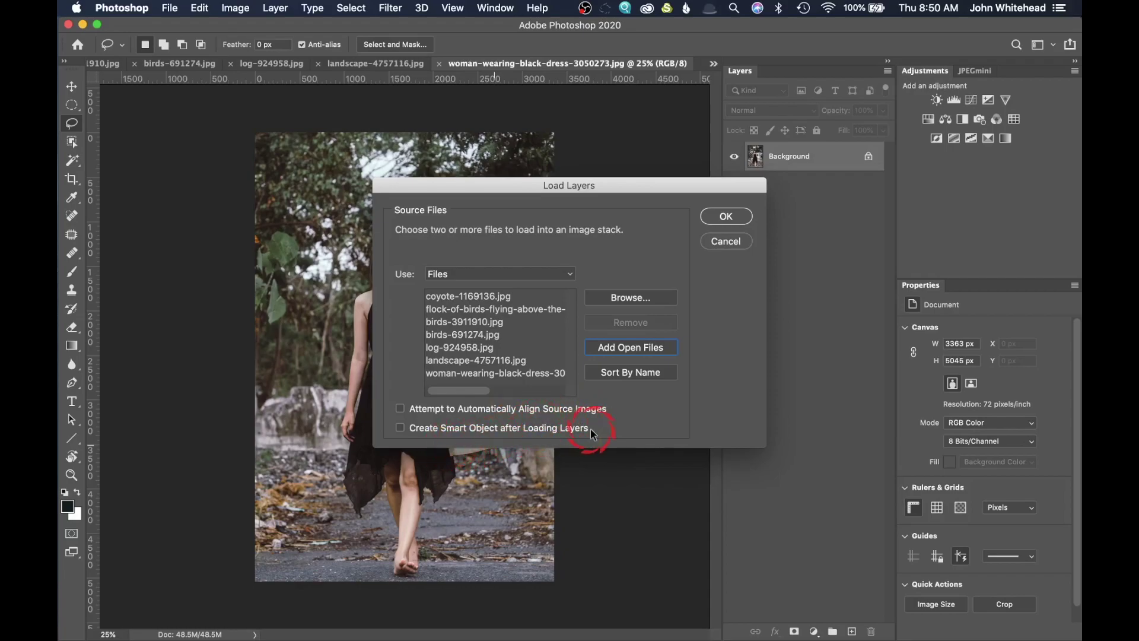
{"action": "left_click", "coordinate": [728, 217]}
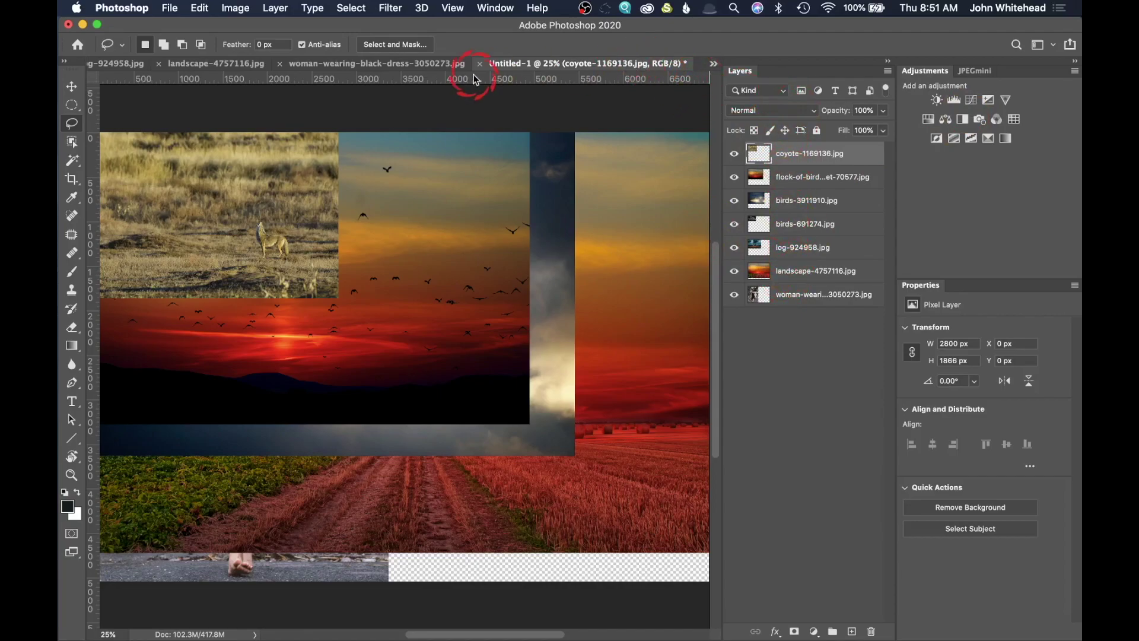
{"action": "left_click", "coordinate": [420, 63]}
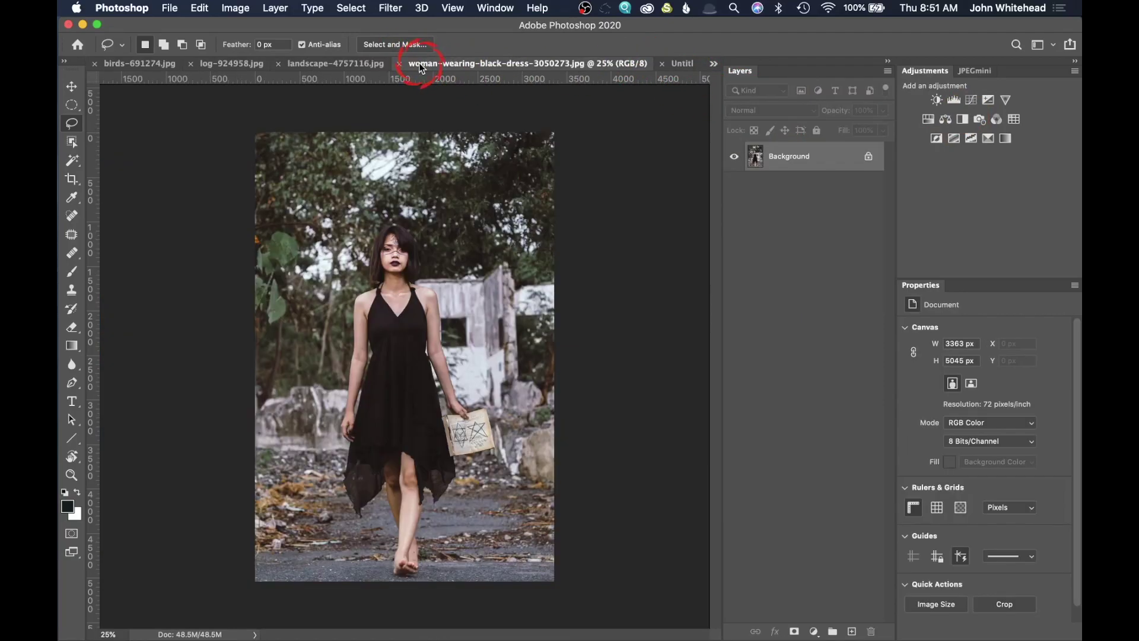
{"action": "key", "text": "super+w"}
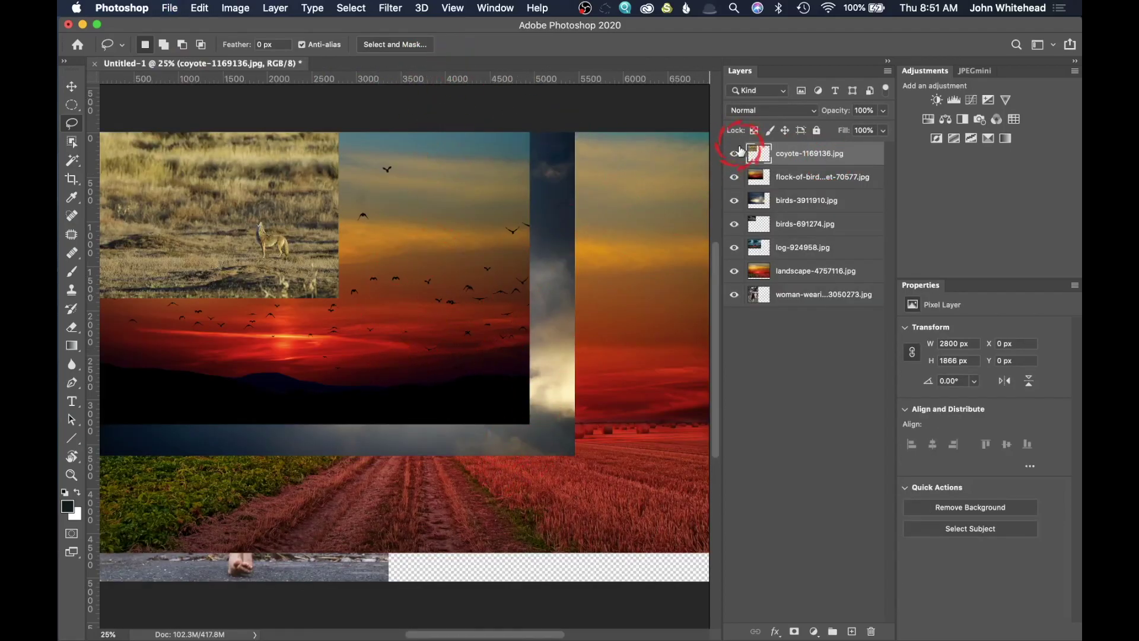
- Move the landscape layer to the bottom of the layer stack and hide all the other image layers
{"action": "left_click_drag", "start_coordinate": [733, 158], "coordinate": [735, 251]}
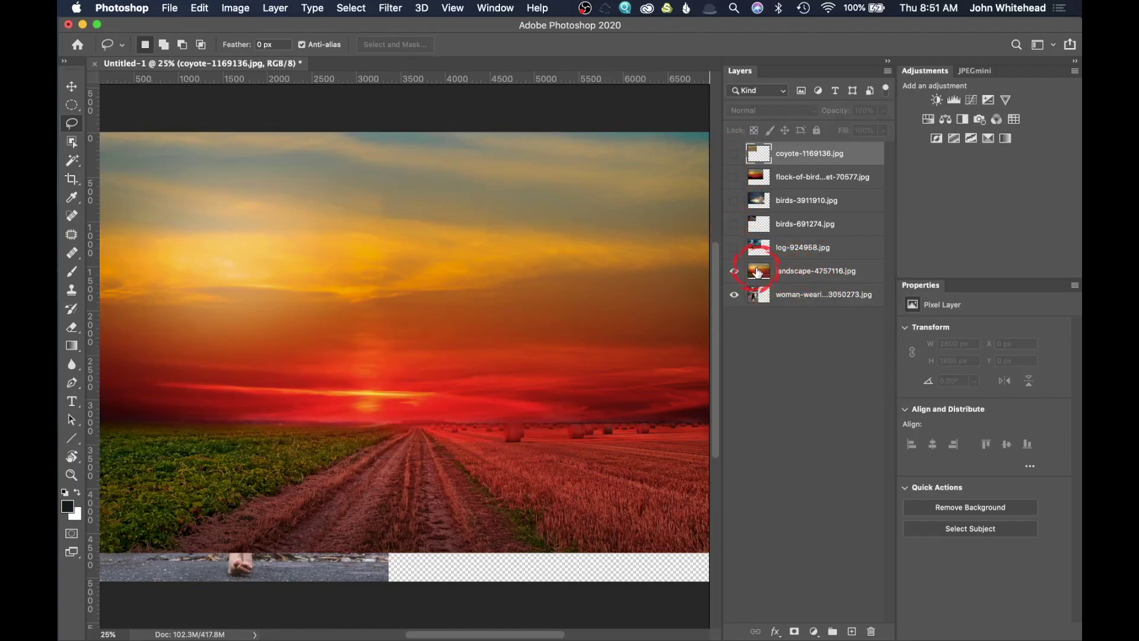
{"action": "left_click_drag", "start_coordinate": [758, 273], "coordinate": [764, 307]}
{"action": "left_click", "coordinate": [731, 274]}
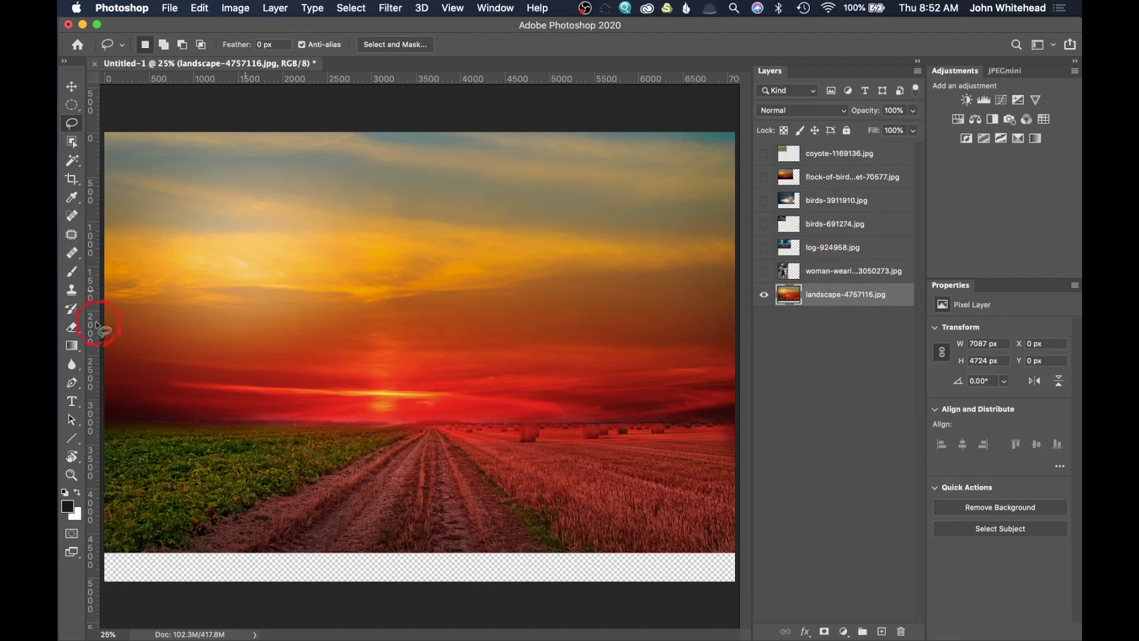
- Show the woman layer and select the woman together with her book using the Object Selection tool in Lasso mode
{"action": "left_click", "coordinate": [832, 276]}
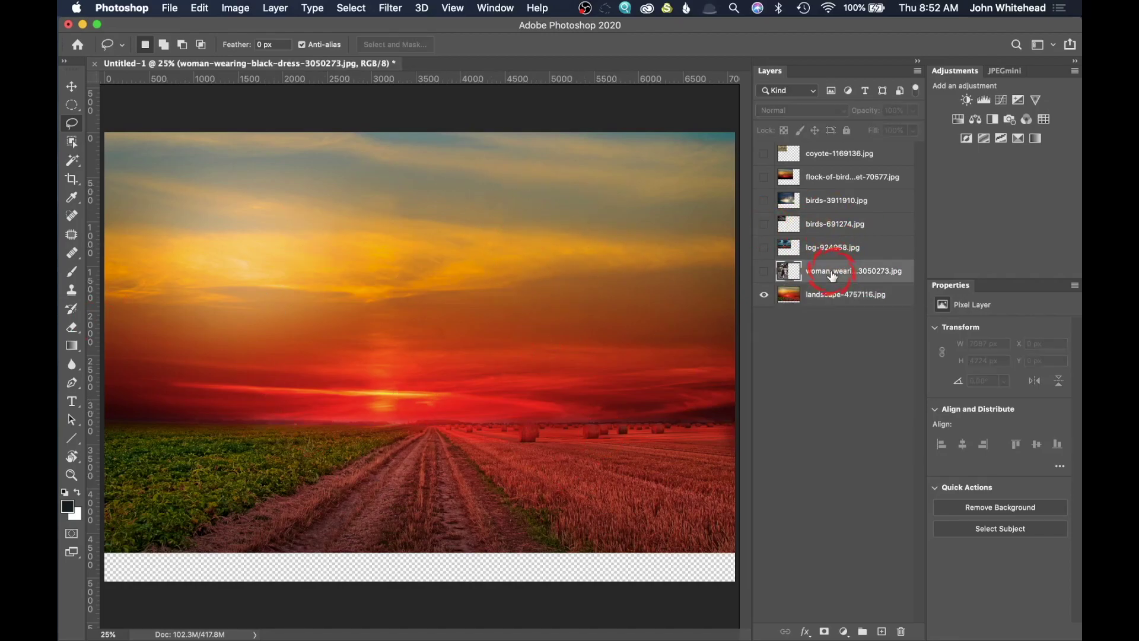
{"action": "left_click", "coordinate": [764, 273]}
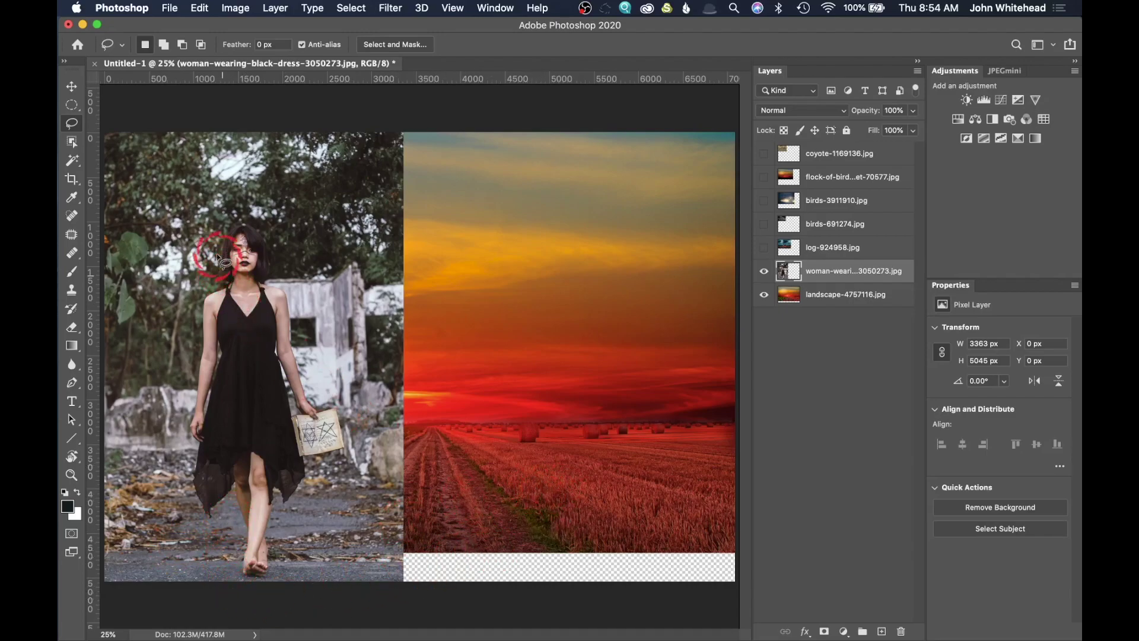
{"action": "left_click", "coordinate": [72, 144]}
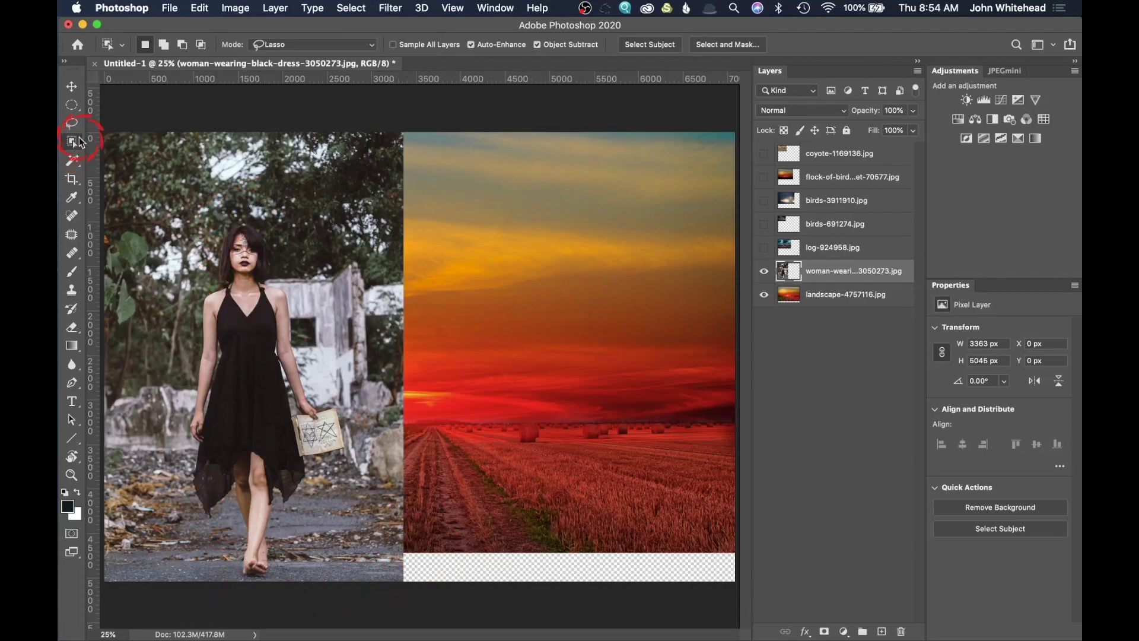
{"action": "mouse_move", "coordinate": [229, 210]}
{"action": "left_mouse_down"}
{"action": "mouse_move", "coordinate": [209, 244]}
{"action": "mouse_move", "coordinate": [190, 310]}
{"action": "mouse_move", "coordinate": [169, 460]}
{"action": "mouse_move", "coordinate": [188, 536]}
{"action": "mouse_move", "coordinate": [261, 606]}
{"action": "mouse_move", "coordinate": [300, 580]}
{"action": "mouse_move", "coordinate": [297, 535]}
{"action": "mouse_move", "coordinate": [353, 448]}
{"action": "mouse_move", "coordinate": [350, 408]}
{"action": "mouse_move", "coordinate": [316, 367]}
{"action": "mouse_move", "coordinate": [276, 223]}
{"action": "mouse_move", "coordinate": [235, 212]}
{"action": "left_mouse_up"}
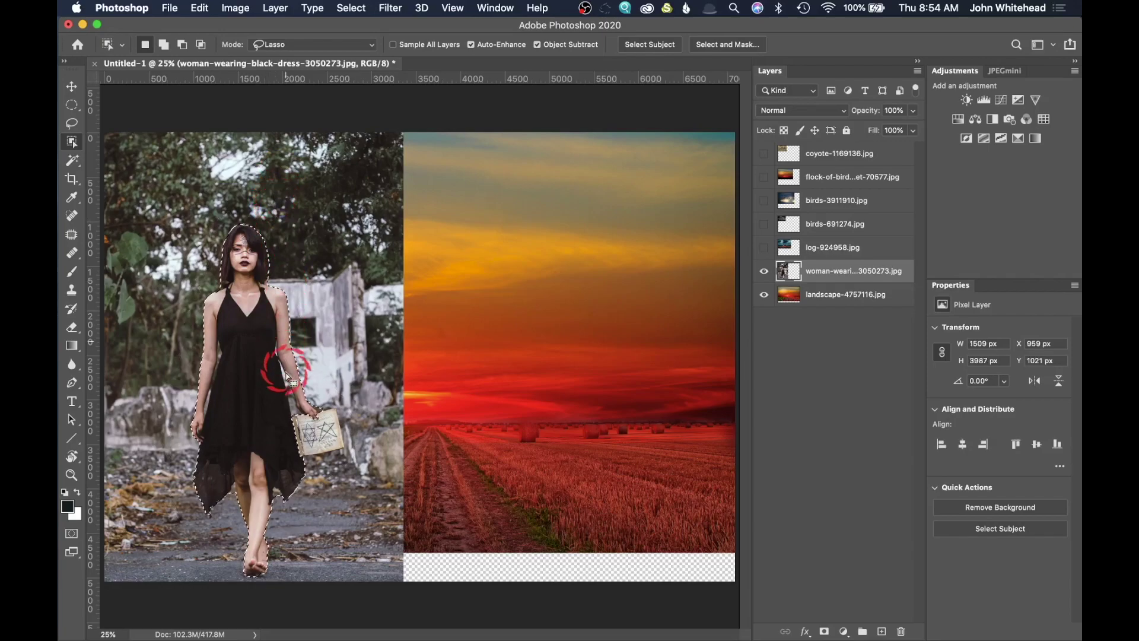
{"action": "key", "text": "shift"}
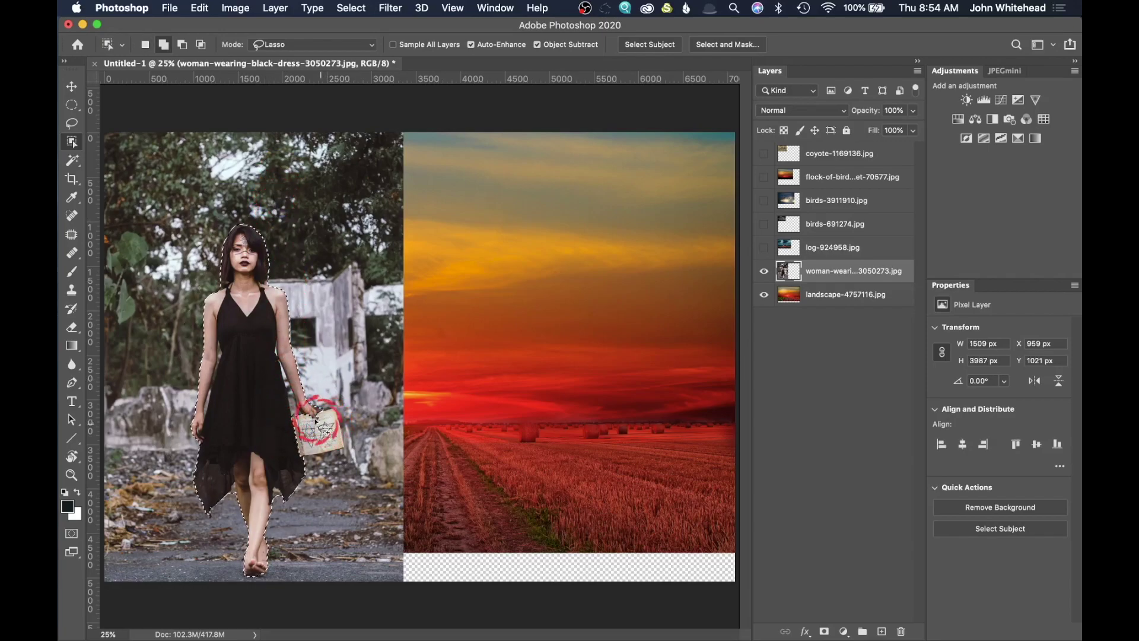
{"action": "mouse_move", "coordinate": [320, 409]}
{"action": "left_mouse_down"}
{"action": "mouse_move", "coordinate": [356, 415]}
{"action": "mouse_move", "coordinate": [363, 448]}
{"action": "mouse_move", "coordinate": [344, 465]}
{"action": "mouse_move", "coordinate": [290, 467]}
{"action": "left_mouse_up"}
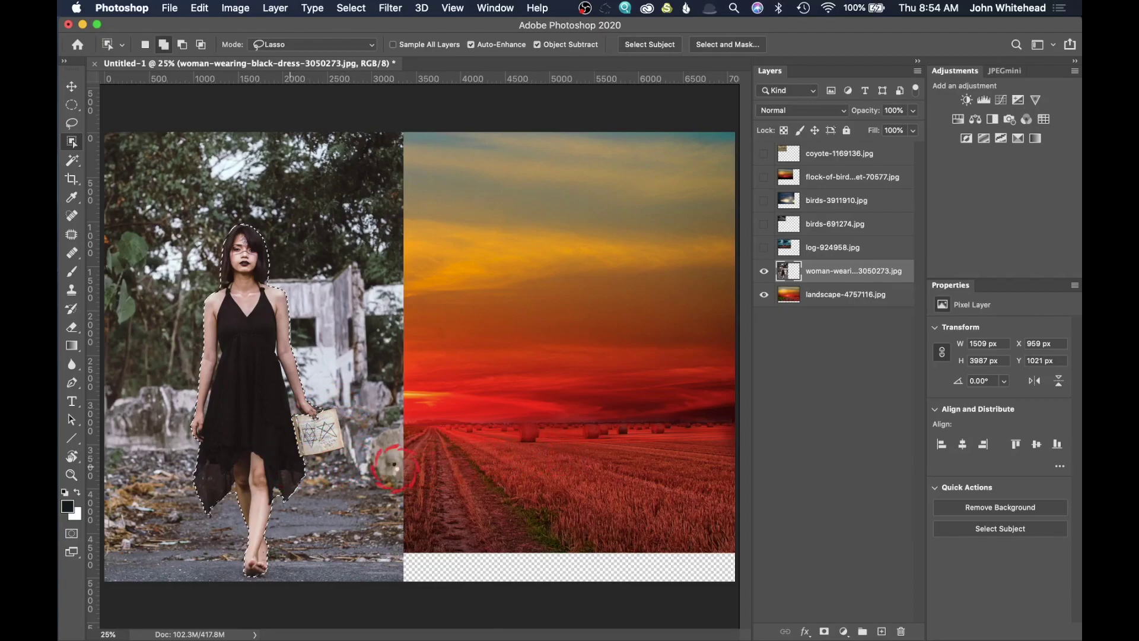
{"action": "mouse_move", "coordinate": [321, 416]}
{"action": "left_mouse_down"}
{"action": "mouse_move", "coordinate": [280, 423]}
{"action": "mouse_move", "coordinate": [291, 453]}
{"action": "mouse_move", "coordinate": [326, 445]}
{"action": "left_mouse_up"}
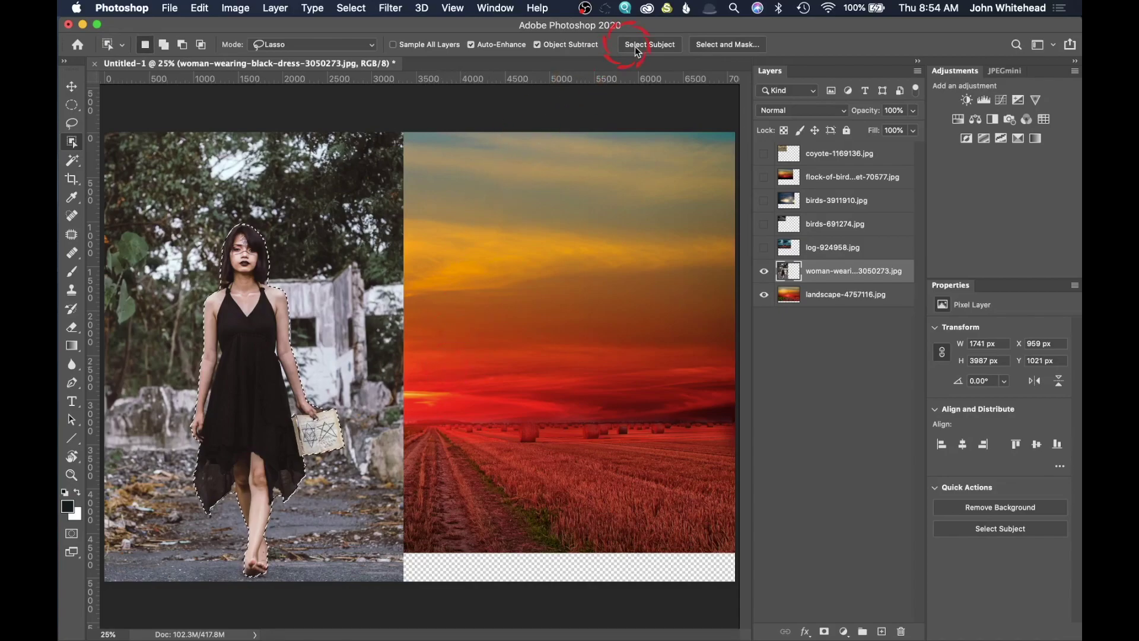
- In Select and Mask, refine the selection edge between the book-holding arm and the dress, and around the sheer dress hem
{"action": "left_click", "coordinate": [729, 45]}
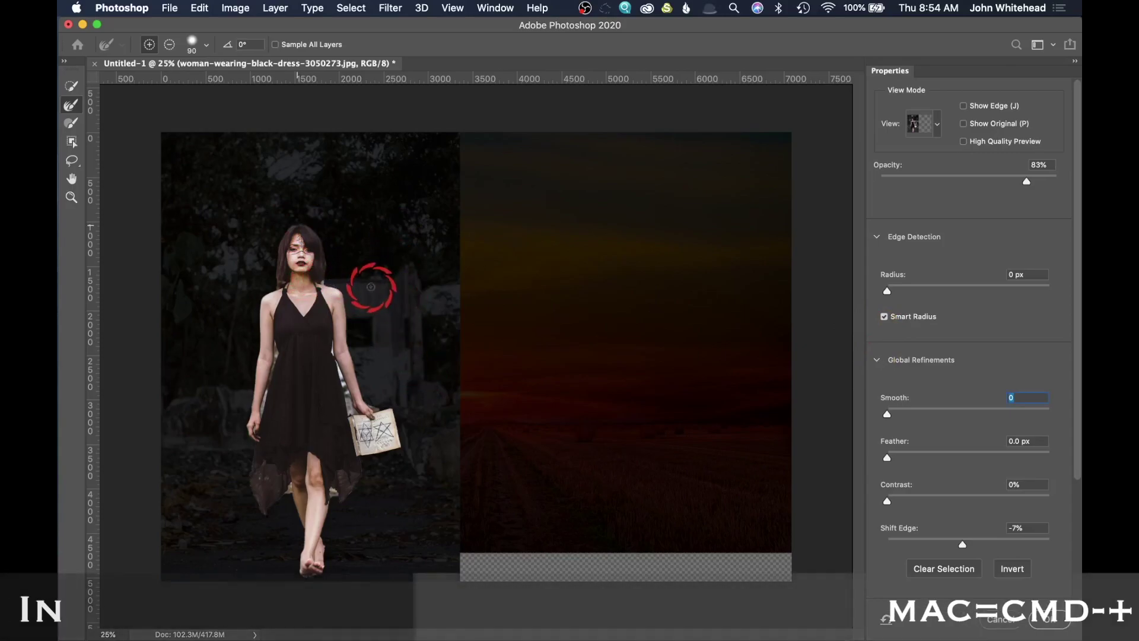
{"action": "key", "text": "super+plus"}
{"action": "key", "text": "super+plus"}
{"action": "left_click_drag", "start_coordinate": [370, 287], "coordinate": [641, 382]}
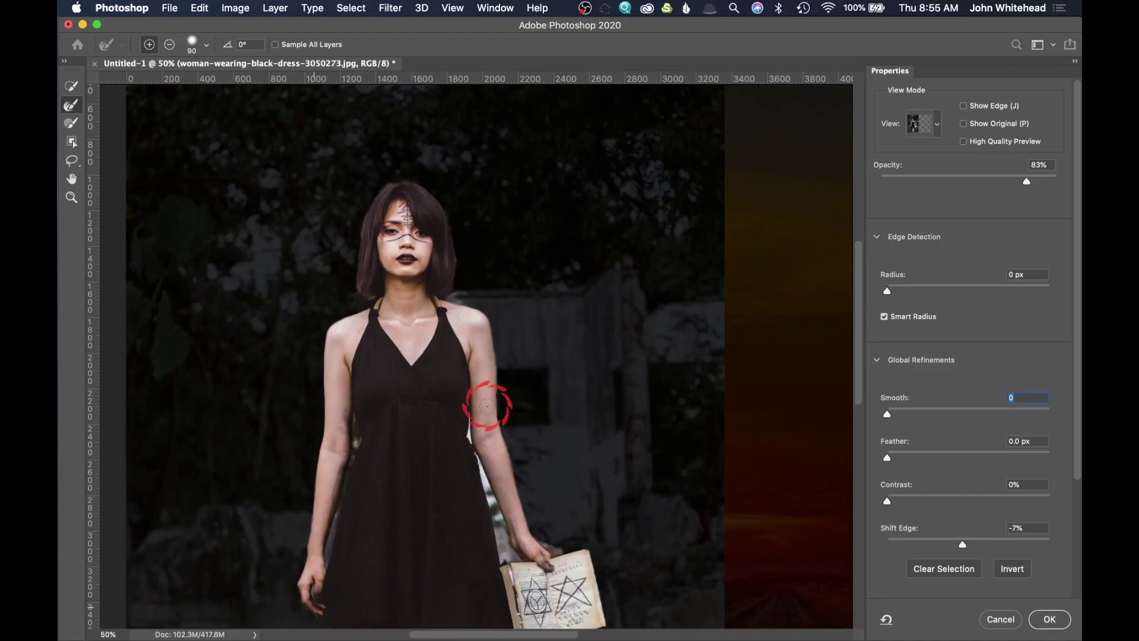
{"action": "mouse_move", "coordinate": [466, 423]}
{"action": "left_mouse_down"}
{"action": "mouse_move", "coordinate": [488, 508]}
{"action": "mouse_move", "coordinate": [514, 549]}
{"action": "mouse_move", "coordinate": [503, 542]}
{"action": "left_mouse_up"}
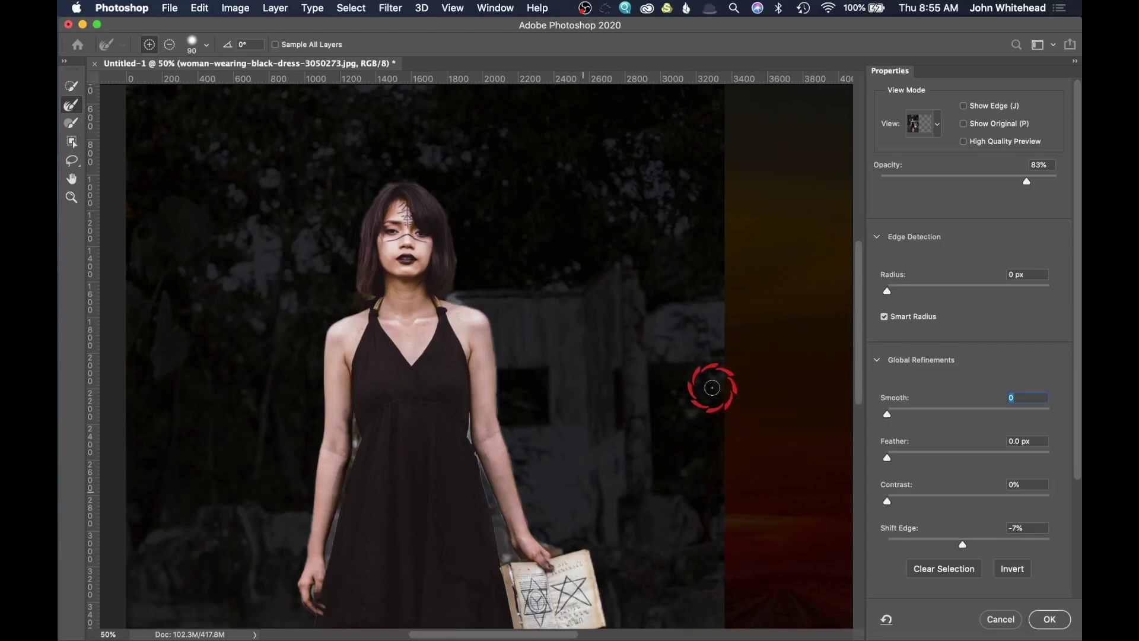
{"action": "mouse_move", "coordinate": [411, 475]}
{"action": "left_mouse_down"}
{"action": "mouse_move", "coordinate": [429, 319]}
{"action": "mouse_move", "coordinate": [419, 219]}
{"action": "left_mouse_up"}
{"action": "mouse_move", "coordinate": [500, 480]}
{"action": "left_mouse_down"}
{"action": "mouse_move", "coordinate": [487, 457]}
{"action": "mouse_move", "coordinate": [473, 465]}
{"action": "mouse_move", "coordinate": [483, 478]}
{"action": "mouse_move", "coordinate": [377, 460]}
{"action": "mouse_move", "coordinate": [391, 465]}
{"action": "mouse_move", "coordinate": [394, 445]}
{"action": "left_mouse_up"}
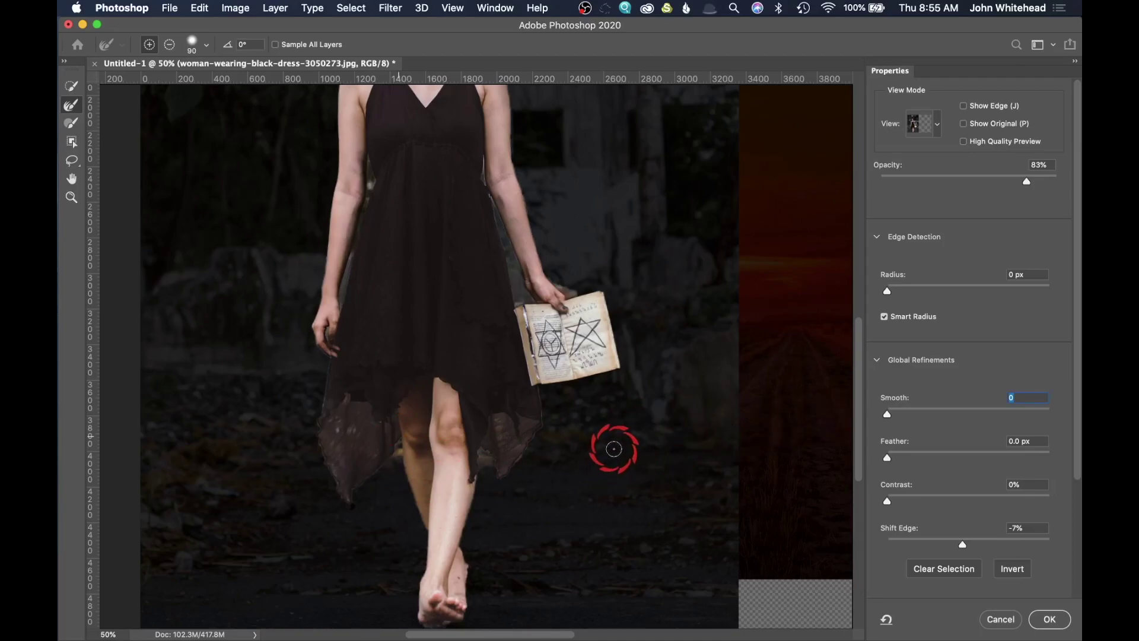
- Refine the edge between the woman's other arm and the dress, and output the selection as a layer mask
{"action": "left_click_drag", "start_coordinate": [642, 446], "coordinate": [623, 636]}
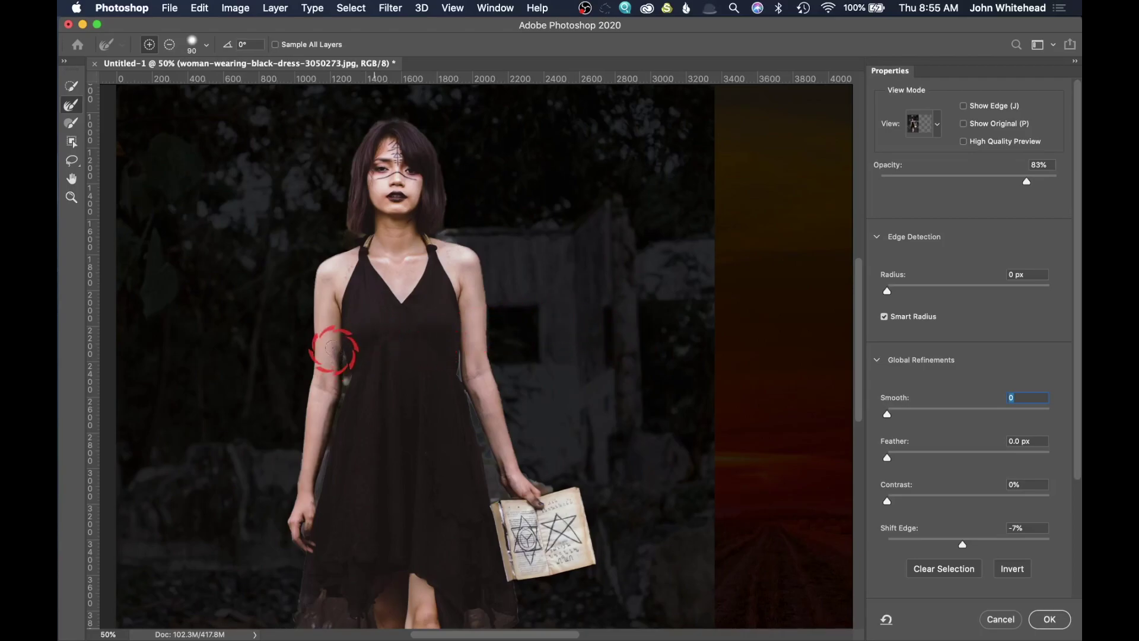
{"action": "left_click_drag", "start_coordinate": [334, 346], "coordinate": [313, 461]}
{"action": "scroll", "coordinate": [973, 359], "scroll_direction": "down", "scroll_amount": 5}
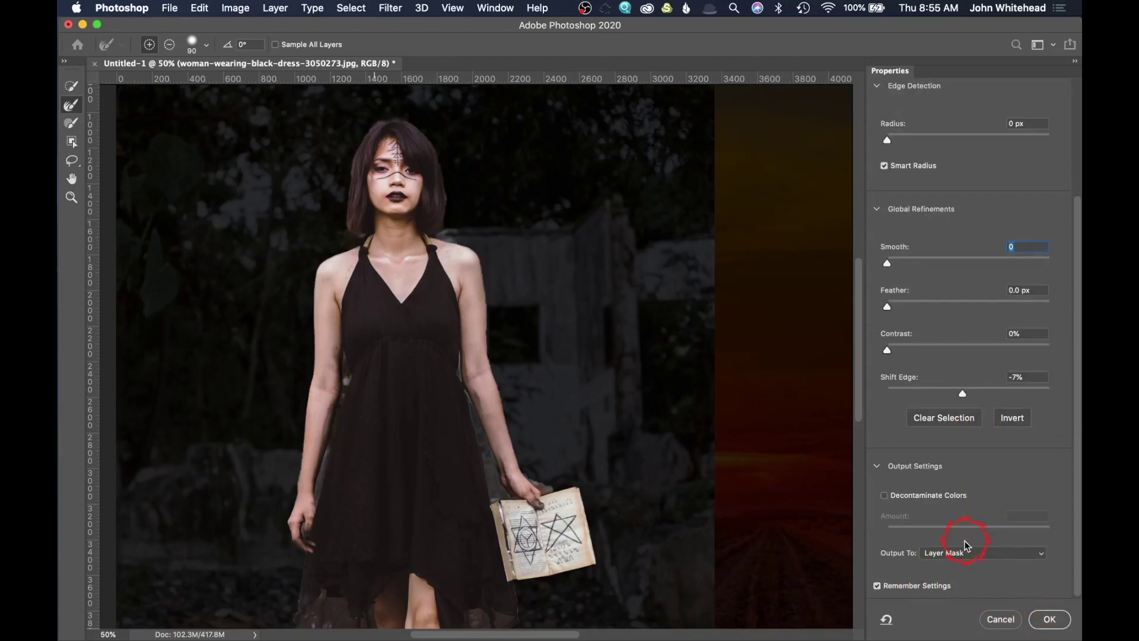
{"action": "left_click", "coordinate": [1049, 619]}
{"action": "left_click", "coordinate": [599, 287]}
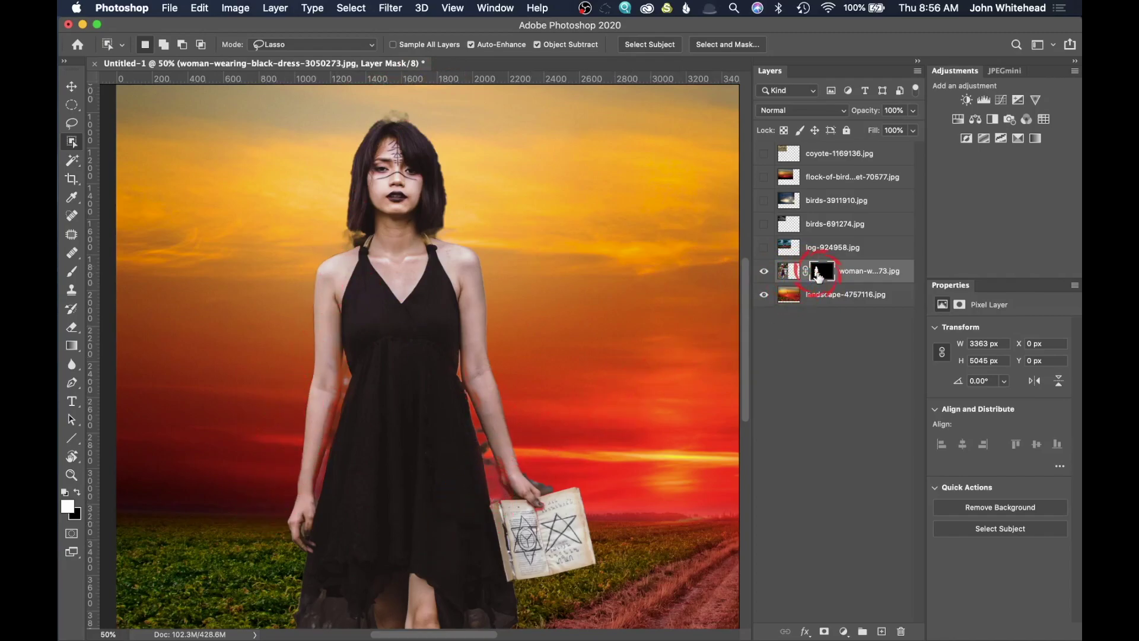
- Paint black on the woman's layer mask around her hair to hide leftover background, using a brush enlarged to 93 px
{"action": "left_click", "coordinate": [818, 273]}
{"action": "left_click", "coordinate": [74, 271]}
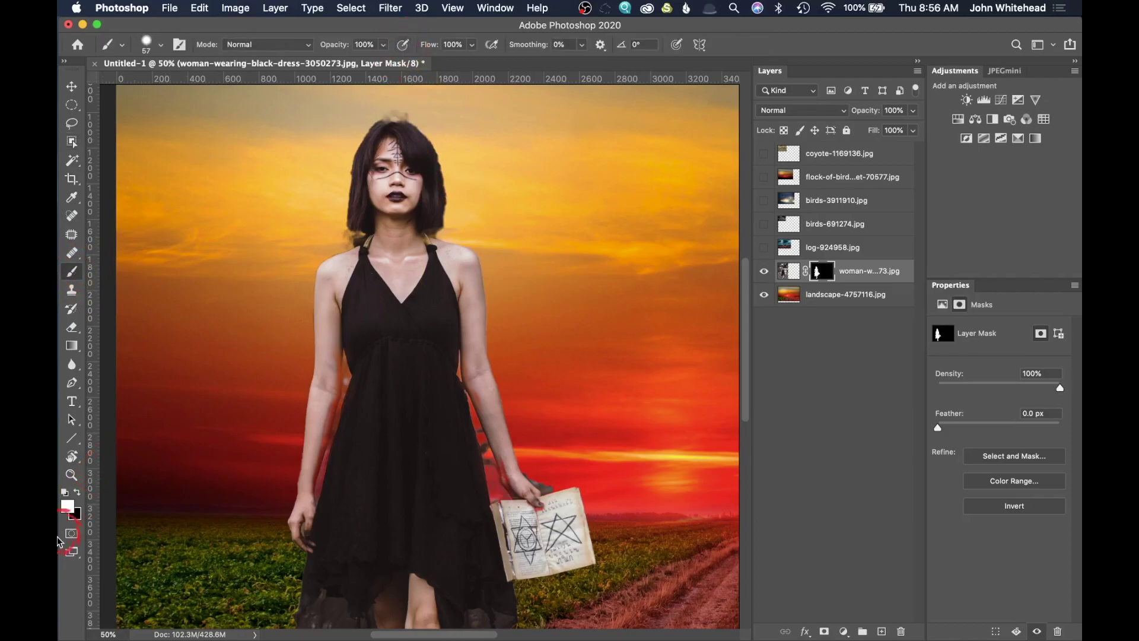
{"action": "mouse_move", "coordinate": [398, 122]}
{"action": "left_mouse_down"}
{"action": "mouse_move", "coordinate": [401, 101]}
{"action": "mouse_move", "coordinate": [420, 105]}
{"action": "left_mouse_up"}
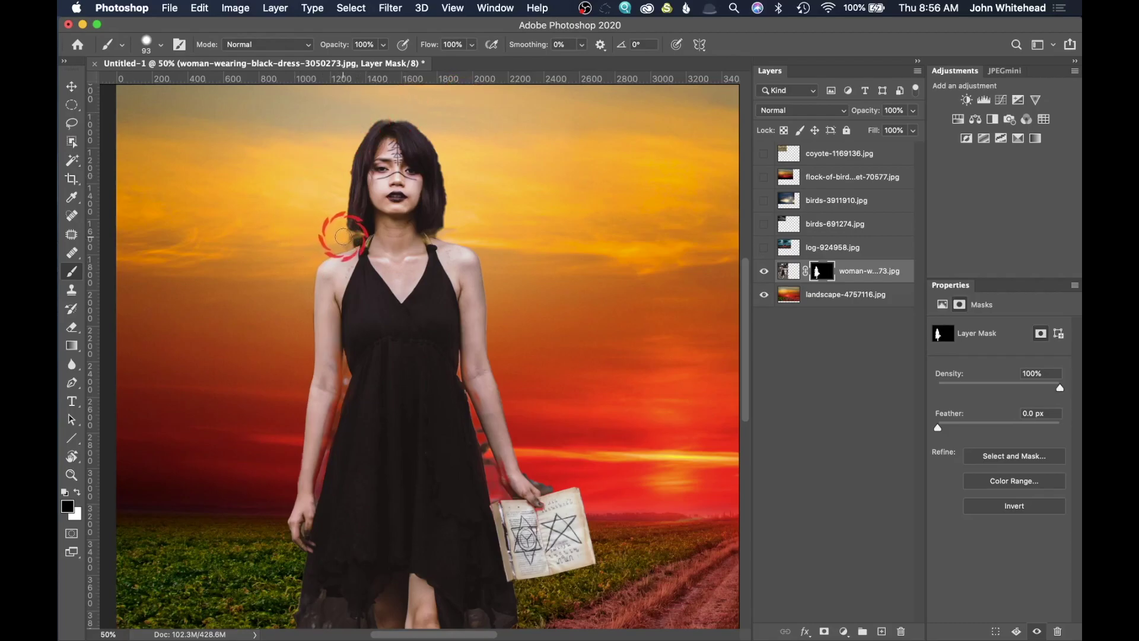
{"action": "mouse_move", "coordinate": [336, 231]}
{"action": "left_mouse_down"}
{"action": "mouse_move", "coordinate": [337, 274]}
{"action": "mouse_move", "coordinate": [345, 95]}
{"action": "left_mouse_up"}
{"action": "left_click_drag", "start_coordinate": [325, 247], "coordinate": [328, 184]}
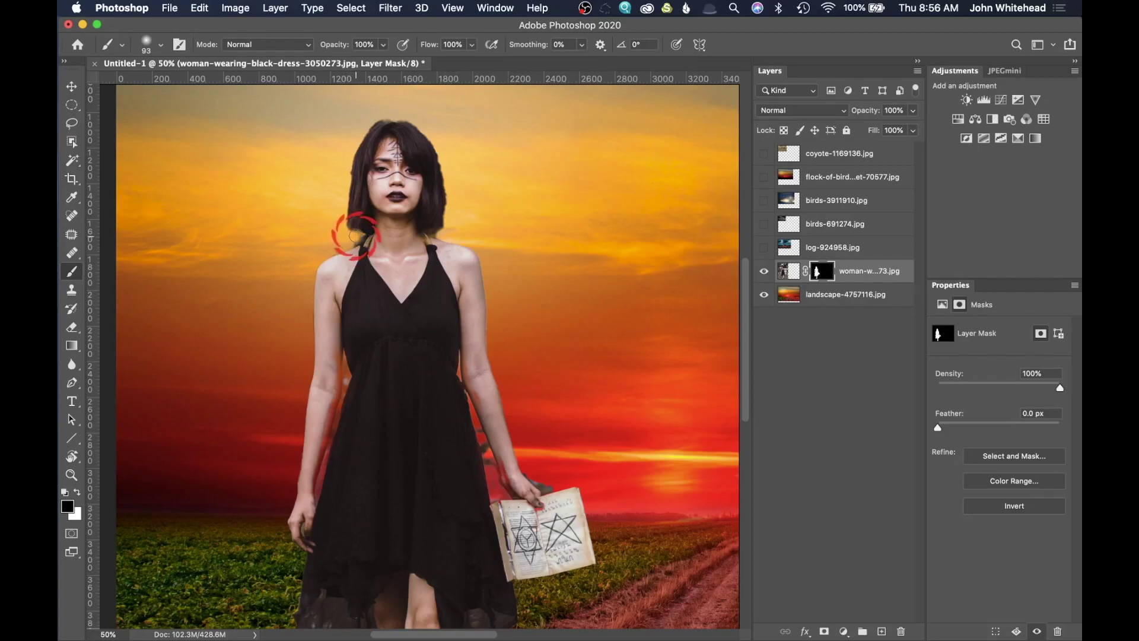
- Mask out the dark remnants between the hair and the dress strap using a 37 px black brush with 46% hardness
{"action": "left_click", "coordinate": [71, 475]}
{"action": "left_click_drag", "start_coordinate": [366, 226], "coordinate": [473, 384]}
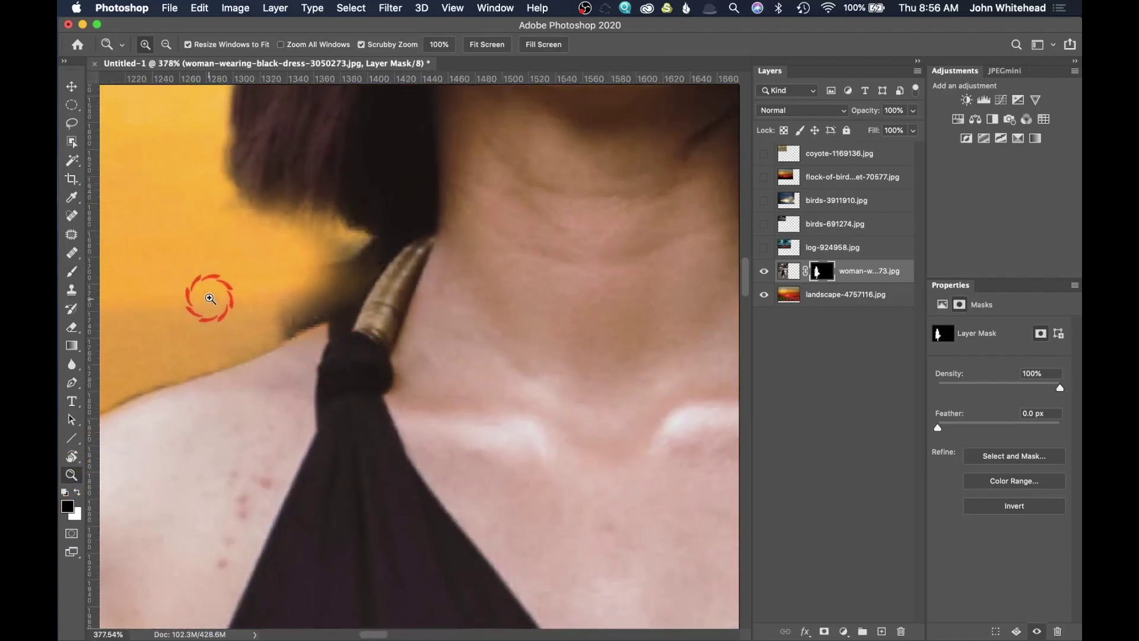
{"action": "left_click", "coordinate": [72, 272]}
{"action": "left_click_drag", "start_coordinate": [243, 276], "coordinate": [160, 284]}
{"action": "mouse_move", "coordinate": [306, 253]}
{"action": "left_mouse_down"}
{"action": "mouse_move", "coordinate": [357, 254]}
{"action": "mouse_move", "coordinate": [315, 292]}
{"action": "mouse_move", "coordinate": [318, 276]}
{"action": "mouse_move", "coordinate": [341, 415]}
{"action": "left_mouse_up"}
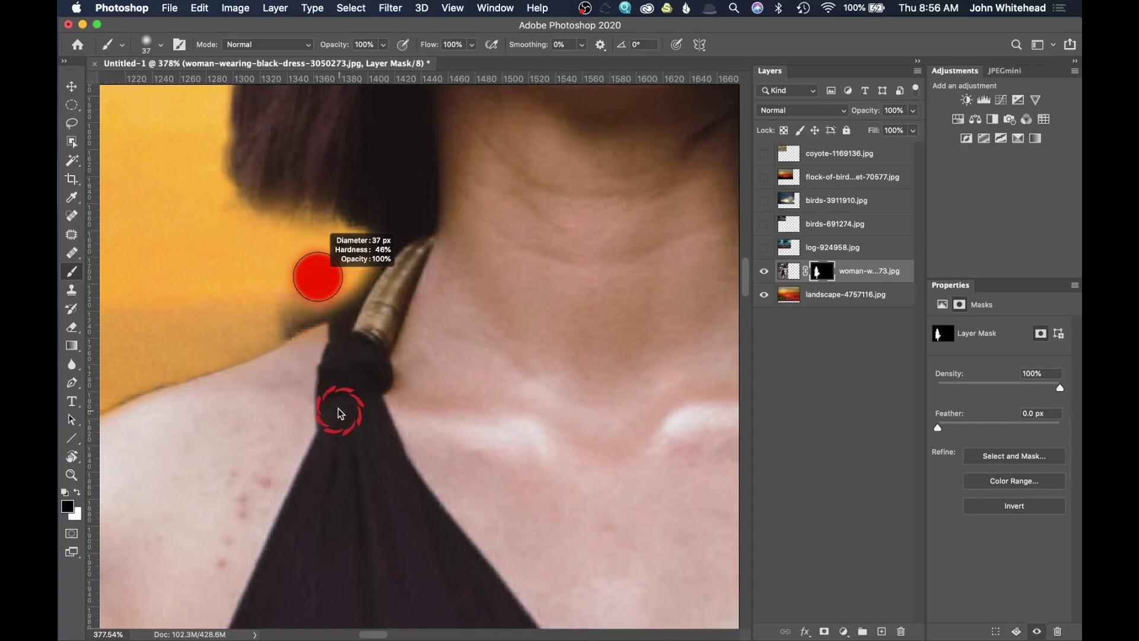
{"action": "mouse_move", "coordinate": [255, 291]}
{"action": "left_mouse_down"}
{"action": "mouse_move", "coordinate": [273, 326]}
{"action": "mouse_move", "coordinate": [339, 283]}
{"action": "mouse_move", "coordinate": [357, 238]}
{"action": "mouse_move", "coordinate": [366, 276]}
{"action": "left_mouse_up"}
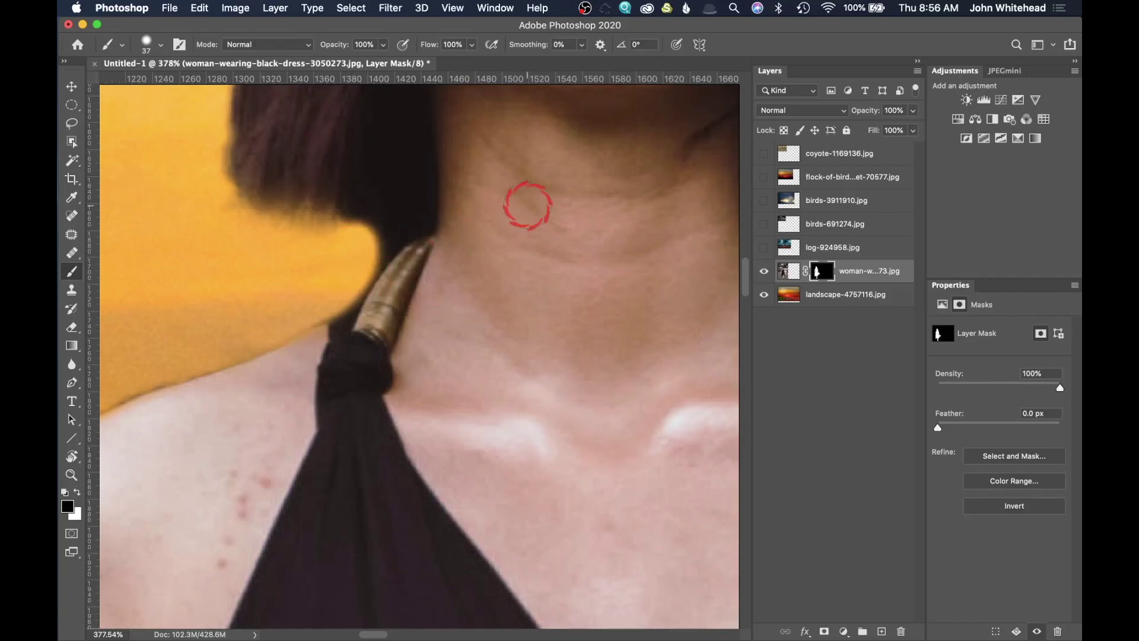
{"action": "key", "text": "super+z"}
{"action": "mouse_move", "coordinate": [339, 280]}
{"action": "left_mouse_down"}
{"action": "mouse_move", "coordinate": [206, 363]}
{"action": "mouse_move", "coordinate": [212, 376]}
{"action": "mouse_move", "coordinate": [719, 260]}
{"action": "mouse_move", "coordinate": [308, 241]}
{"action": "left_mouse_up"}
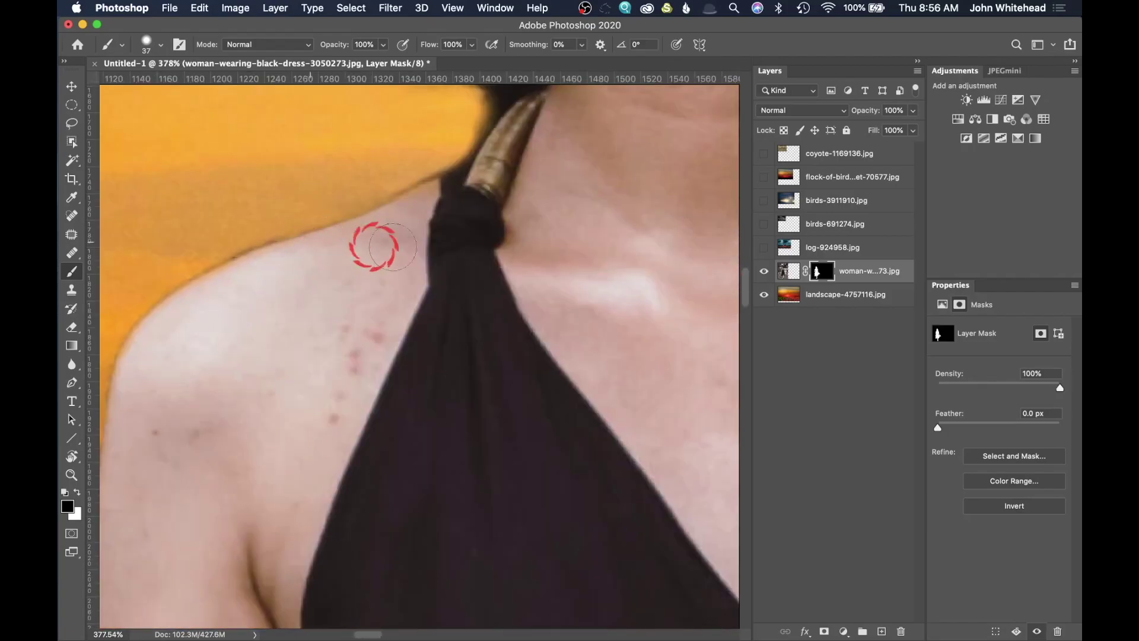
- Clean up the mask around the other dress strap and restore its gold part with a 15 px white brush
{"action": "left_click_drag", "start_coordinate": [659, 237], "coordinate": [151, 478]}
{"action": "mouse_move", "coordinate": [524, 384]}
{"action": "left_mouse_down"}
{"action": "mouse_move", "coordinate": [580, 327]}
{"action": "mouse_move", "coordinate": [477, 343]}
{"action": "mouse_move", "coordinate": [571, 373]}
{"action": "left_mouse_up"}
{"action": "left_click_drag", "start_coordinate": [477, 348], "coordinate": [467, 345]}
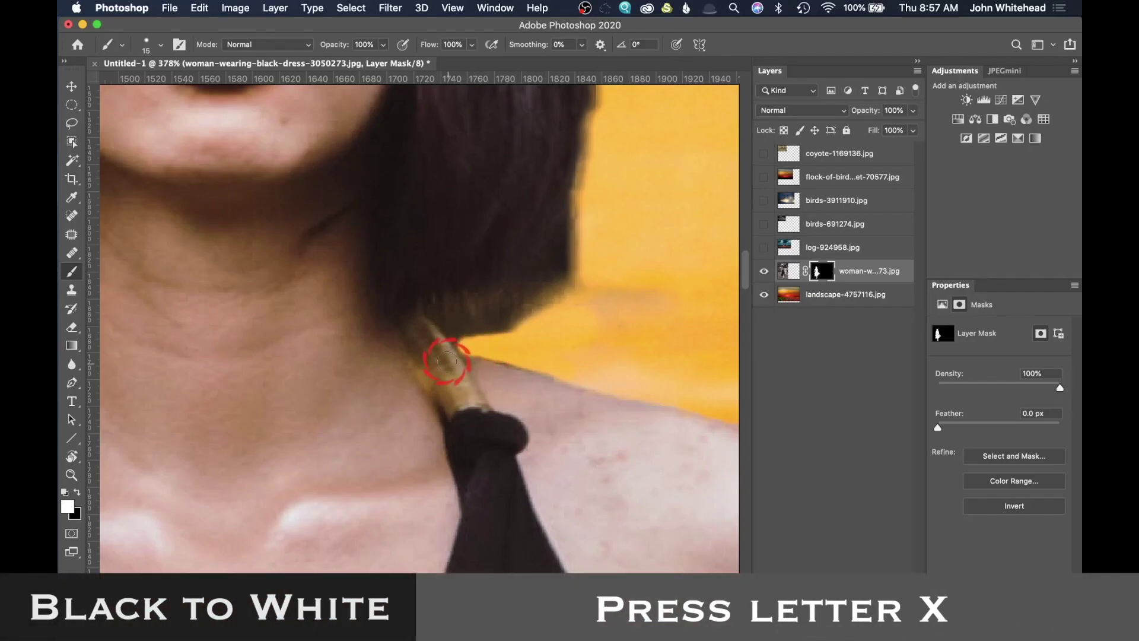
{"action": "left_click_drag", "start_coordinate": [449, 336], "coordinate": [488, 404]}
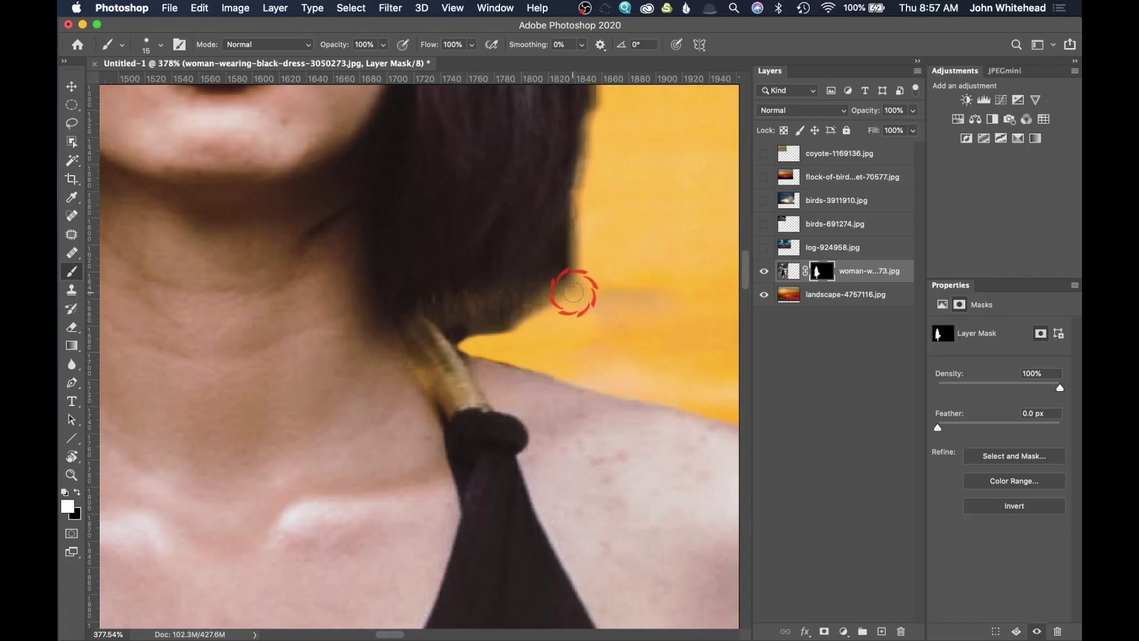
{"action": "mouse_move", "coordinate": [587, 270]}
{"action": "left_mouse_down"}
{"action": "mouse_move", "coordinate": [501, 618]}
{"action": "mouse_move", "coordinate": [554, 168]}
{"action": "left_mouse_up"}
{"action": "key", "text": "super+1"}
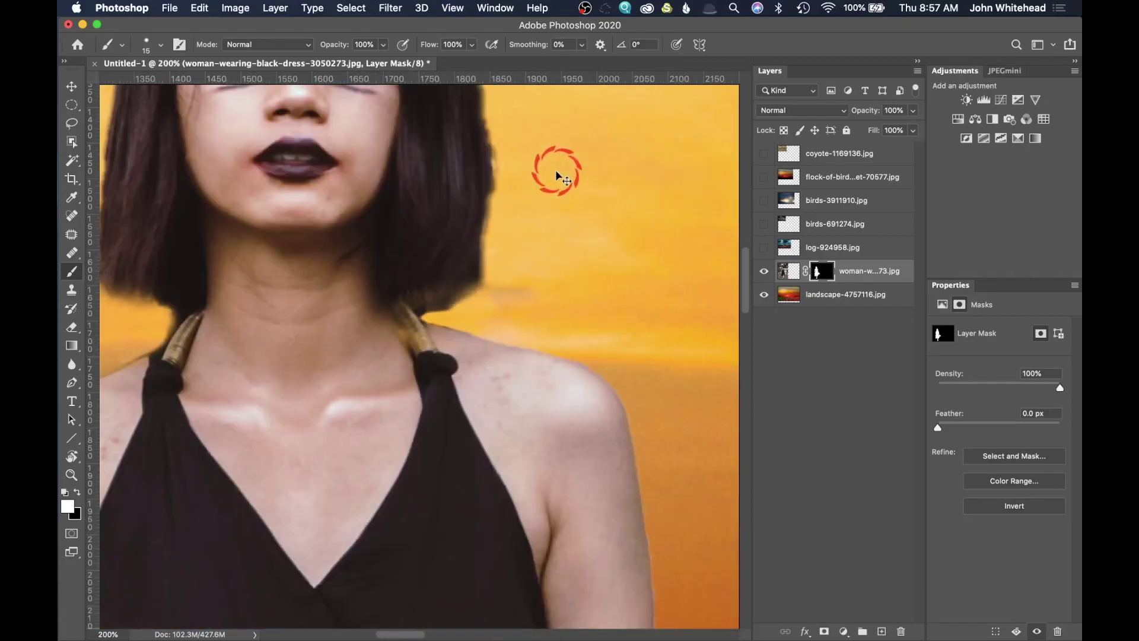
{"action": "key", "text": "super+plus"}
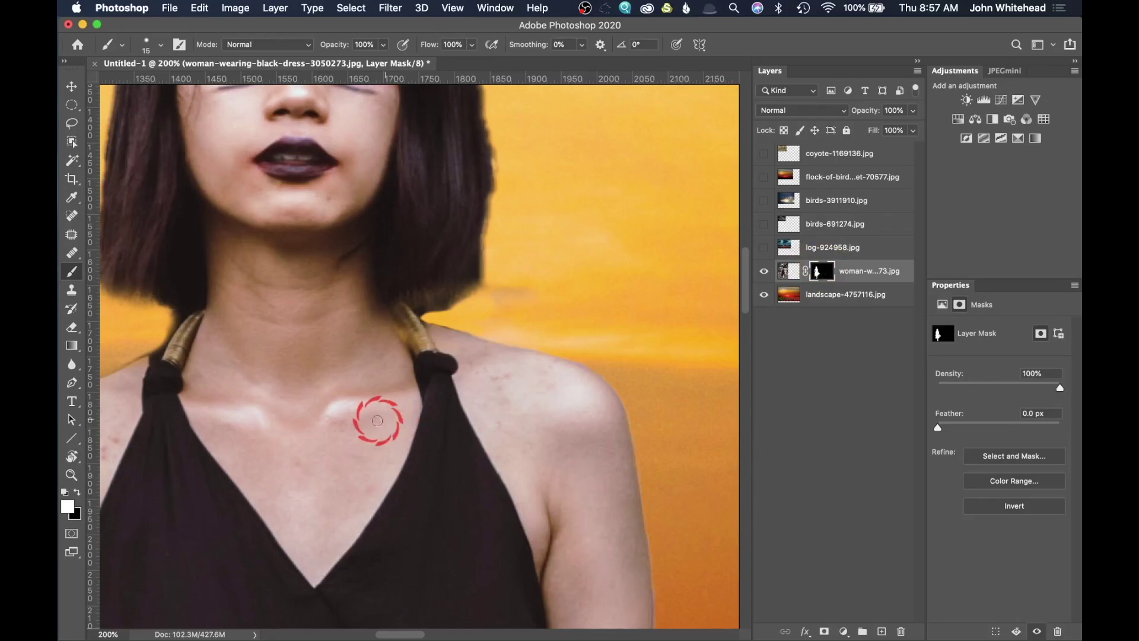
- Apply the Minimum filter to the woman's layer mask with a 4-pixel radius, preserving Squareness
{"action": "left_click_drag", "start_coordinate": [376, 415], "coordinate": [613, 376]}
{"action": "key", "text": "super+r"}
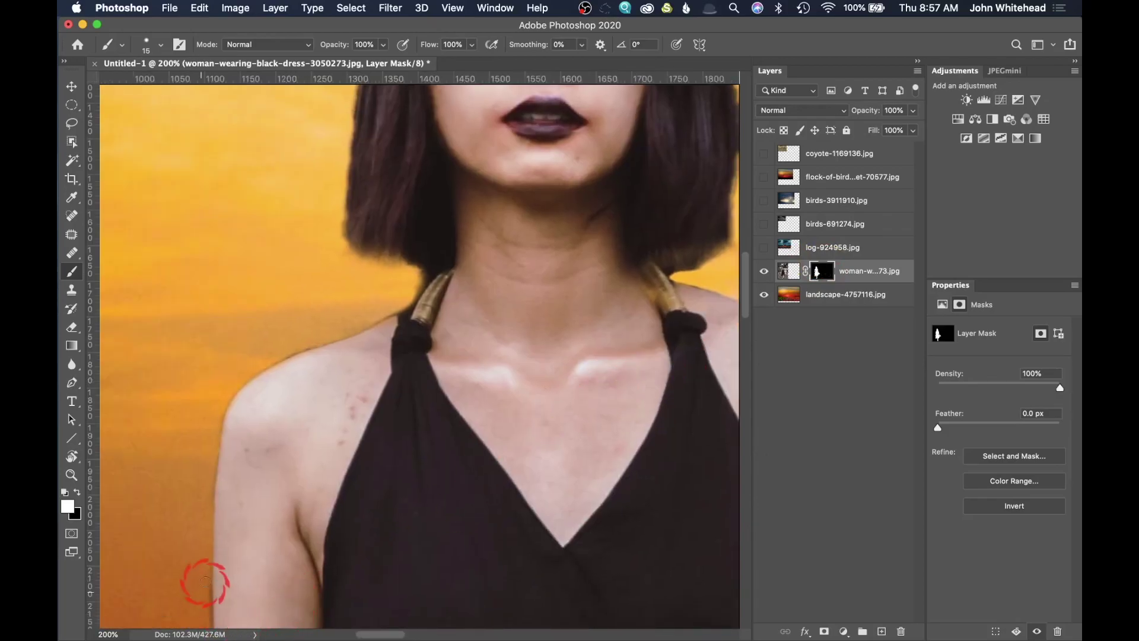
{"action": "key", "text": "super+r"}
{"action": "left_click_drag", "start_coordinate": [300, 513], "coordinate": [295, 80]}
{"action": "key", "text": "super+r"}
{"action": "left_click_drag", "start_coordinate": [314, 188], "coordinate": [328, 427]}
{"action": "left_click", "coordinate": [602, 303]}
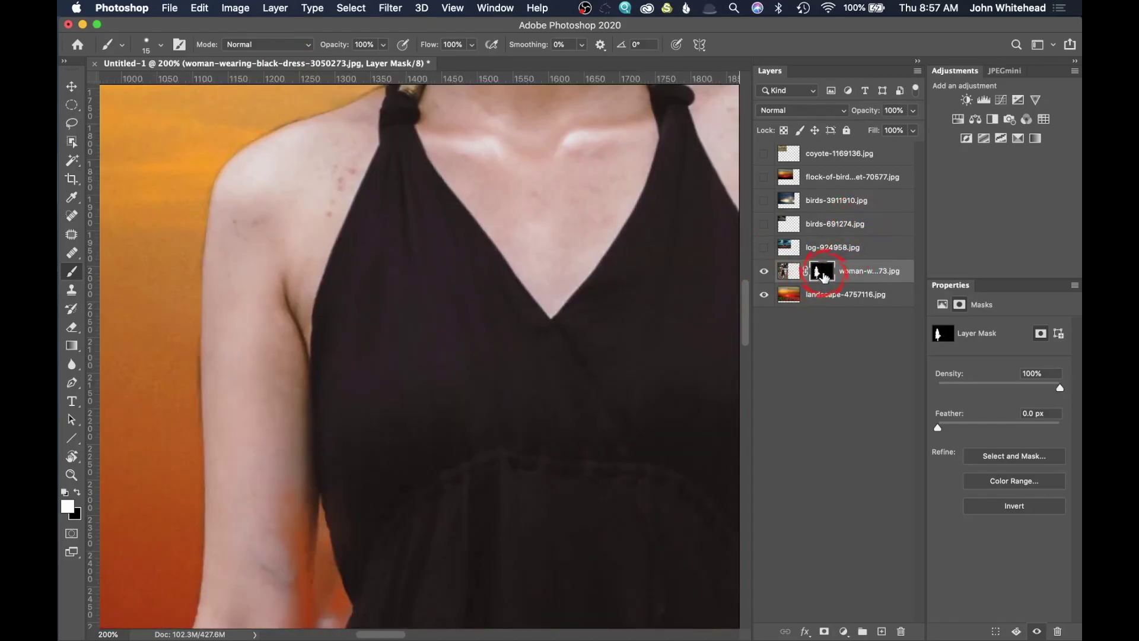
{"action": "left_click", "coordinate": [386, 7]}
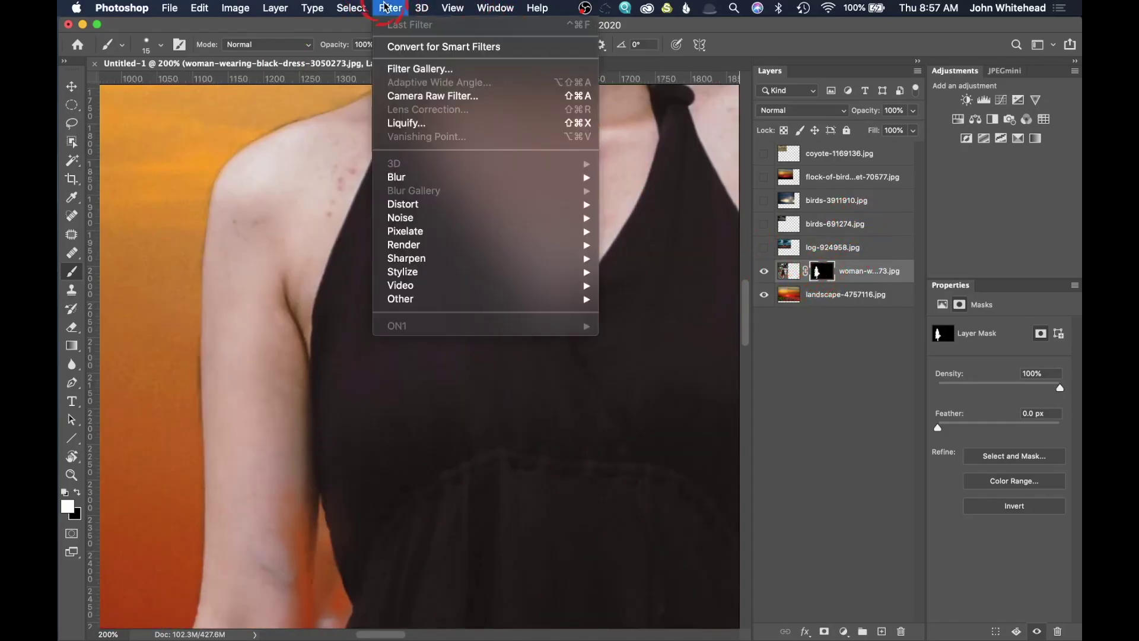
{"action": "mouse_move", "coordinate": [582, 300]}
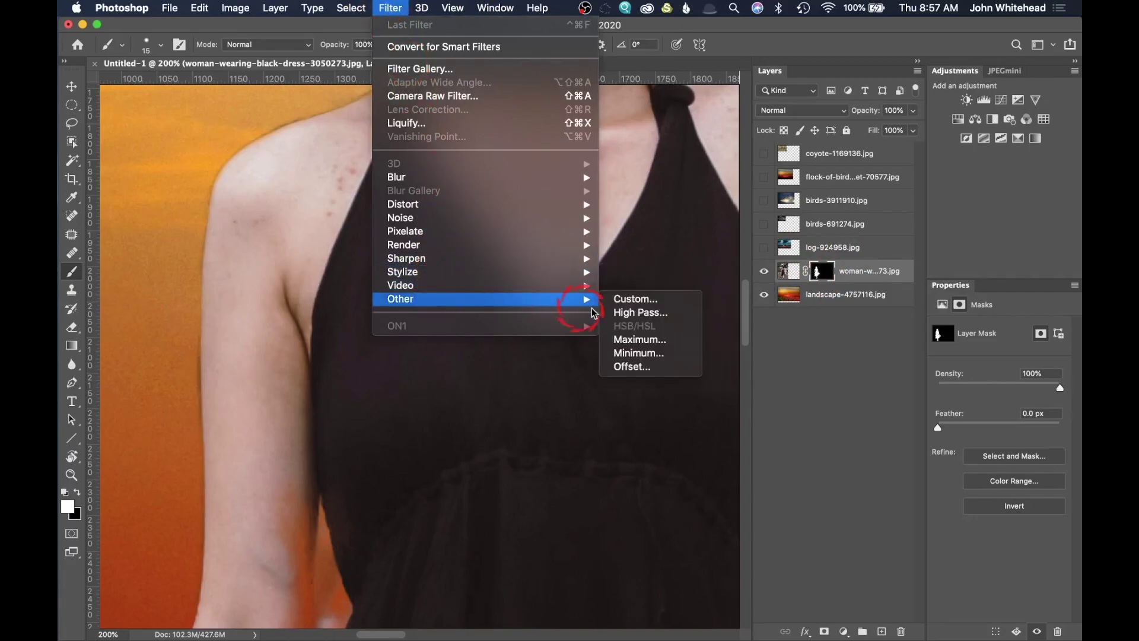
{"action": "left_click", "coordinate": [650, 354]}
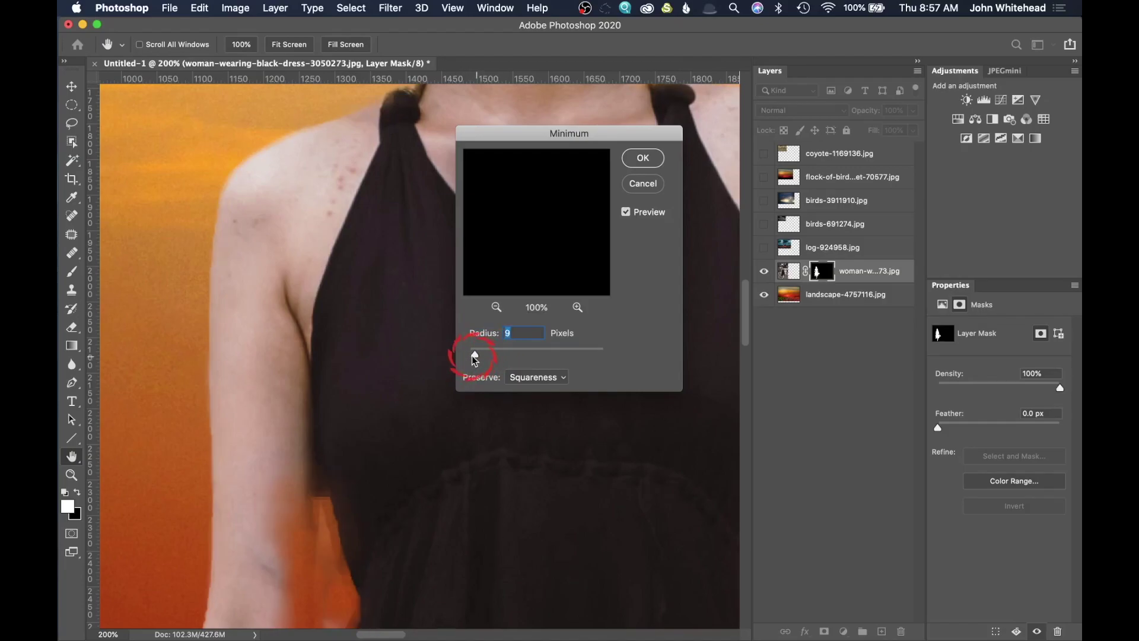
{"action": "left_click_drag", "start_coordinate": [475, 358], "coordinate": [467, 360]}
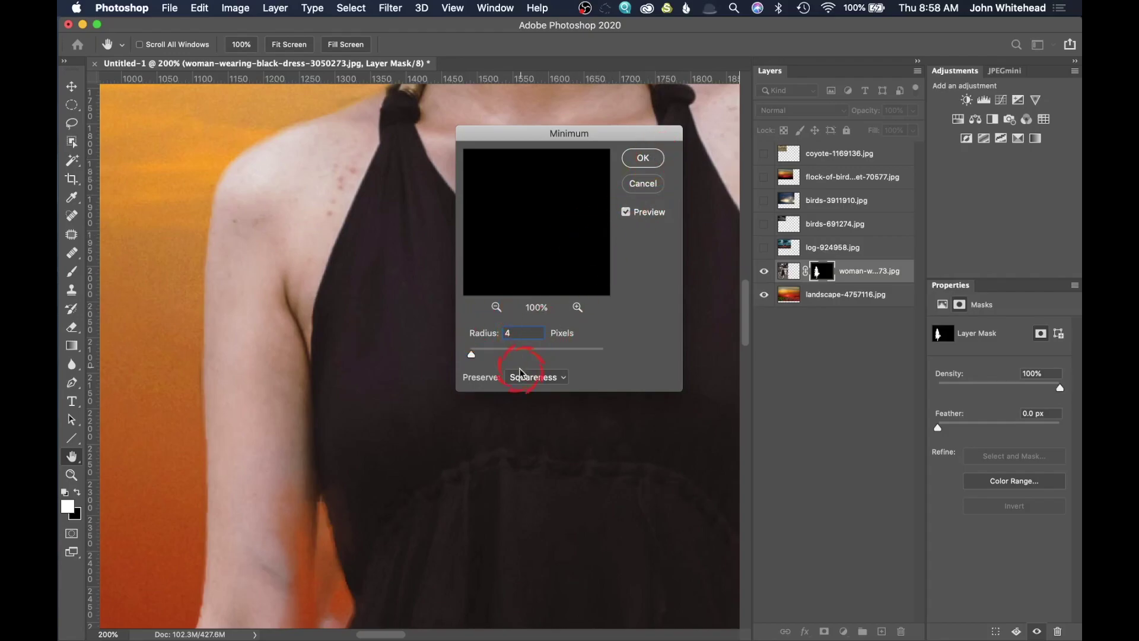
{"action": "left_click", "coordinate": [561, 378]}
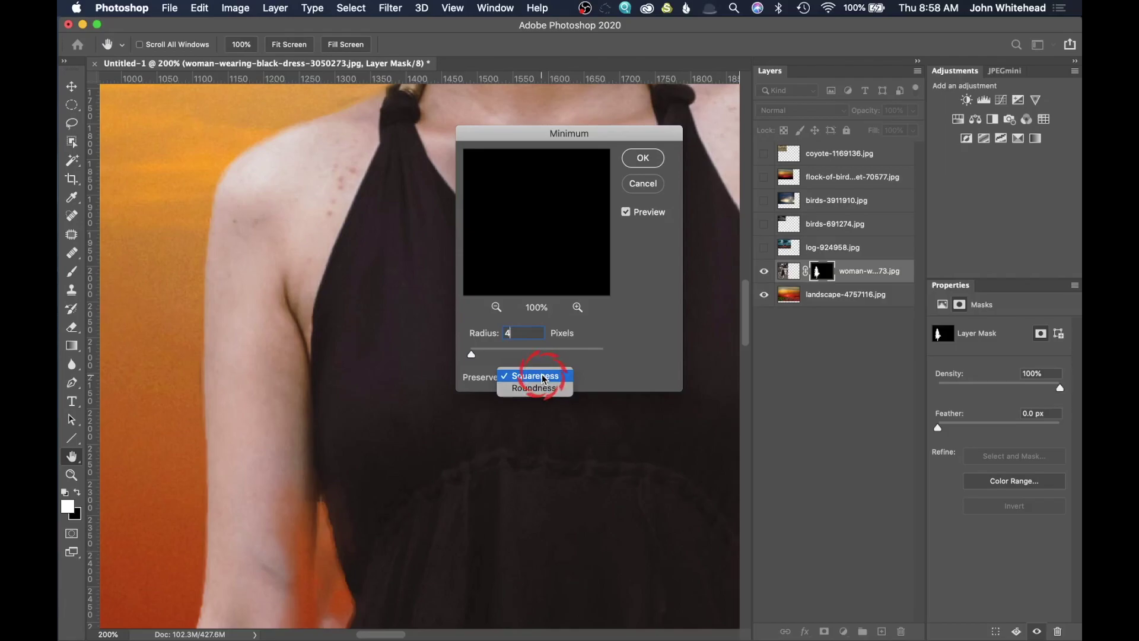
{"action": "left_click", "coordinate": [544, 378]}
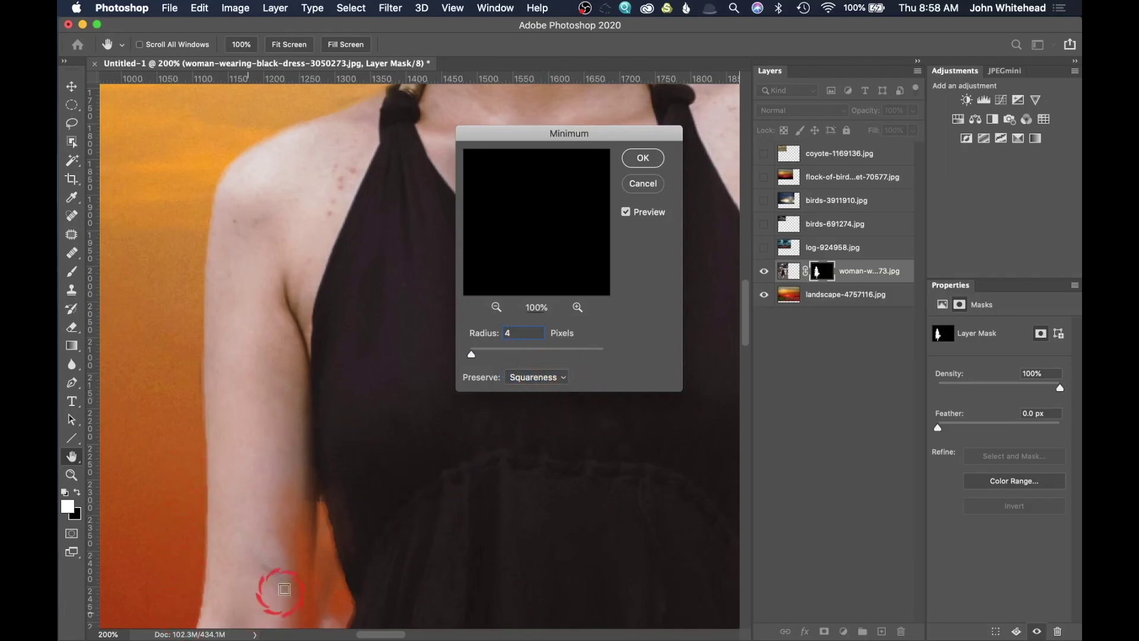
{"action": "left_click", "coordinate": [643, 159]}
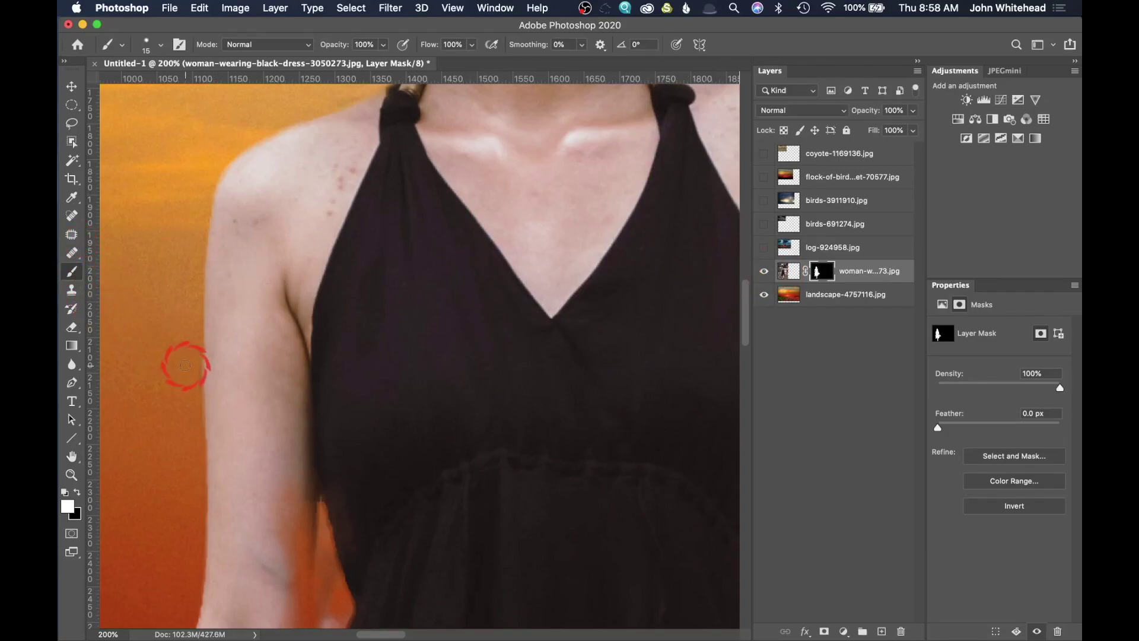
- Restore the missing inner edge of the woman's empty-handed arm on the mask with a 52 px white brush
{"action": "left_click_drag", "start_coordinate": [184, 367], "coordinate": [194, 365]}
{"action": "key", "text": "x"}
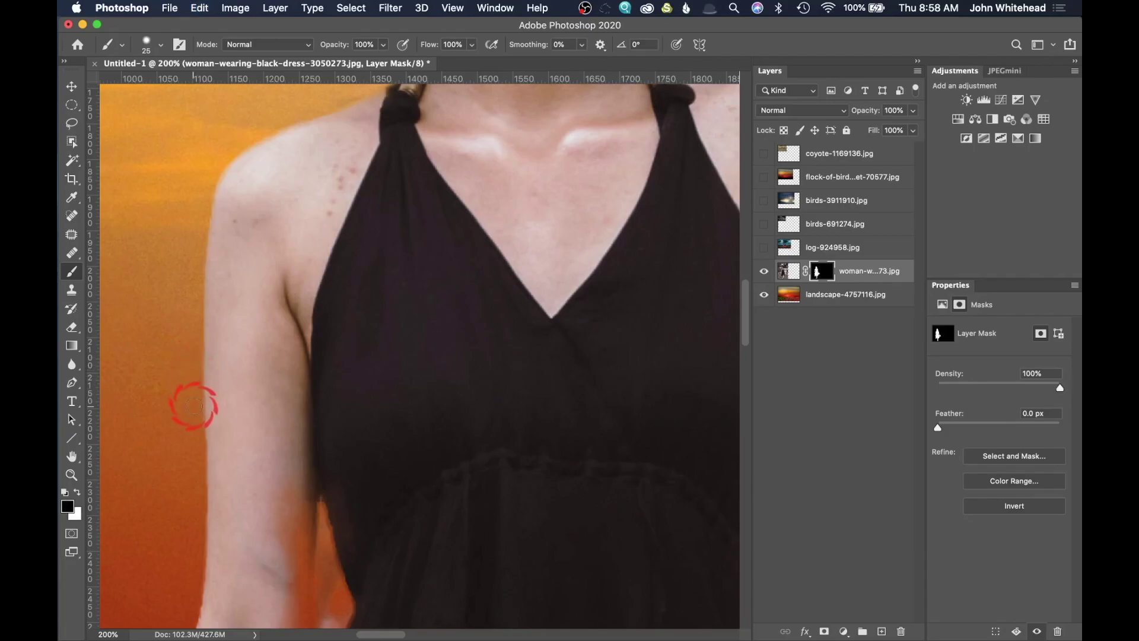
{"action": "left_click_drag", "start_coordinate": [415, 427], "coordinate": [411, 183]}
{"action": "mouse_move", "coordinate": [435, 465]}
{"action": "left_mouse_down"}
{"action": "mouse_move", "coordinate": [499, 295]}
{"action": "mouse_move", "coordinate": [517, 302]}
{"action": "left_mouse_up"}
{"action": "key", "text": "ctrl+r"}
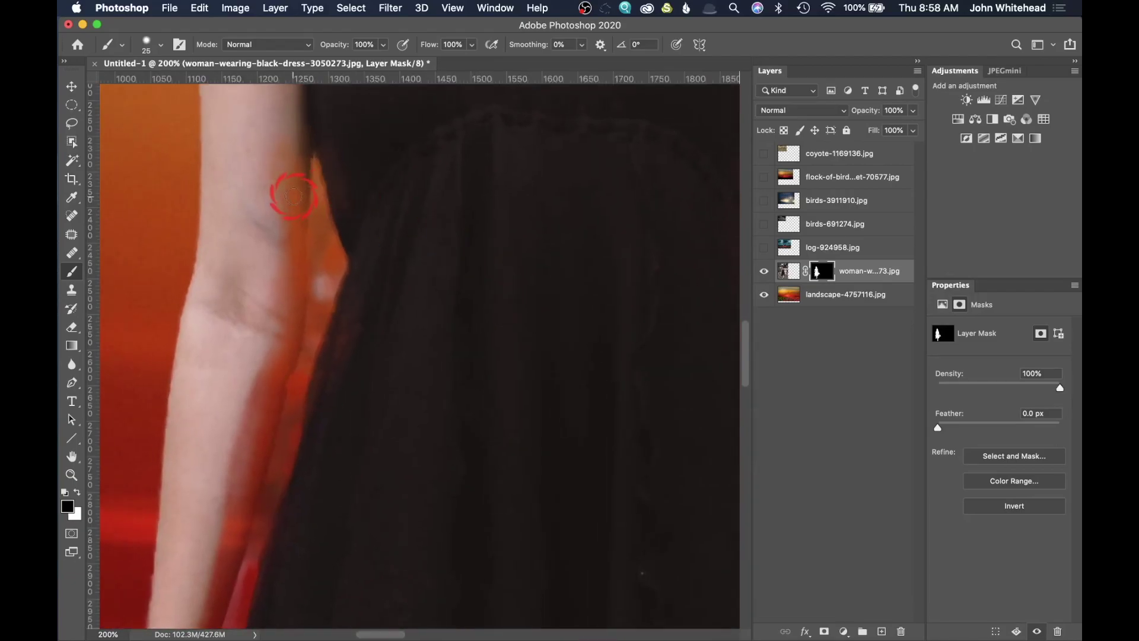
{"action": "left_click_drag", "start_coordinate": [285, 172], "coordinate": [314, 172]}
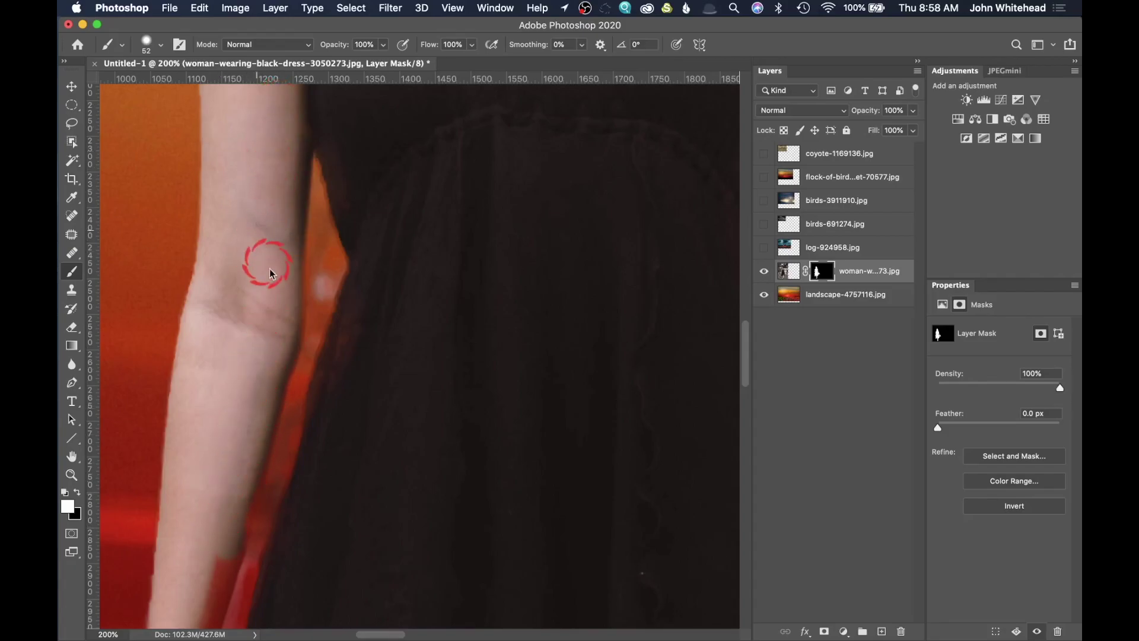
{"action": "scroll", "coordinate": [269, 261], "scroll_direction": "down", "scroll_amount": 5}
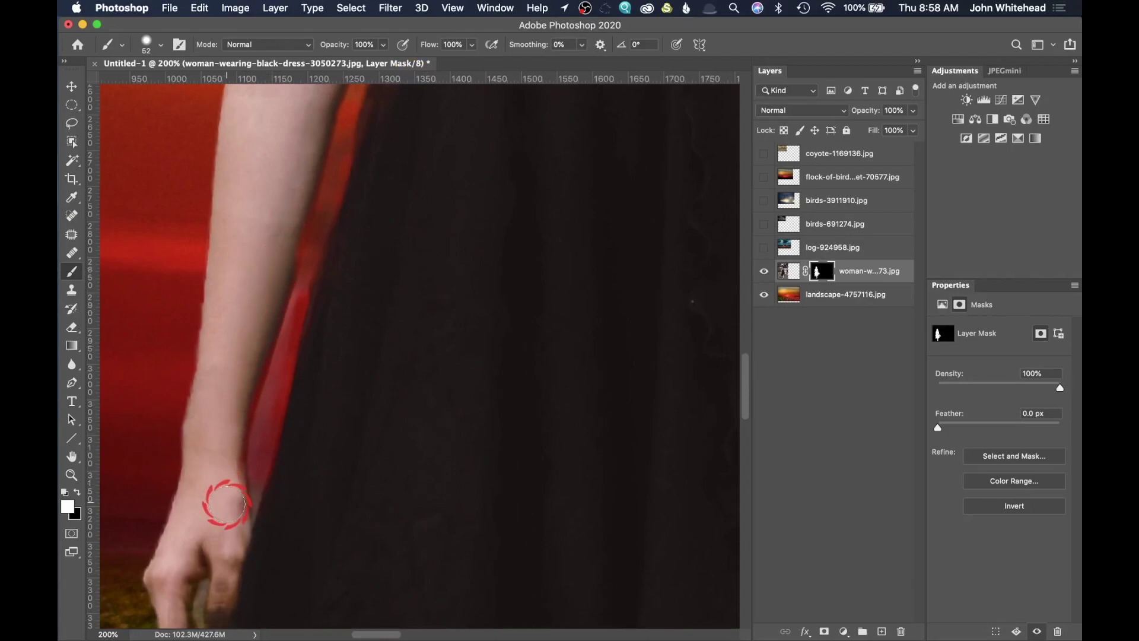
{"action": "scroll", "coordinate": [389, 338], "scroll_direction": "down", "scroll_amount": 3}
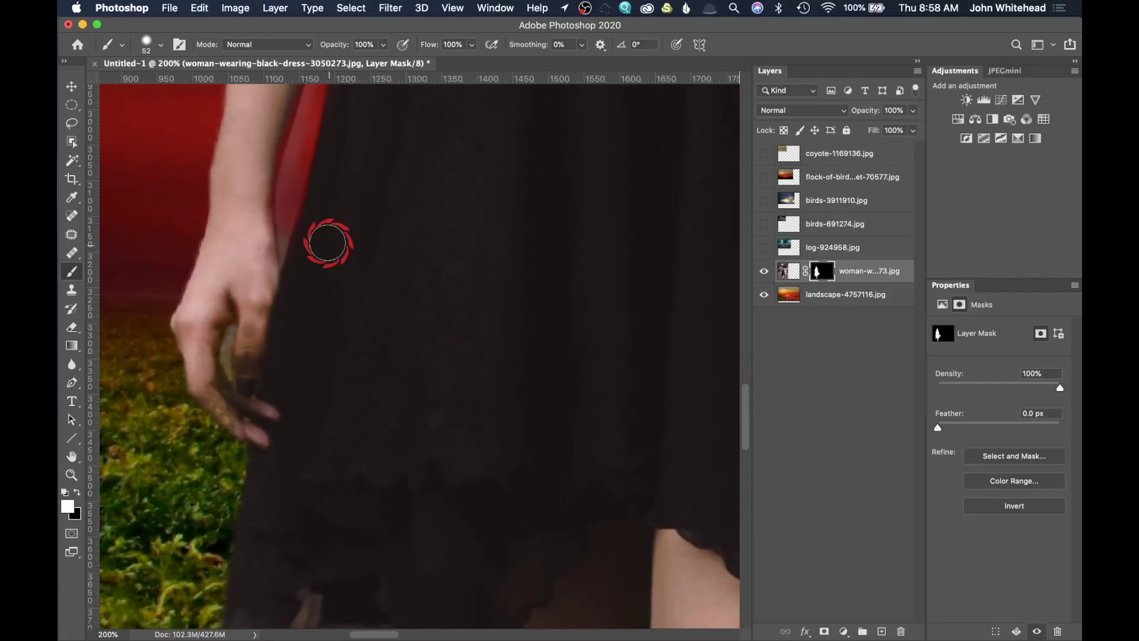
- Restore the book-holding wrist, thumb and book with a 52 px white brush, and mask out the remnant behind the hand with 25 px black
{"action": "left_click_drag", "start_coordinate": [560, 254], "coordinate": [265, 475]}
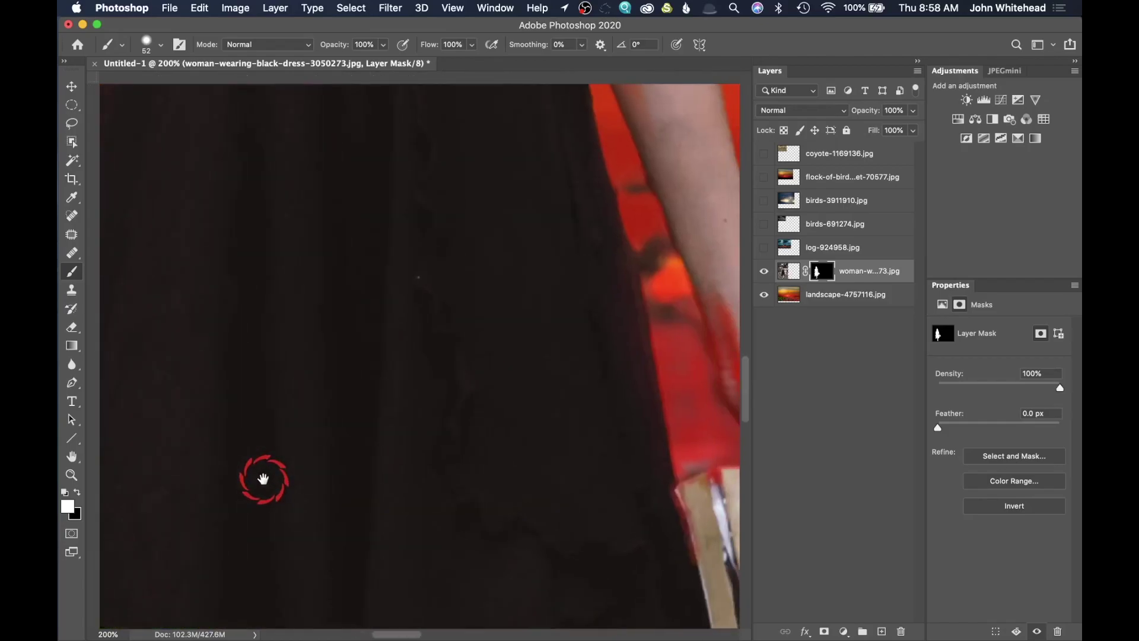
{"action": "left_click_drag", "start_coordinate": [557, 371], "coordinate": [348, 461]}
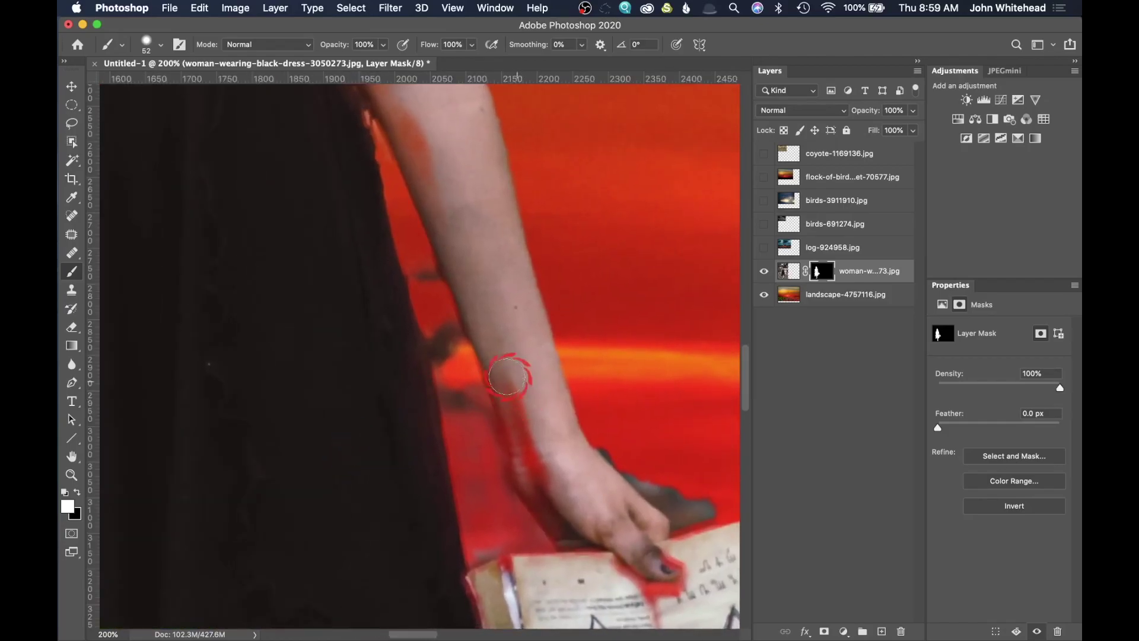
{"action": "mouse_move", "coordinate": [529, 468]}
{"action": "left_mouse_down"}
{"action": "mouse_move", "coordinate": [637, 562]}
{"action": "mouse_move", "coordinate": [659, 594]}
{"action": "mouse_move", "coordinate": [674, 571]}
{"action": "mouse_move", "coordinate": [629, 551]}
{"action": "mouse_move", "coordinate": [648, 569]}
{"action": "mouse_move", "coordinate": [506, 574]}
{"action": "left_mouse_up"}
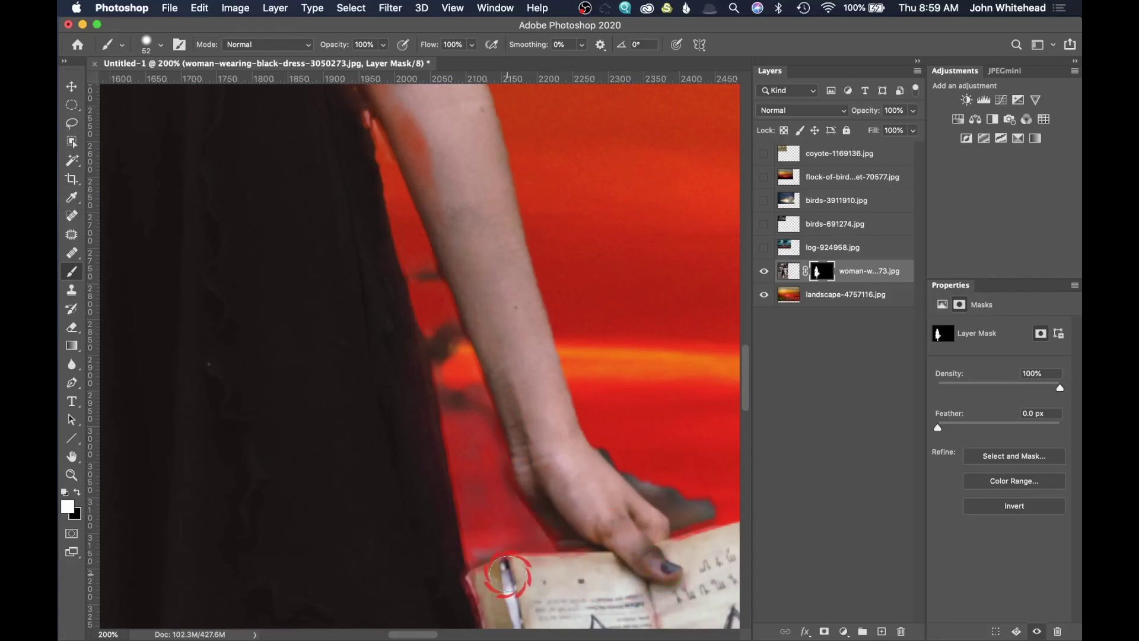
{"action": "mouse_move", "coordinate": [605, 579]}
{"action": "left_mouse_down"}
{"action": "mouse_move", "coordinate": [292, 204]}
{"action": "mouse_move", "coordinate": [340, 237]}
{"action": "mouse_move", "coordinate": [407, 318]}
{"action": "left_mouse_up"}
{"action": "left_click_drag", "start_coordinate": [516, 274], "coordinate": [453, 295]}
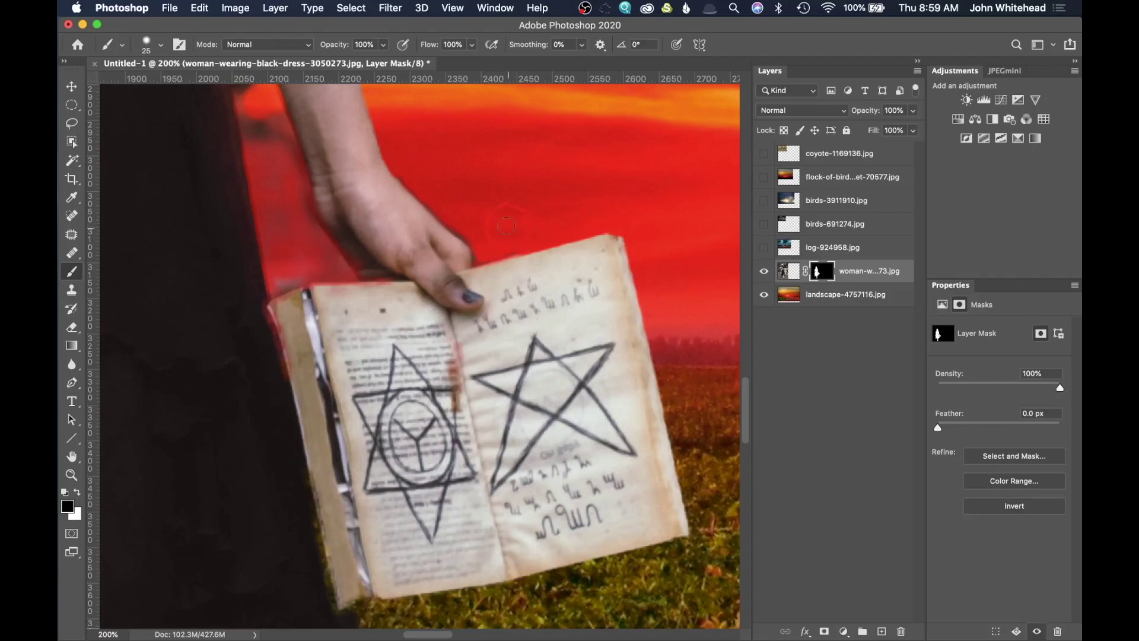
- Restore the faded inner edge of the book-holding arm around the elbow on the mask with a 50 px white brush
{"action": "scroll", "coordinate": [517, 157], "scroll_direction": "up", "scroll_amount": 10}
{"action": "scroll", "coordinate": [516, 157], "scroll_direction": "left", "scroll_amount": 4}
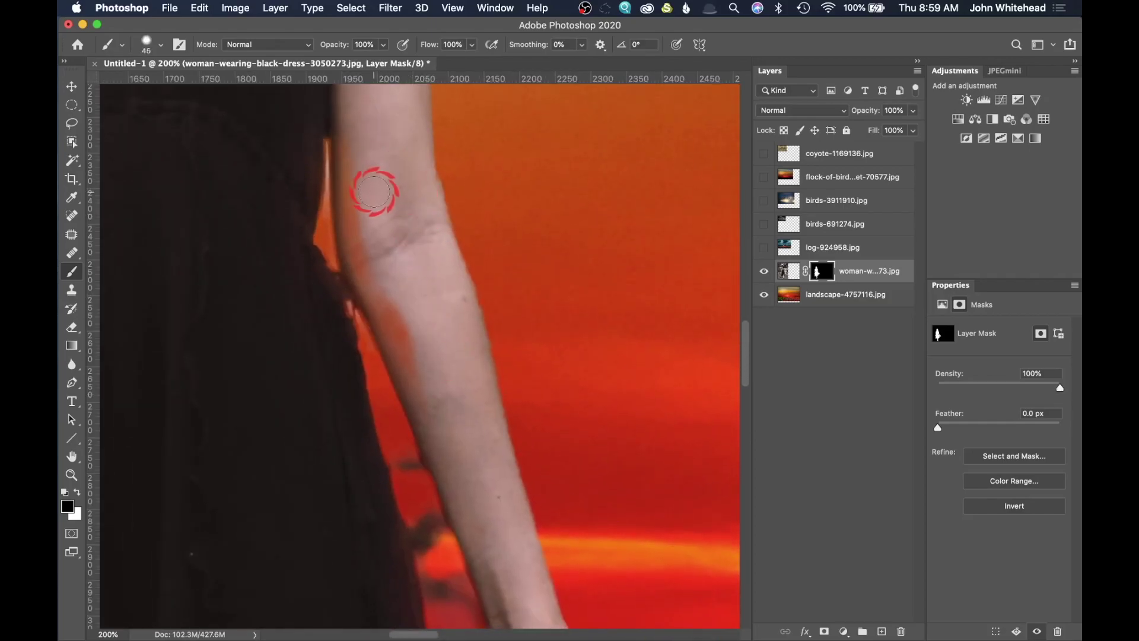
{"action": "key", "text": "x"}
{"action": "key", "text": "bracketright"}
{"action": "mouse_move", "coordinate": [351, 145]}
{"action": "left_mouse_down"}
{"action": "mouse_move", "coordinate": [355, 242]}
{"action": "mouse_move", "coordinate": [418, 382]}
{"action": "left_mouse_up"}
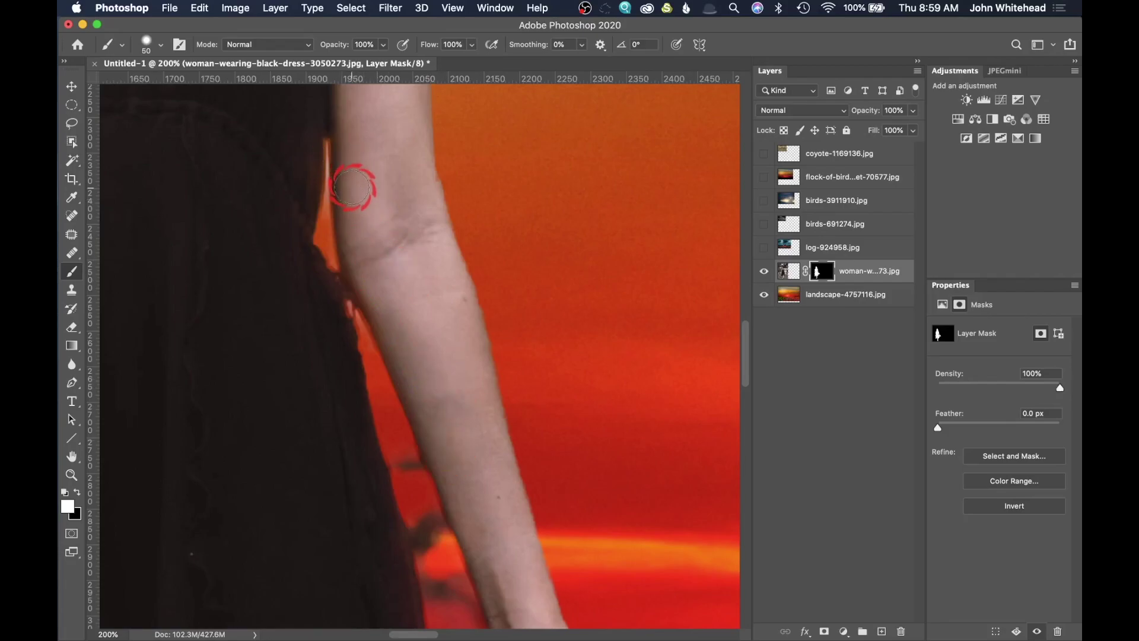
- Move the masked woman to the middle of the landscape so she stands on the dirt path
{"action": "left_click_drag", "start_coordinate": [397, 196], "coordinate": [539, 450]}
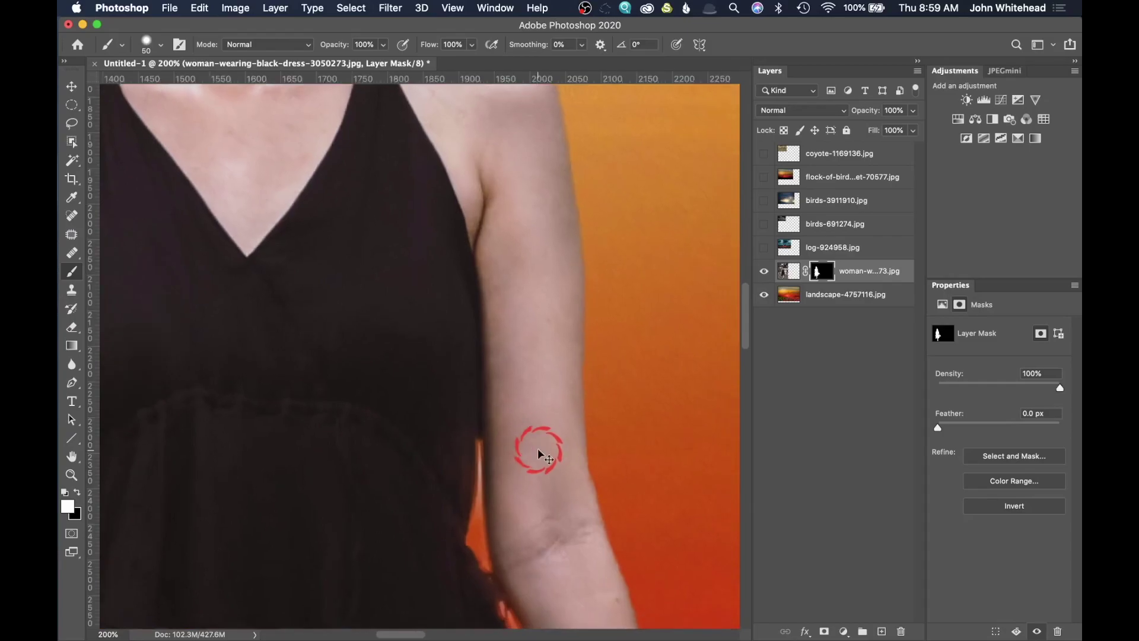
{"action": "key", "text": "ctrl+minus"}
{"action": "key", "text": "ctrl+minus"}
{"action": "key", "text": "ctrl+minus"}
{"action": "key", "text": "ctrl+minus"}
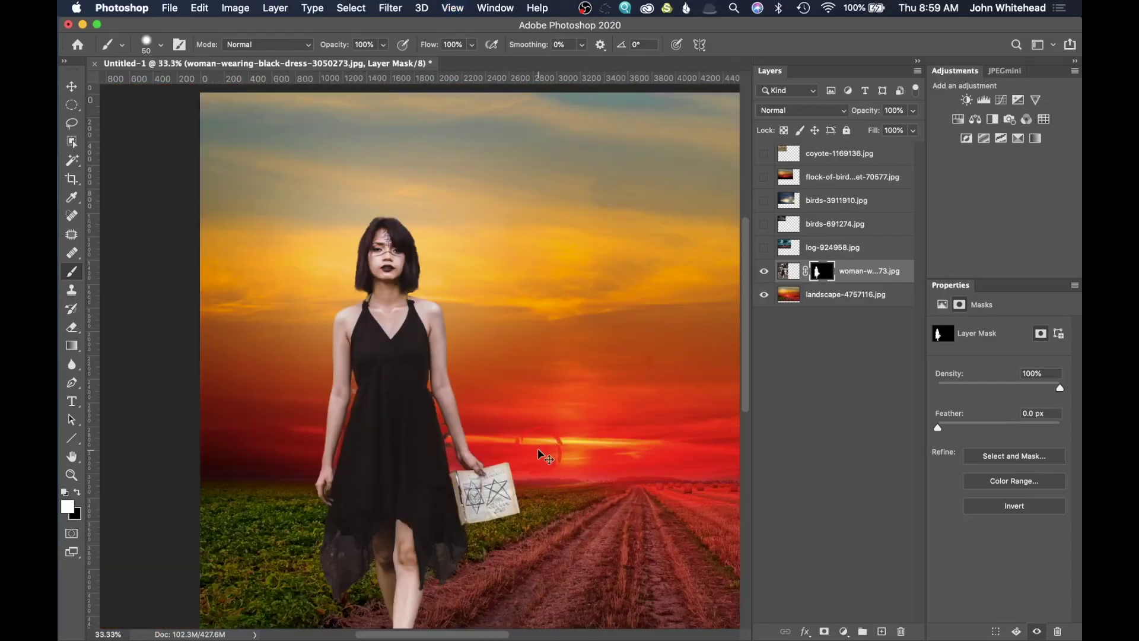
{"action": "key", "text": "ctrl+minus"}
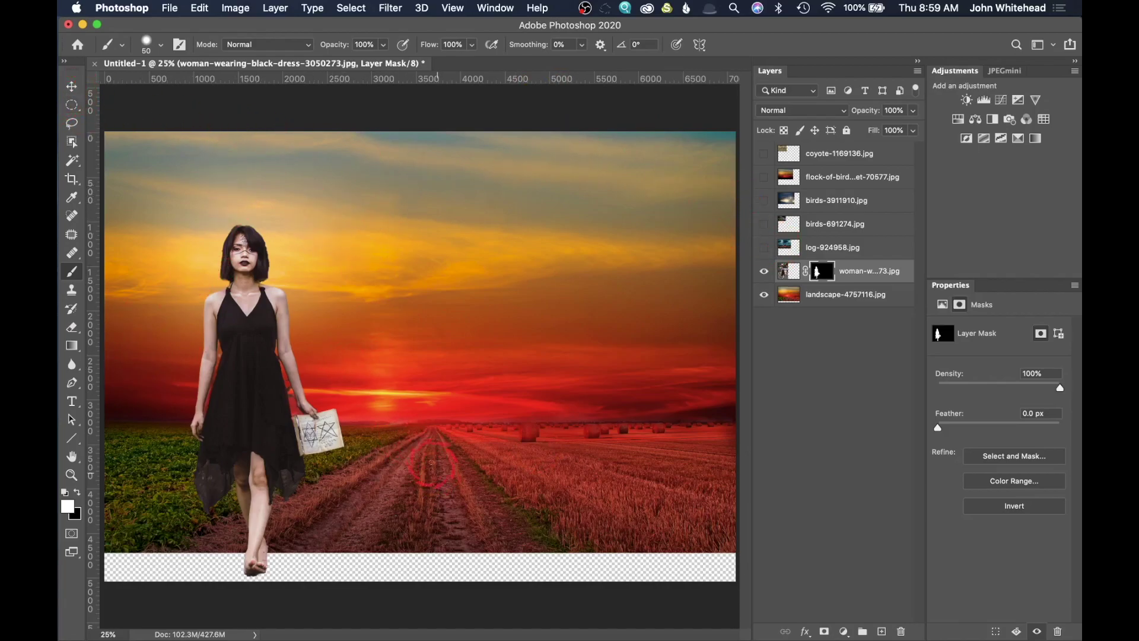
{"action": "left_click", "coordinate": [71, 88]}
{"action": "left_click_drag", "start_coordinate": [275, 437], "coordinate": [431, 385]}
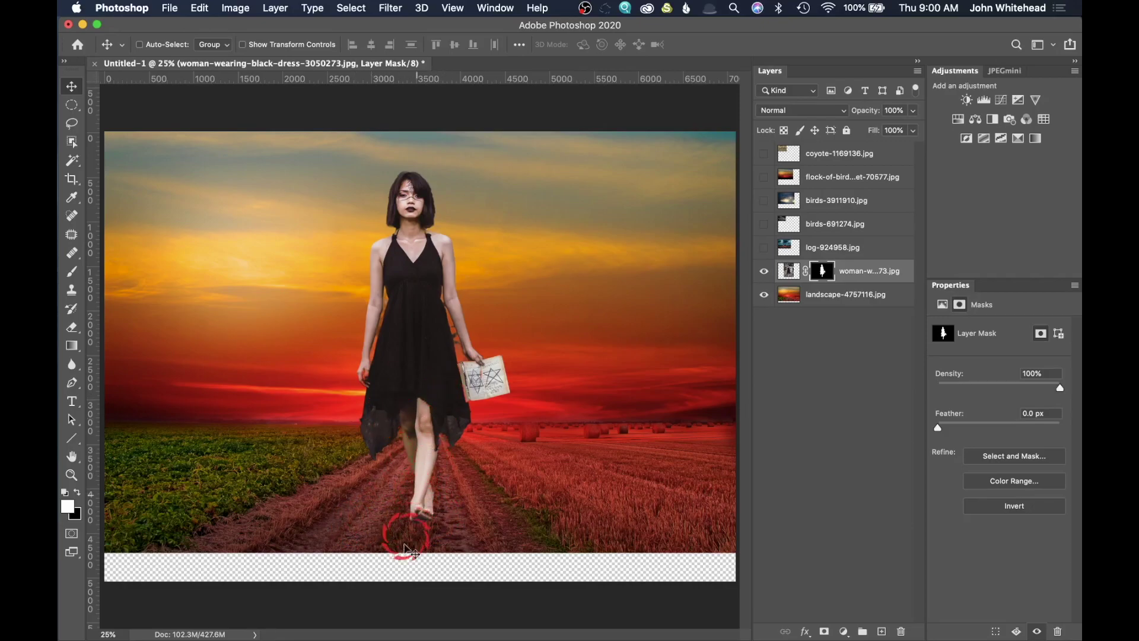
- Crop away the transparent strip beneath the landscape and lower the woman until the bottom of the frame cuts her off near the knees
{"action": "left_click_drag", "start_coordinate": [426, 356], "coordinate": [435, 477]}
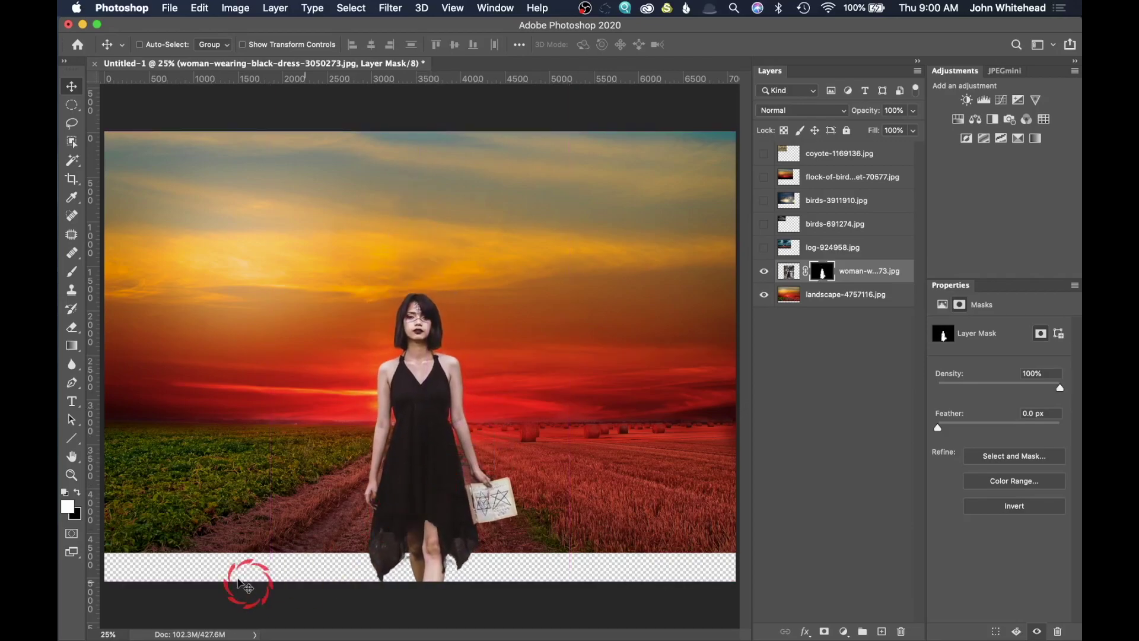
{"action": "left_click", "coordinate": [72, 179]}
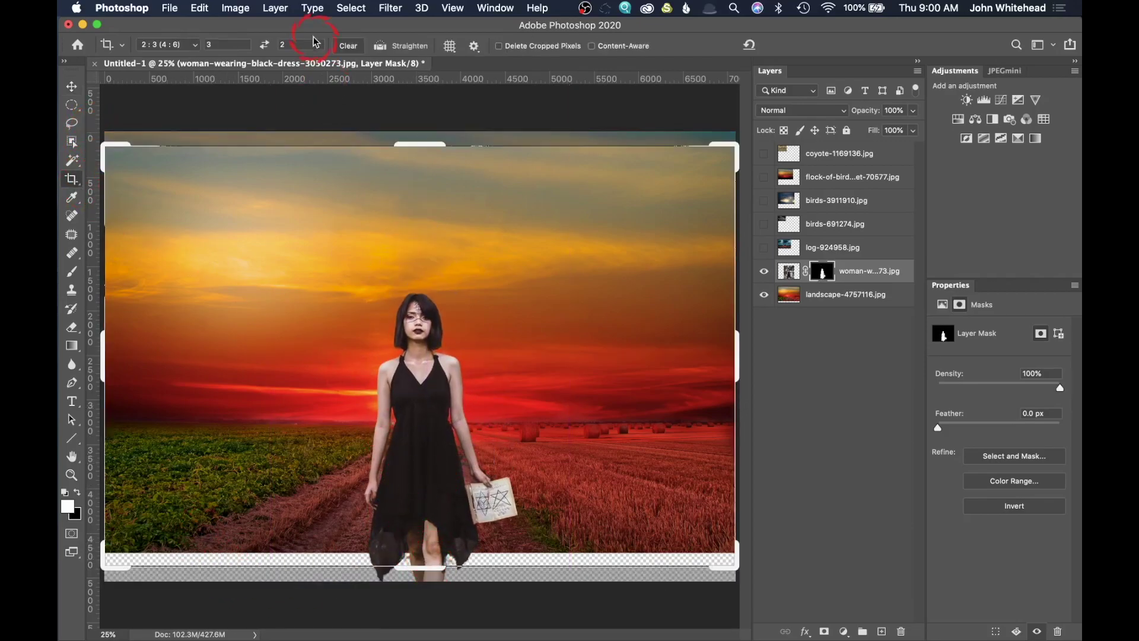
{"action": "mouse_move", "coordinate": [427, 145]}
{"action": "left_mouse_down"}
{"action": "mouse_move", "coordinate": [426, 125]}
{"action": "mouse_move", "coordinate": [425, 140]}
{"action": "left_mouse_up"}
{"action": "mouse_move", "coordinate": [438, 557]}
{"action": "left_mouse_down"}
{"action": "mouse_move", "coordinate": [421, 596]}
{"action": "mouse_move", "coordinate": [431, 569]}
{"action": "left_mouse_up"}
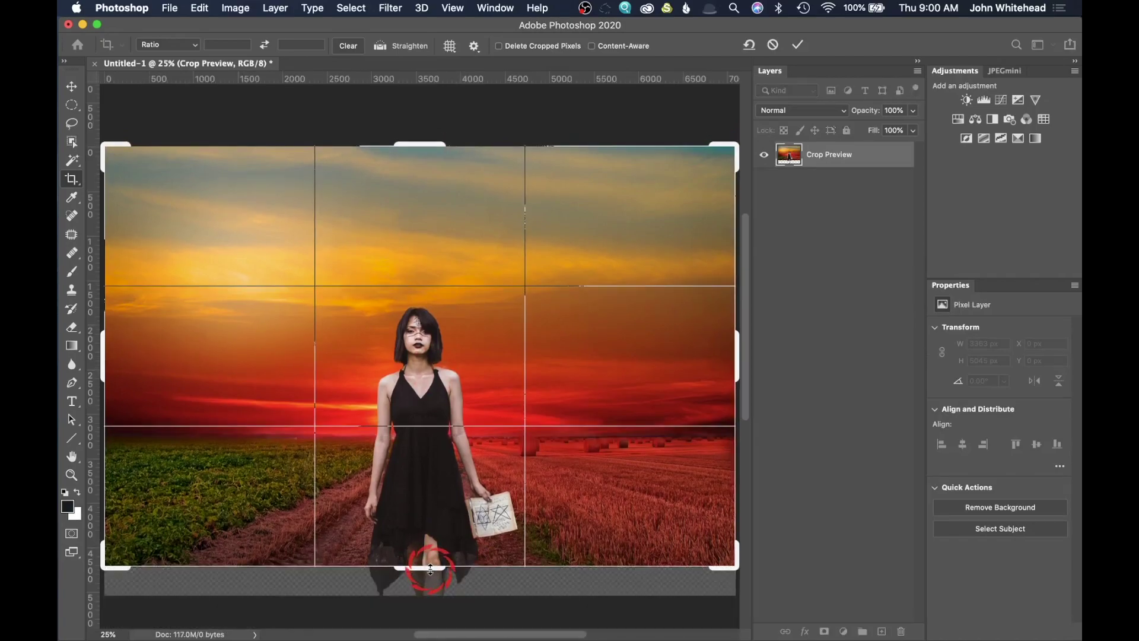
{"action": "key", "text": "Return"}
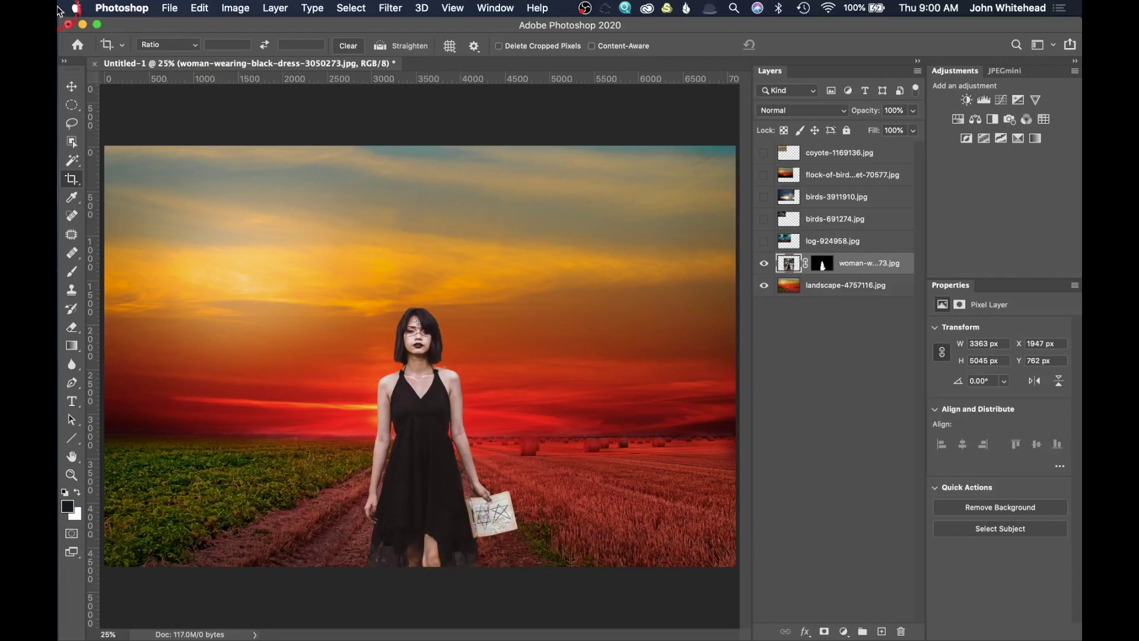
{"action": "left_click", "coordinate": [71, 88]}
{"action": "mouse_move", "coordinate": [424, 465]}
{"action": "left_mouse_down"}
{"action": "mouse_move", "coordinate": [429, 475]}
{"action": "mouse_move", "coordinate": [445, 461]}
{"action": "left_mouse_up"}
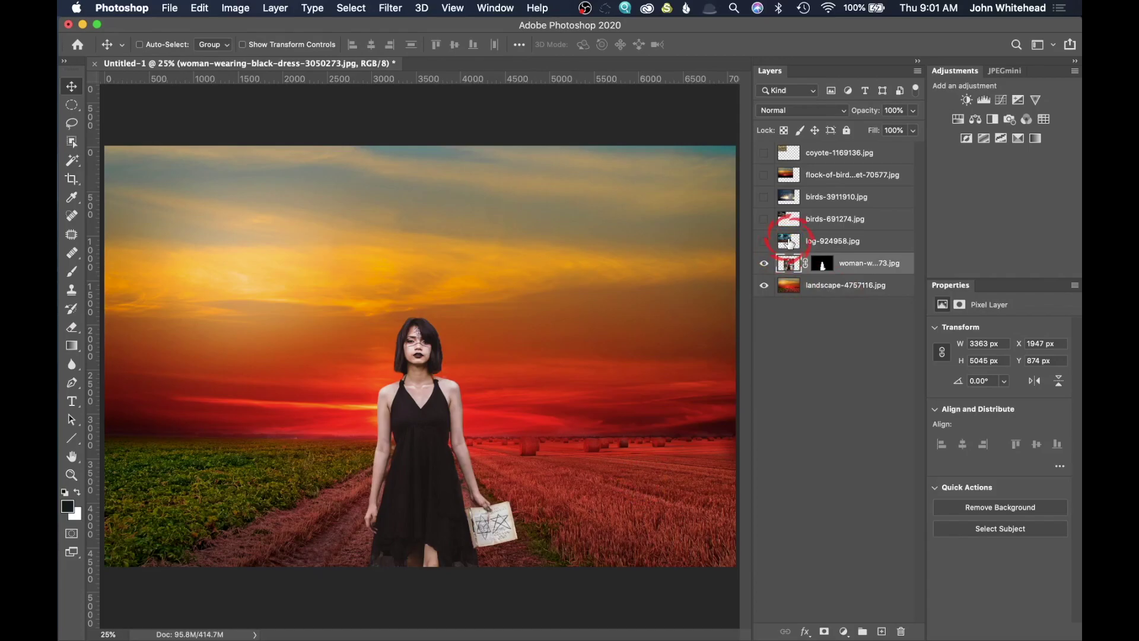
- Show the log-924958.jpg layer and select its barn with a loose Object Selection lasso on that layer
{"action": "left_click", "coordinate": [764, 241]}
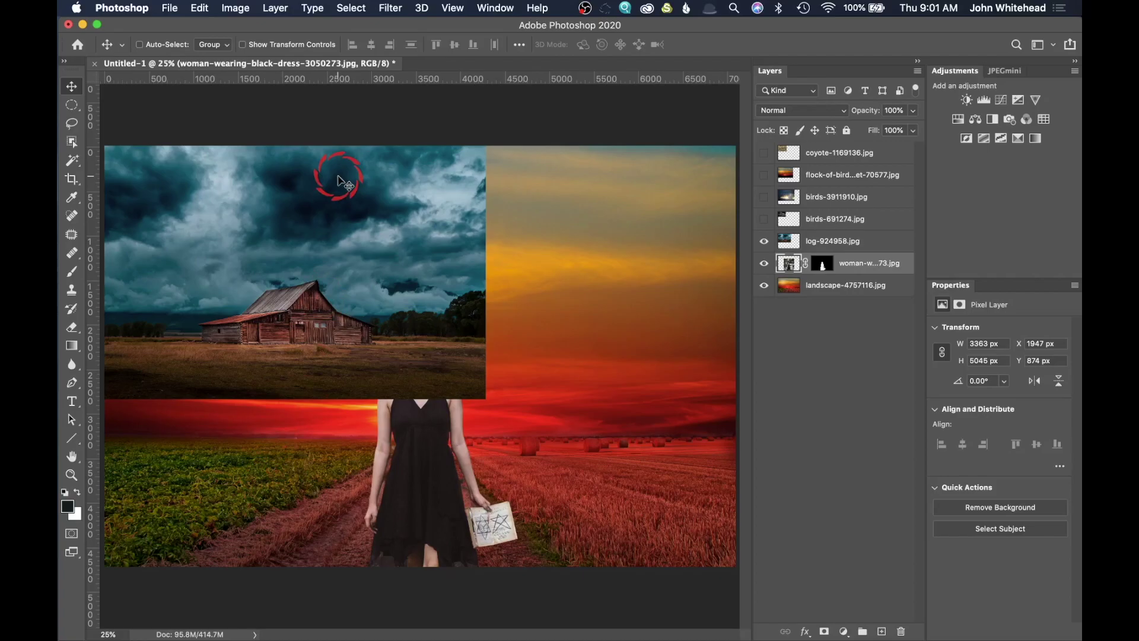
{"action": "left_click", "coordinate": [74, 142]}
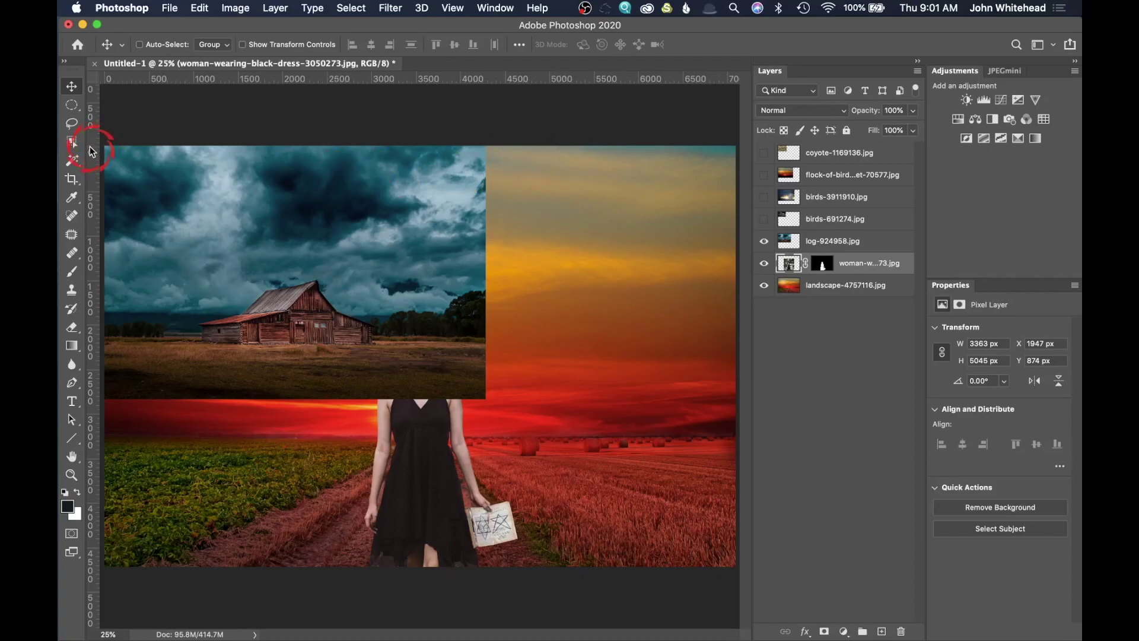
{"action": "mouse_move", "coordinate": [271, 280]}
{"action": "left_mouse_down"}
{"action": "mouse_move", "coordinate": [202, 327]}
{"action": "mouse_move", "coordinate": [291, 257]}
{"action": "left_mouse_up"}
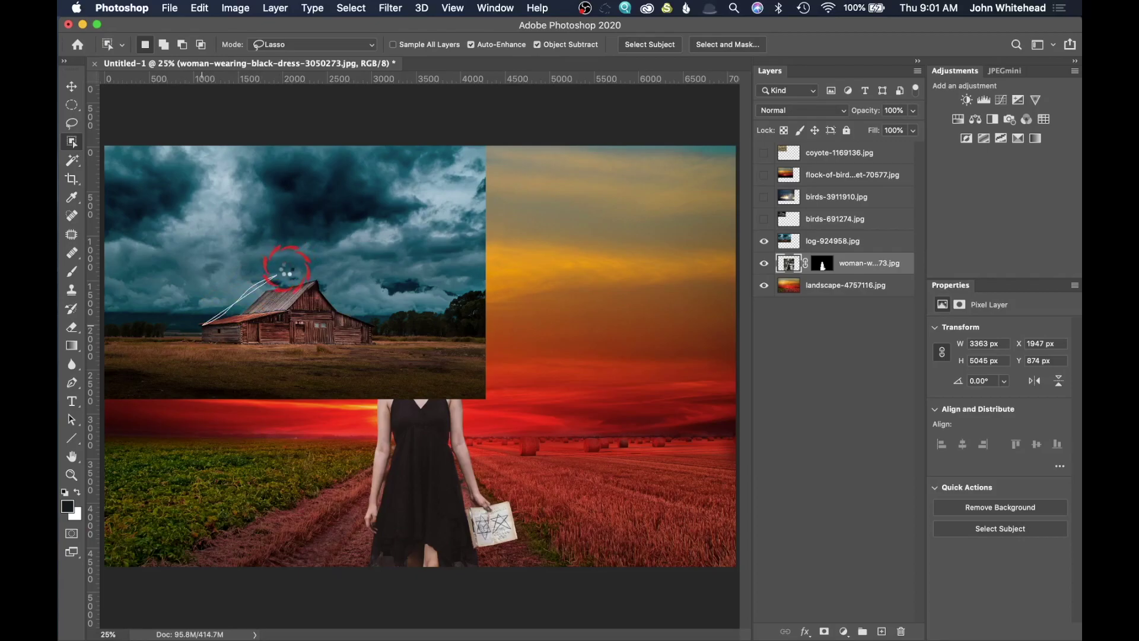
{"action": "mouse_move", "coordinate": [279, 274]}
{"action": "left_mouse_down"}
{"action": "mouse_move", "coordinate": [187, 326]}
{"action": "mouse_move", "coordinate": [197, 343]}
{"action": "mouse_move", "coordinate": [360, 355]}
{"action": "mouse_move", "coordinate": [379, 345]}
{"action": "mouse_move", "coordinate": [379, 323]}
{"action": "mouse_move", "coordinate": [336, 289]}
{"action": "left_mouse_up"}
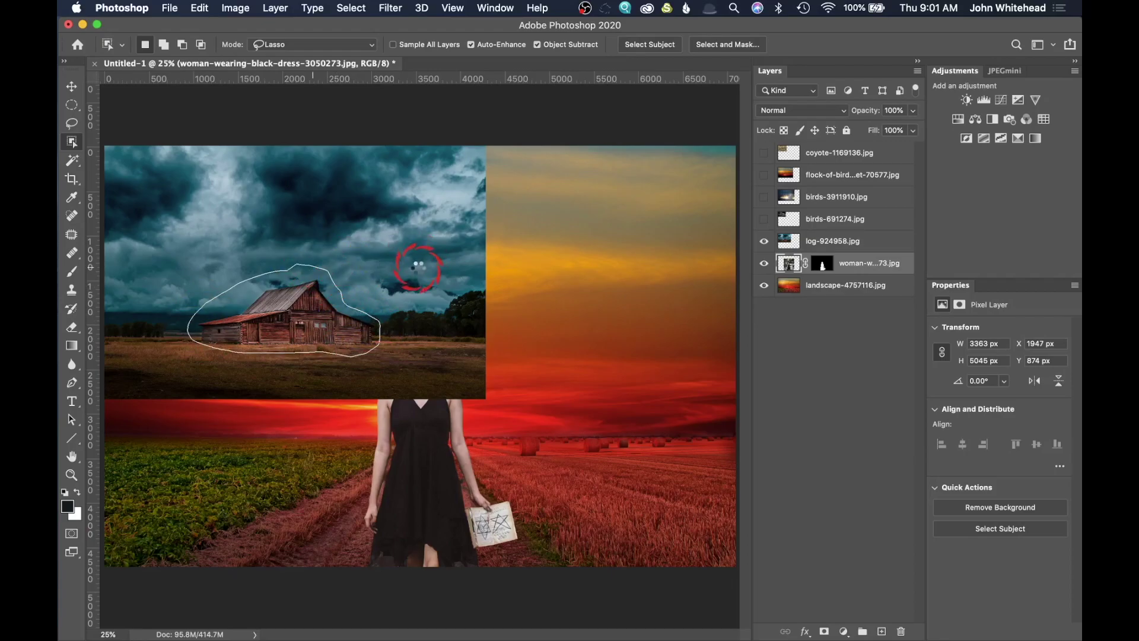
{"action": "left_click", "coordinate": [822, 240]}
{"action": "left_click", "coordinate": [635, 255]}
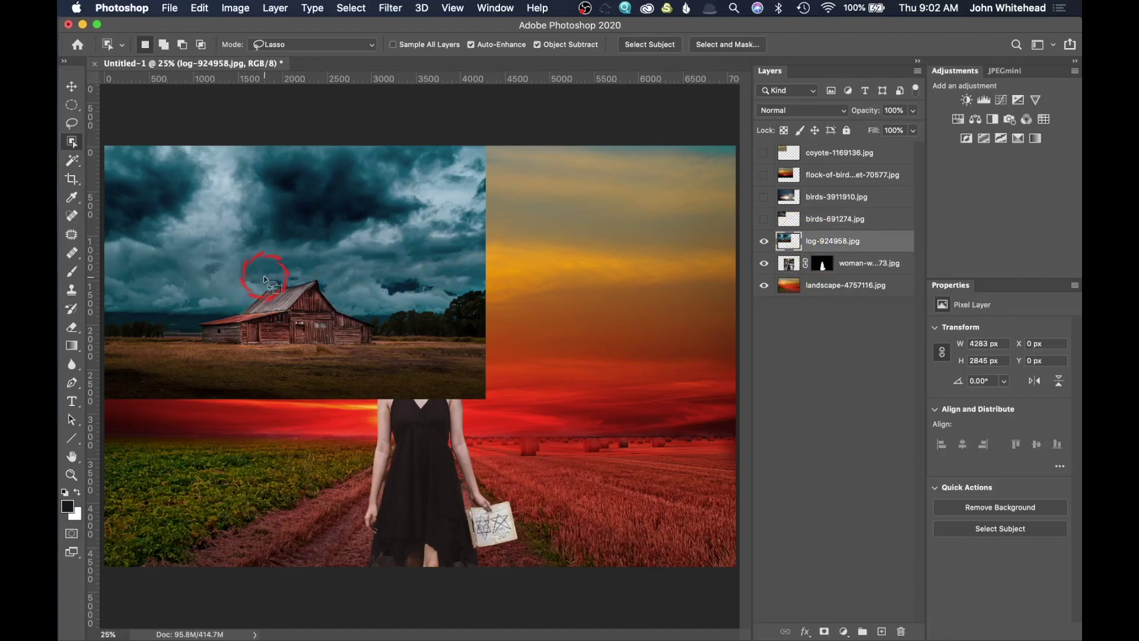
{"action": "mouse_move", "coordinate": [270, 278]}
{"action": "left_mouse_down"}
{"action": "mouse_move", "coordinate": [241, 303]}
{"action": "mouse_move", "coordinate": [199, 315]}
{"action": "mouse_move", "coordinate": [195, 344]}
{"action": "mouse_move", "coordinate": [364, 350]}
{"action": "mouse_move", "coordinate": [380, 315]}
{"action": "mouse_move", "coordinate": [348, 297]}
{"action": "left_mouse_up"}
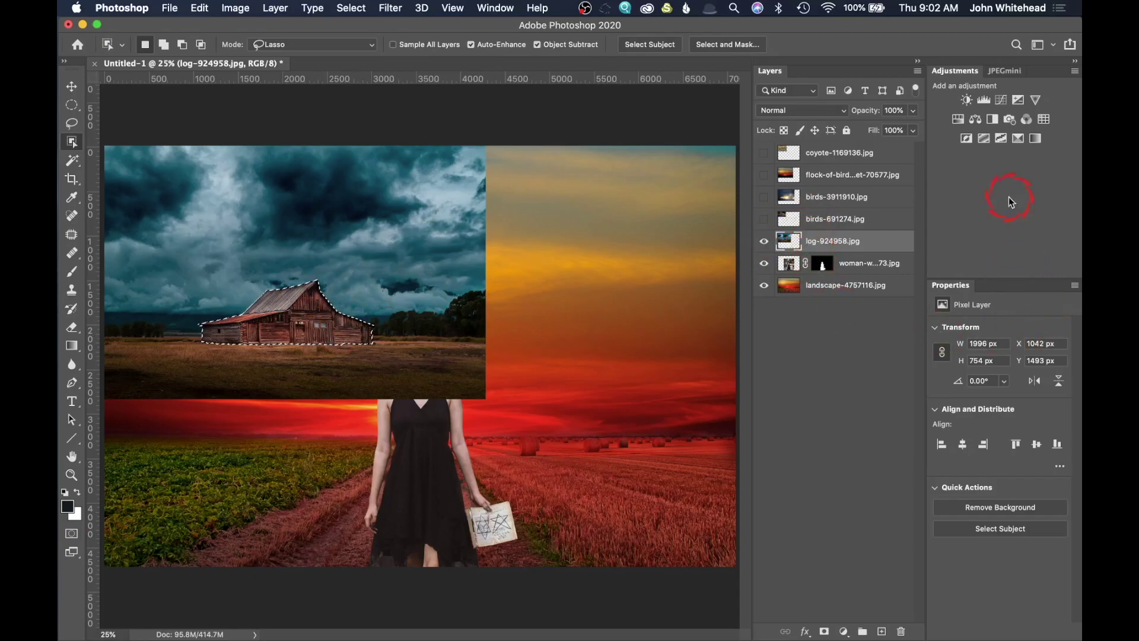
- Mask the log-924958.jpg layer to the selected barn and place it on the green field at the horizon, left of the woman
{"action": "left_click", "coordinate": [824, 632]}
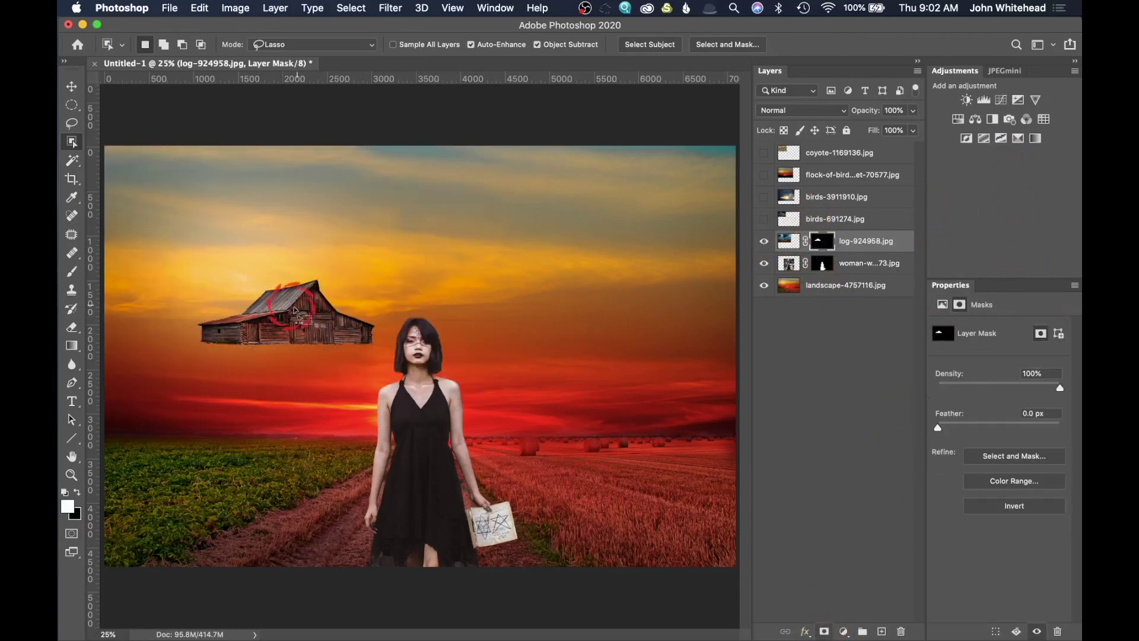
{"action": "left_click", "coordinate": [72, 87]}
{"action": "left_click_drag", "start_coordinate": [312, 318], "coordinate": [621, 451]}
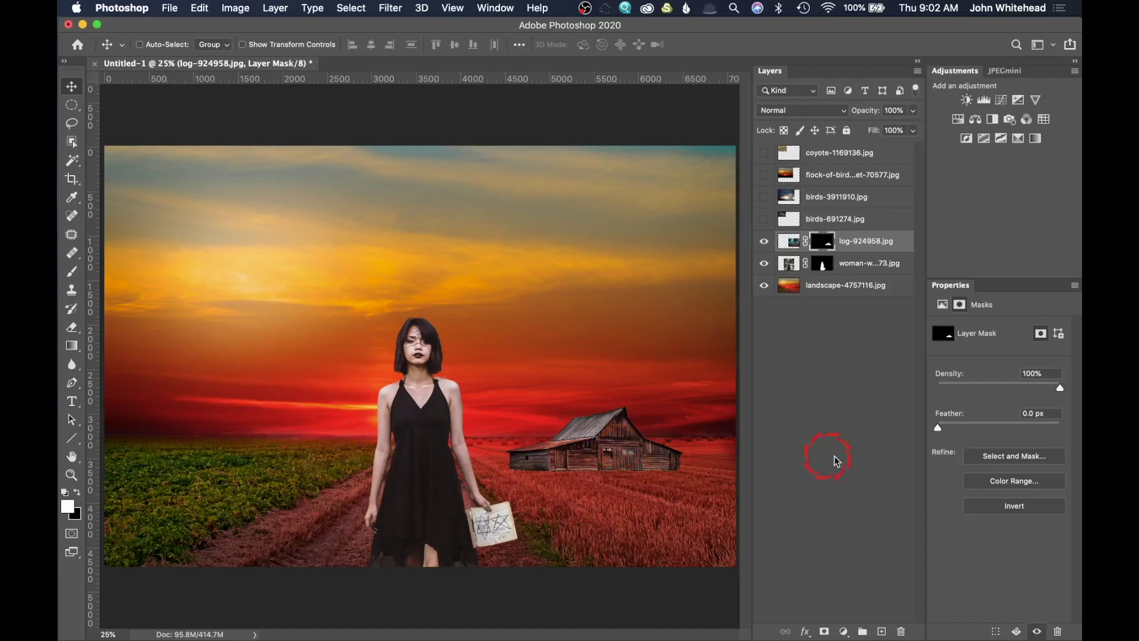
{"action": "key", "text": "super+z"}
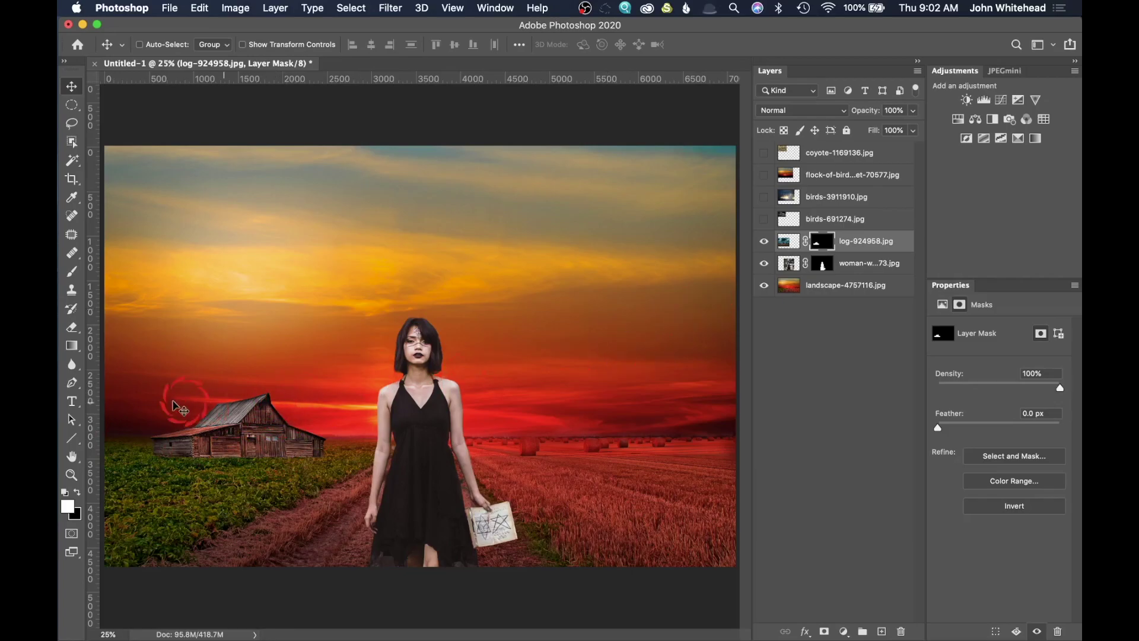
- Try revealing the original ground along the barn's base with a 76 px white brush on its mask, and undo the strokes
{"action": "left_click", "coordinate": [71, 475]}
{"action": "left_click_drag", "start_coordinate": [192, 437], "coordinate": [358, 518]}
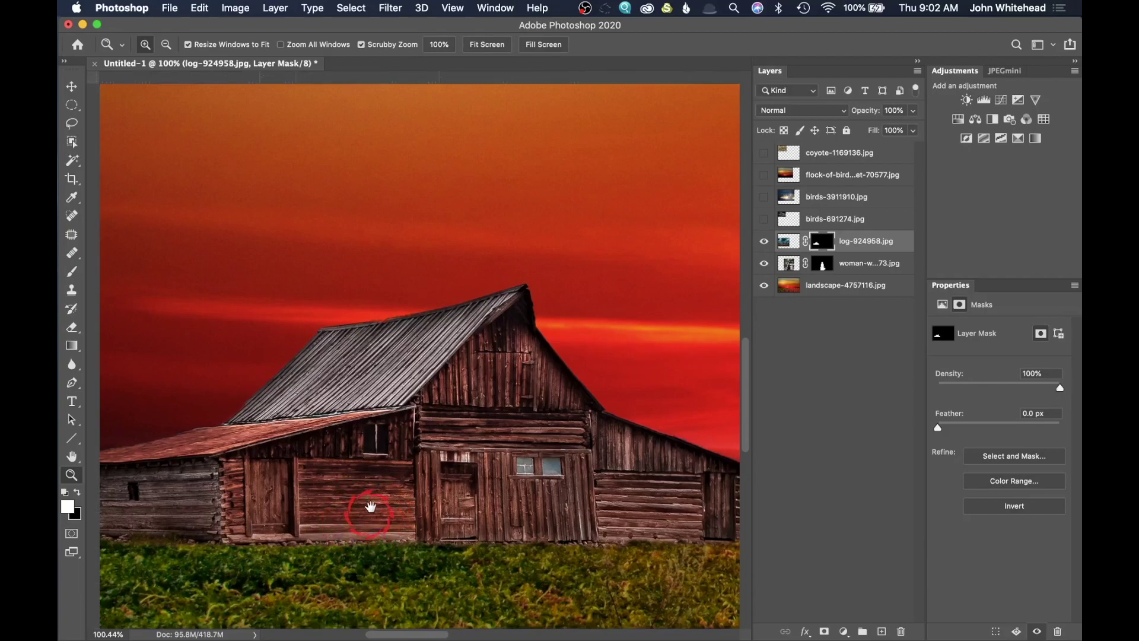
{"action": "left_click_drag", "start_coordinate": [369, 508], "coordinate": [419, 415]}
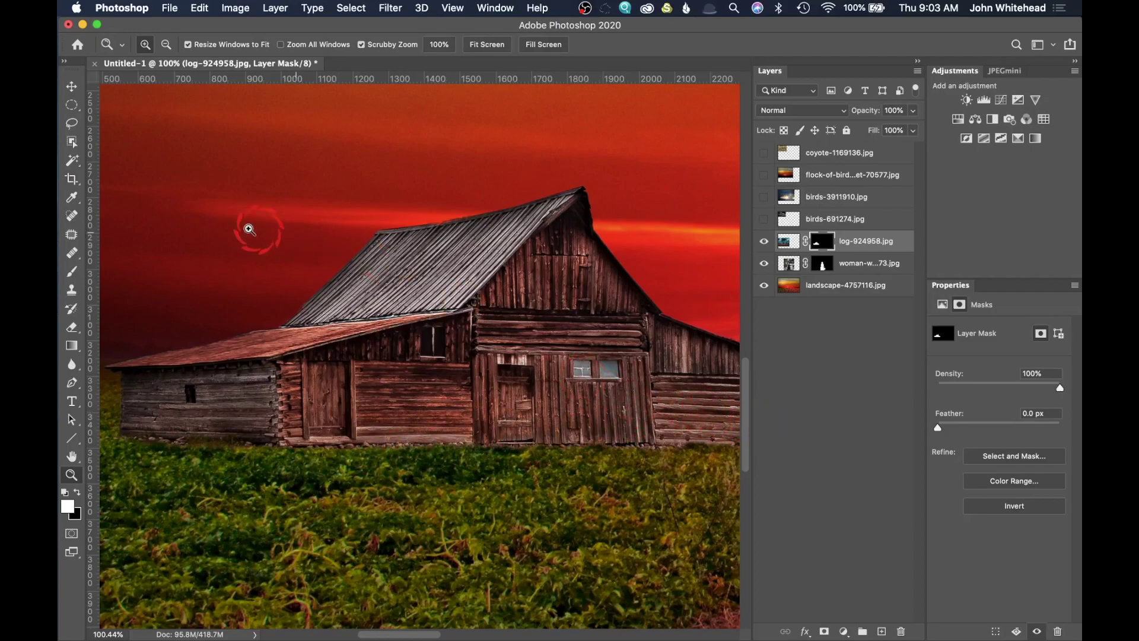
{"action": "left_click", "coordinate": [77, 275]}
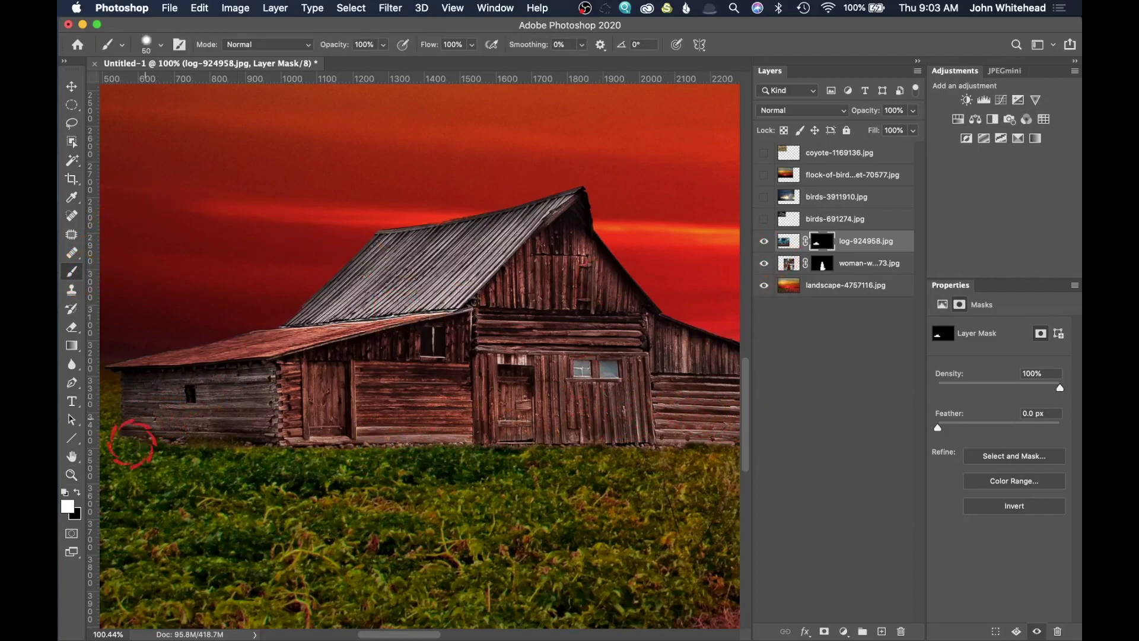
{"action": "left_click_drag", "start_coordinate": [281, 485], "coordinate": [286, 344]}
{"action": "left_click_drag", "start_coordinate": [242, 458], "coordinate": [248, 432]}
{"action": "key", "text": "super+z"}
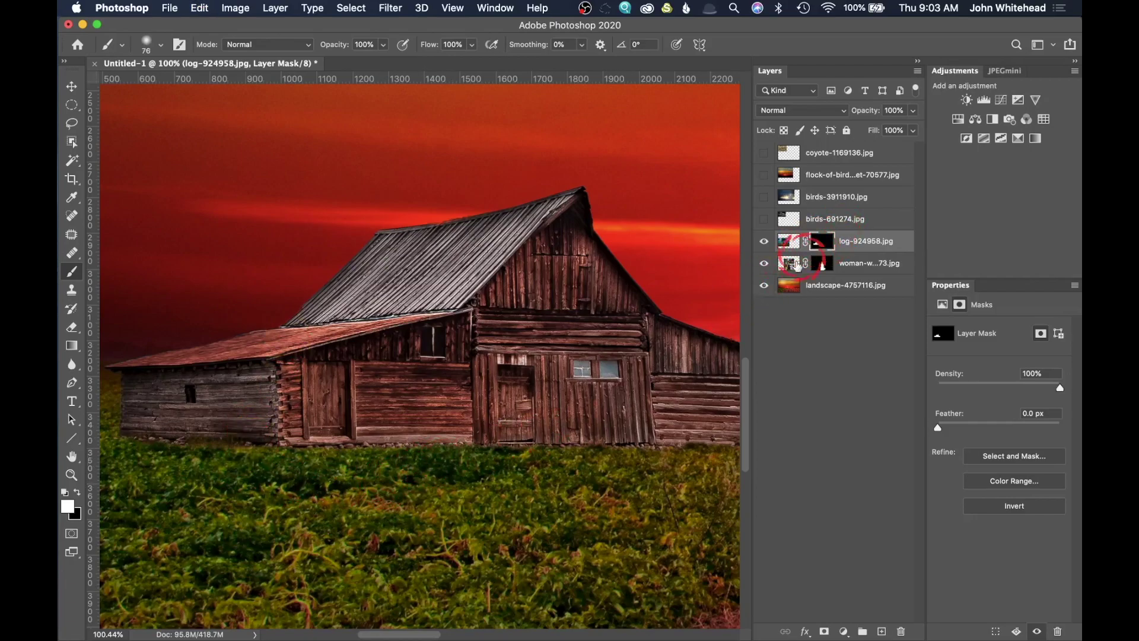
{"action": "mouse_move", "coordinate": [323, 458]}
{"action": "left_mouse_down"}
{"action": "mouse_move", "coordinate": [420, 437]}
{"action": "mouse_move", "coordinate": [346, 444]}
{"action": "mouse_move", "coordinate": [407, 447]}
{"action": "mouse_move", "coordinate": [348, 450]}
{"action": "mouse_move", "coordinate": [416, 454]}
{"action": "mouse_move", "coordinate": [349, 457]}
{"action": "mouse_move", "coordinate": [416, 454]}
{"action": "mouse_move", "coordinate": [426, 479]}
{"action": "mouse_move", "coordinate": [441, 447]}
{"action": "left_mouse_up"}
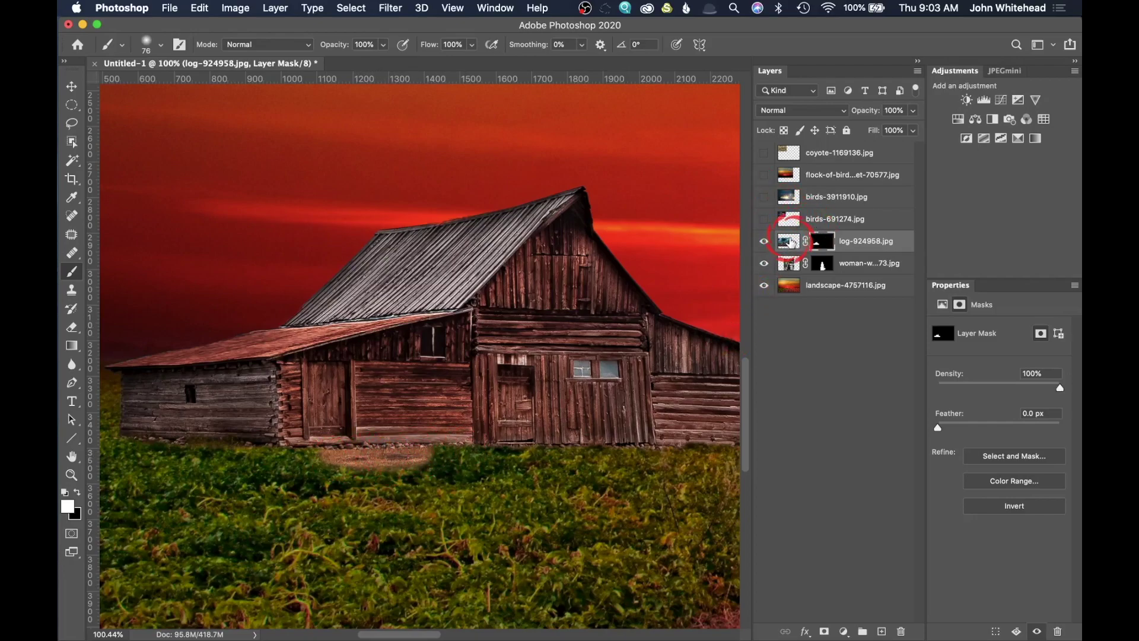
{"action": "key", "text": "super+z"}
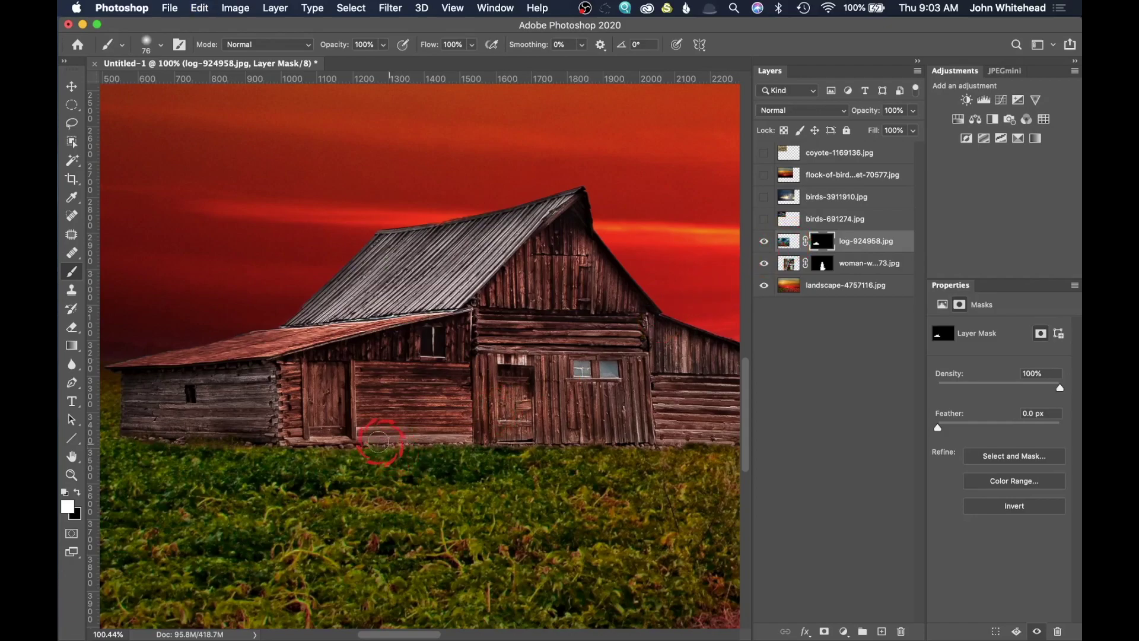
- Blend the barn's base into the green plants by painting its lower edge out of the mask with a 76 px black brush
{"action": "key", "text": "x"}
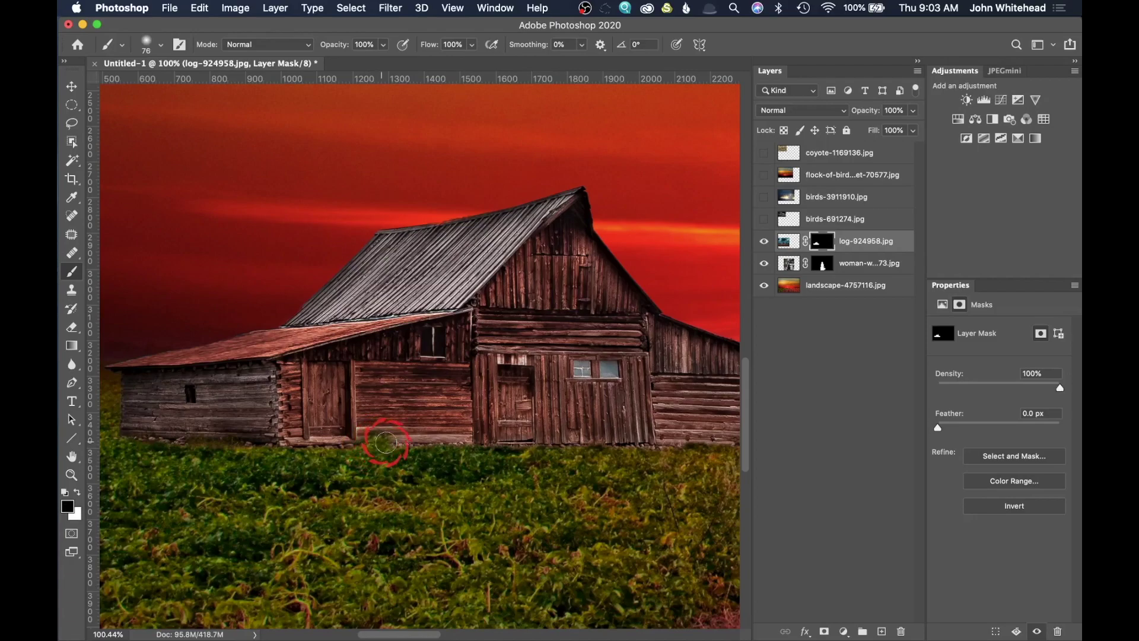
{"action": "left_click_drag", "start_coordinate": [386, 441], "coordinate": [471, 447]}
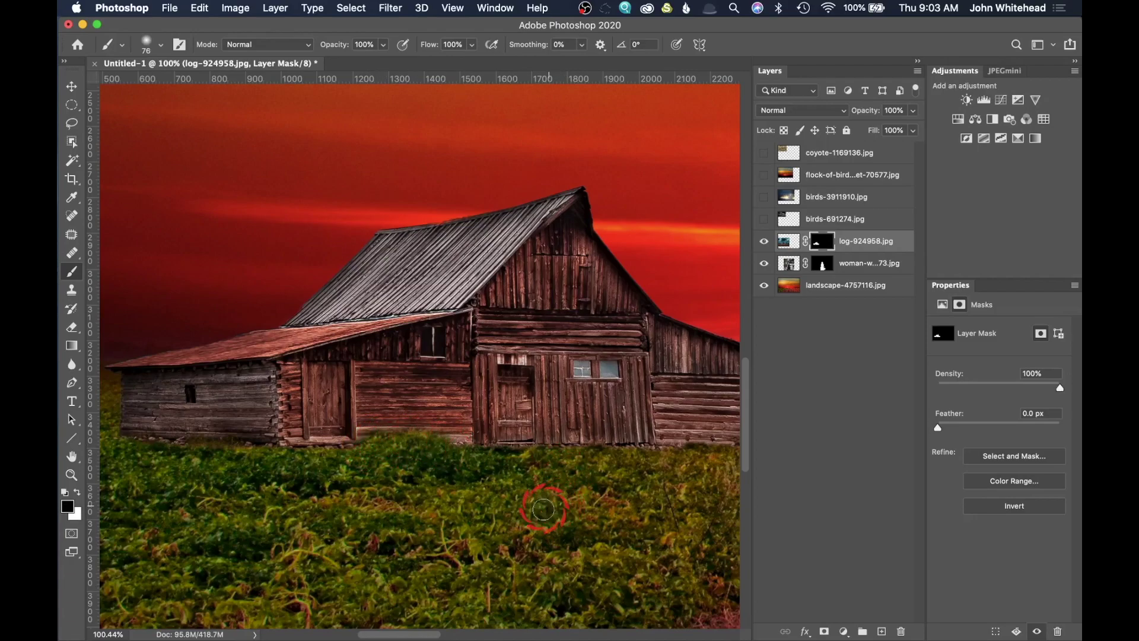
{"action": "mouse_move", "coordinate": [358, 465]}
{"action": "left_mouse_down"}
{"action": "mouse_move", "coordinate": [401, 445]}
{"action": "mouse_move", "coordinate": [457, 448]}
{"action": "mouse_move", "coordinate": [386, 458]}
{"action": "mouse_move", "coordinate": [412, 443]}
{"action": "mouse_move", "coordinate": [488, 455]}
{"action": "left_mouse_up"}
{"action": "mouse_move", "coordinate": [319, 461]}
{"action": "left_mouse_down"}
{"action": "mouse_move", "coordinate": [231, 465]}
{"action": "mouse_move", "coordinate": [237, 457]}
{"action": "mouse_move", "coordinate": [201, 448]}
{"action": "mouse_move", "coordinate": [124, 442]}
{"action": "left_mouse_up"}
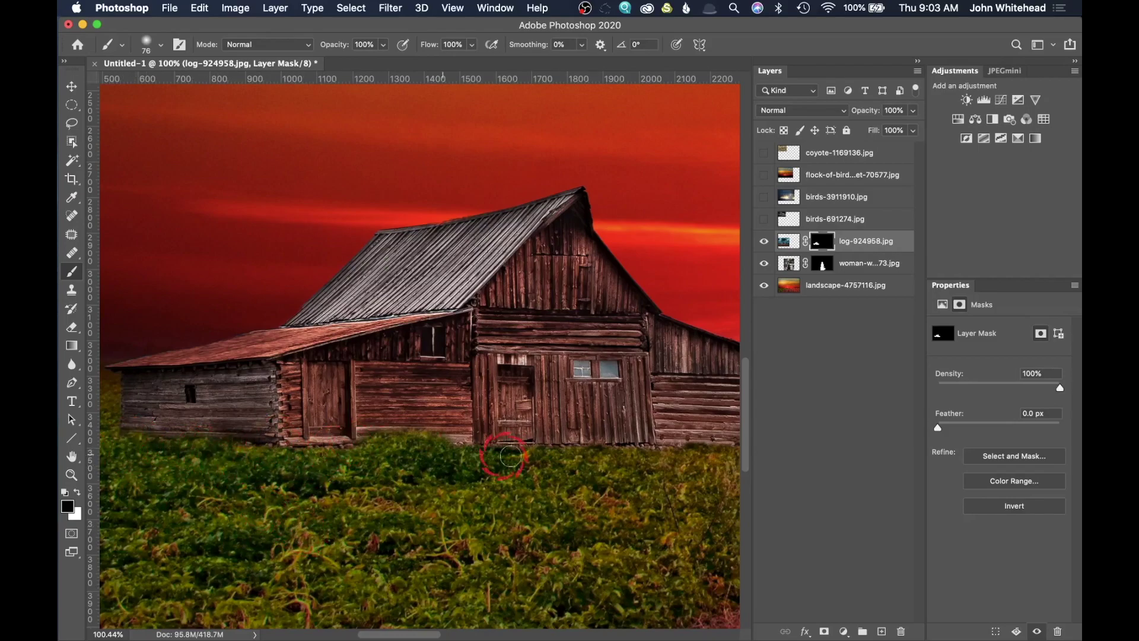
{"action": "mouse_move", "coordinate": [618, 446]}
{"action": "left_mouse_down"}
{"action": "mouse_move", "coordinate": [674, 449]}
{"action": "mouse_move", "coordinate": [649, 472]}
{"action": "mouse_move", "coordinate": [443, 493]}
{"action": "left_mouse_up"}
{"action": "key", "text": "ctrl+r"}
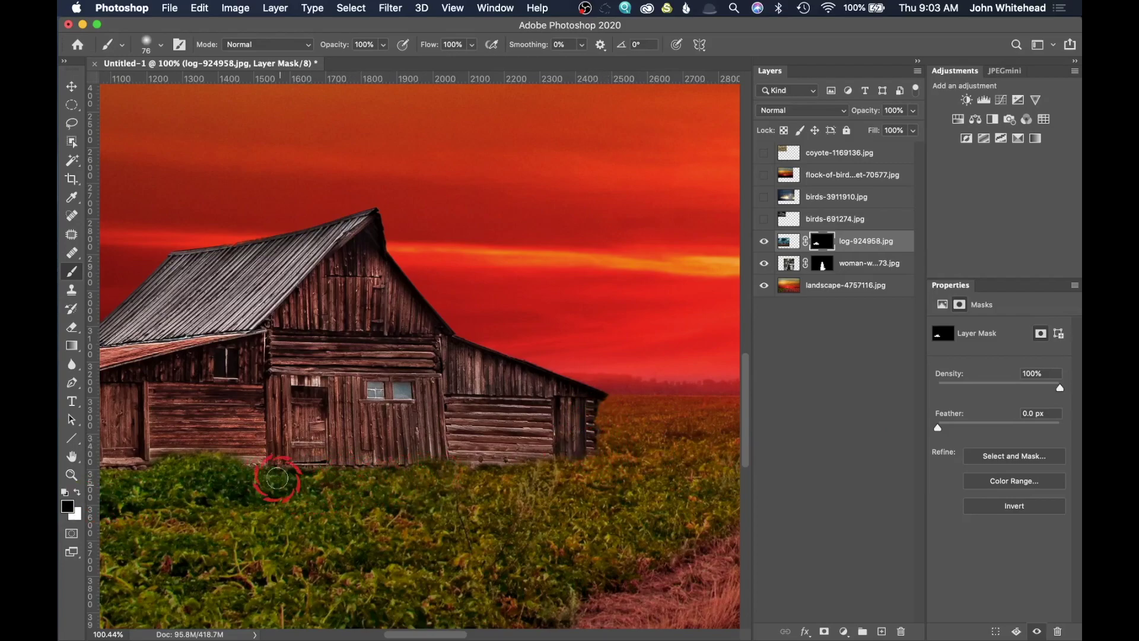
{"action": "key", "text": "super+minus"}
{"action": "key", "text": "super+minus"}
{"action": "key", "text": "super+minus"}
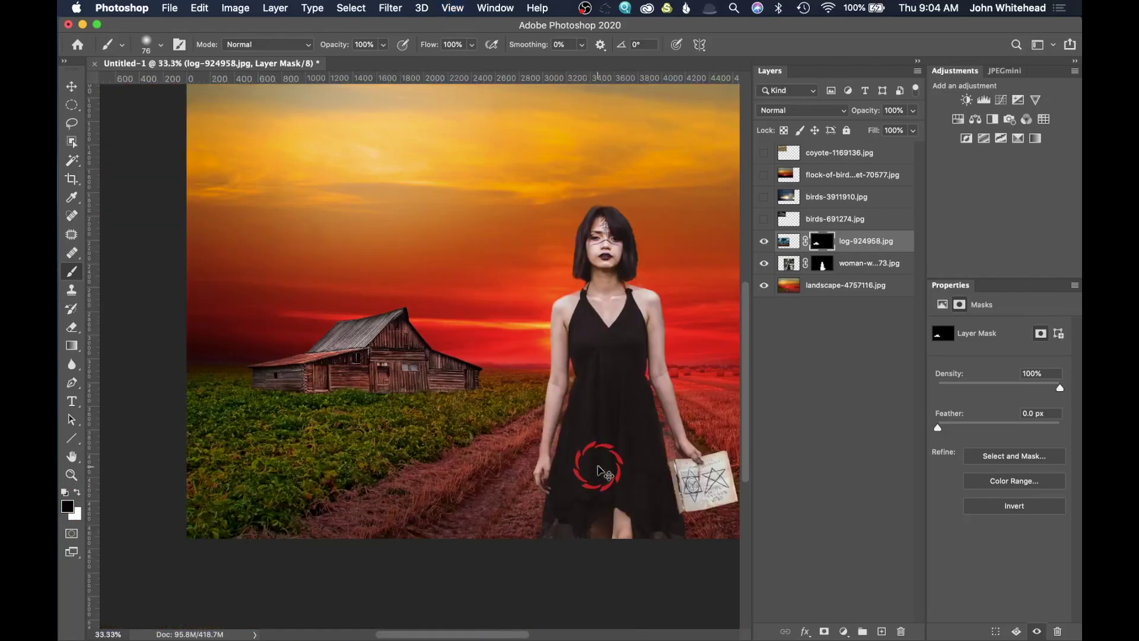
{"action": "key", "text": "super+minus"}
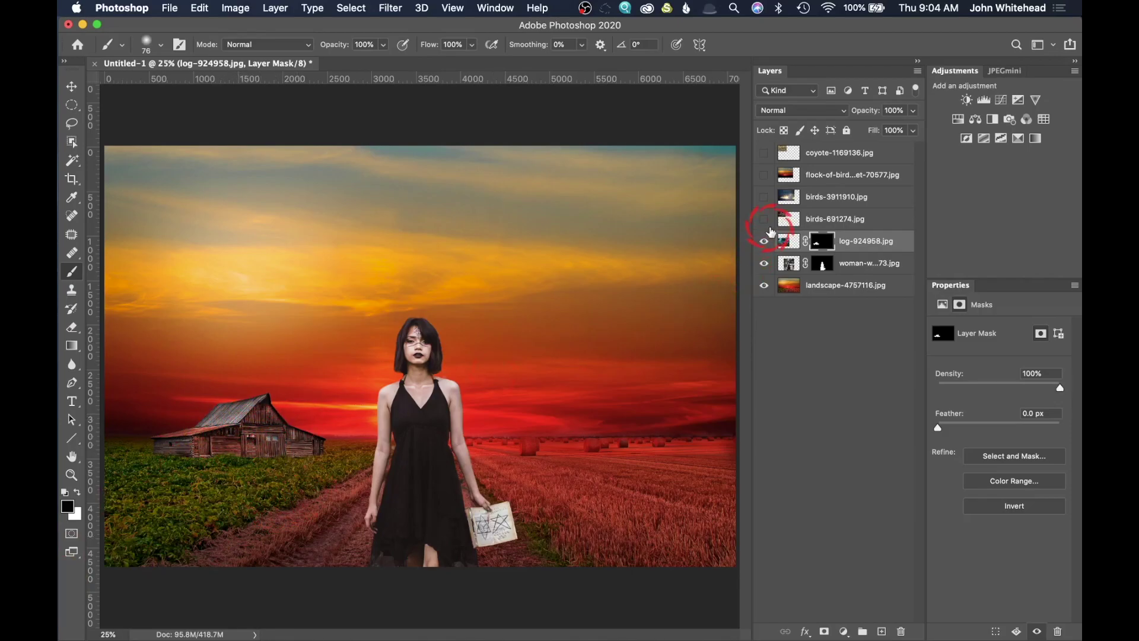
- Darken the barn with a Curves adjustment clipped to its layer, setting the black point output to about 16 and the white point output to 139
{"action": "left_click", "coordinate": [1000, 101]}
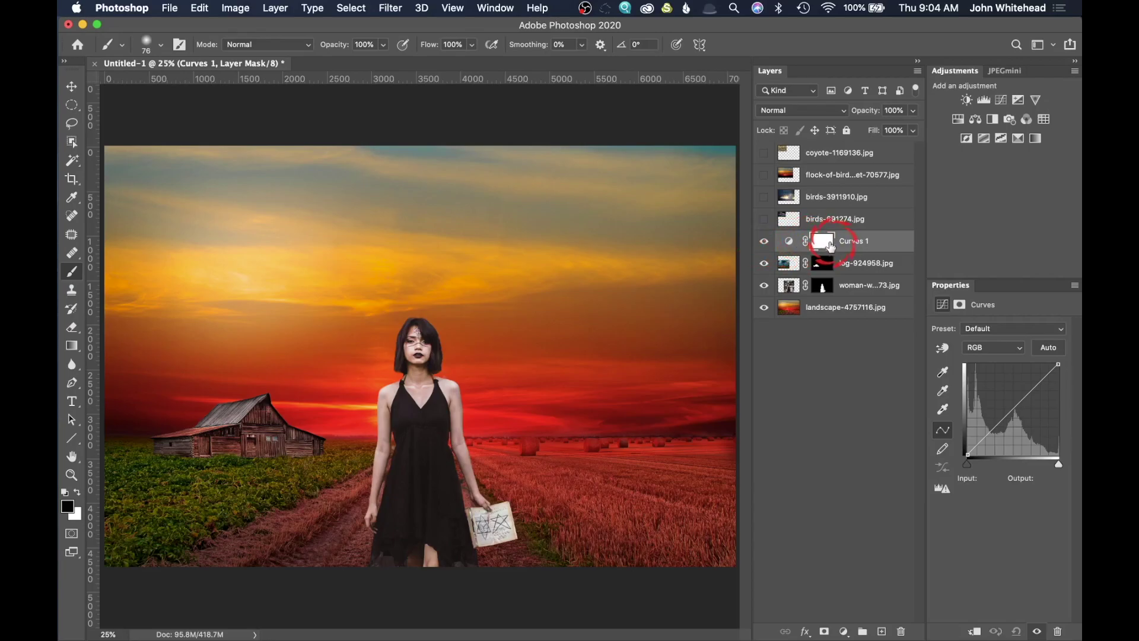
{"action": "left_click", "coordinate": [791, 250], "text": "alt"}
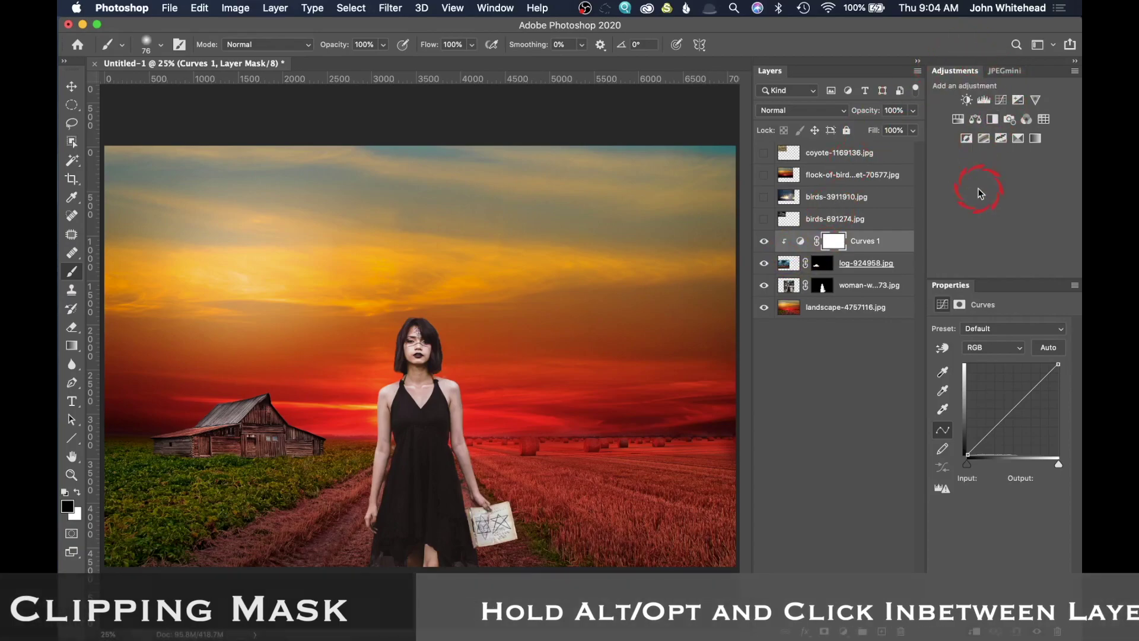
{"action": "left_click_drag", "start_coordinate": [1056, 366], "coordinate": [1061, 401]}
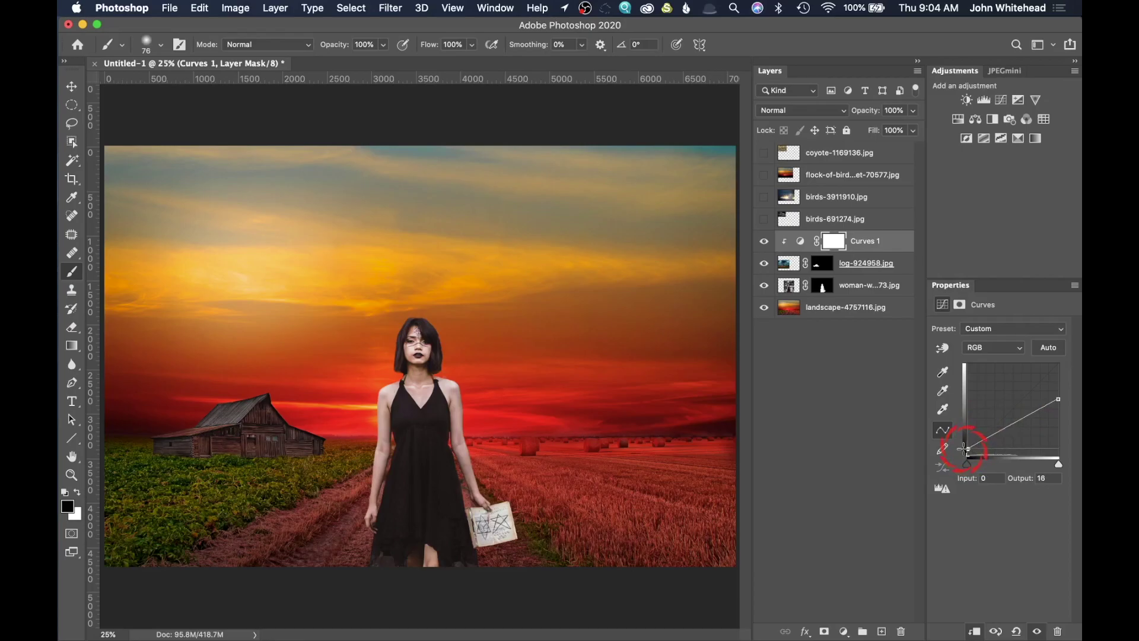
{"action": "left_click_drag", "start_coordinate": [1057, 403], "coordinate": [1058, 406]}
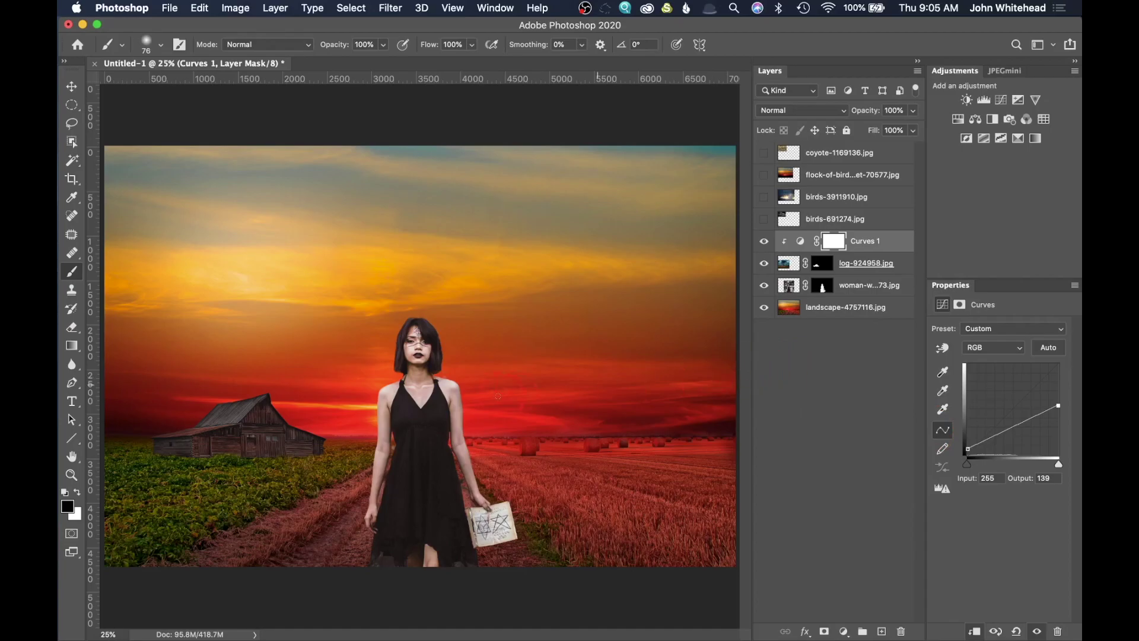
{"action": "left_click", "coordinate": [764, 242]}
{"action": "left_click", "coordinate": [764, 243]}
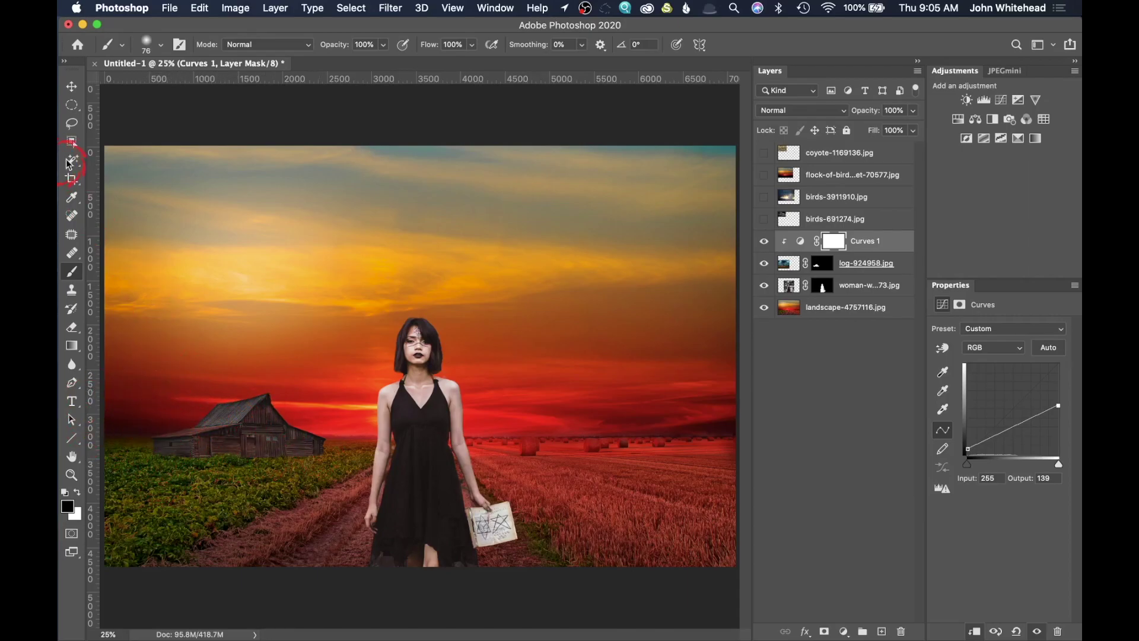
- Outline a shadow area with straight lasso segments, running from the barn's base across the green field to the image's lower-left corner
{"action": "left_click", "coordinate": [71, 123]}
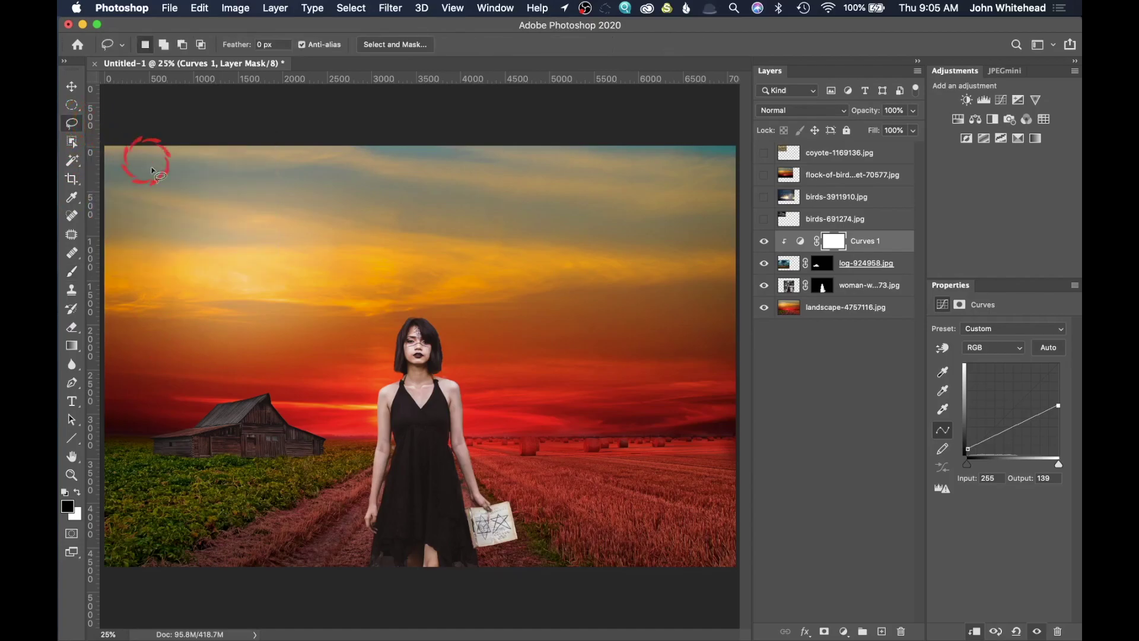
{"action": "left_click", "coordinate": [323, 454], "text": "alt"}
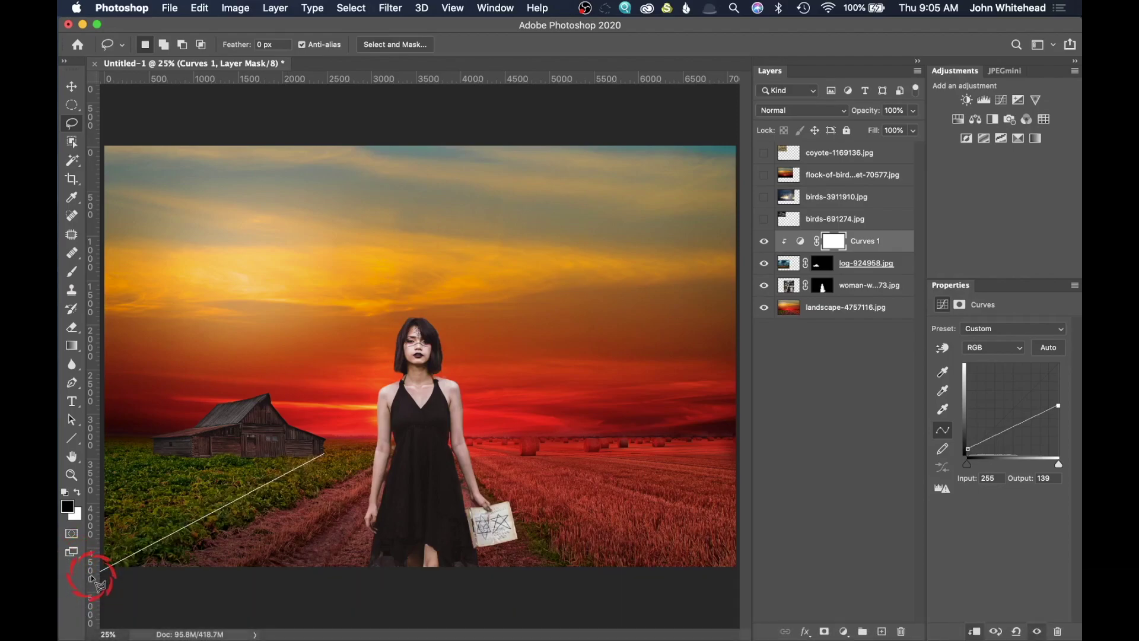
{"action": "left_click", "coordinate": [100, 571]}
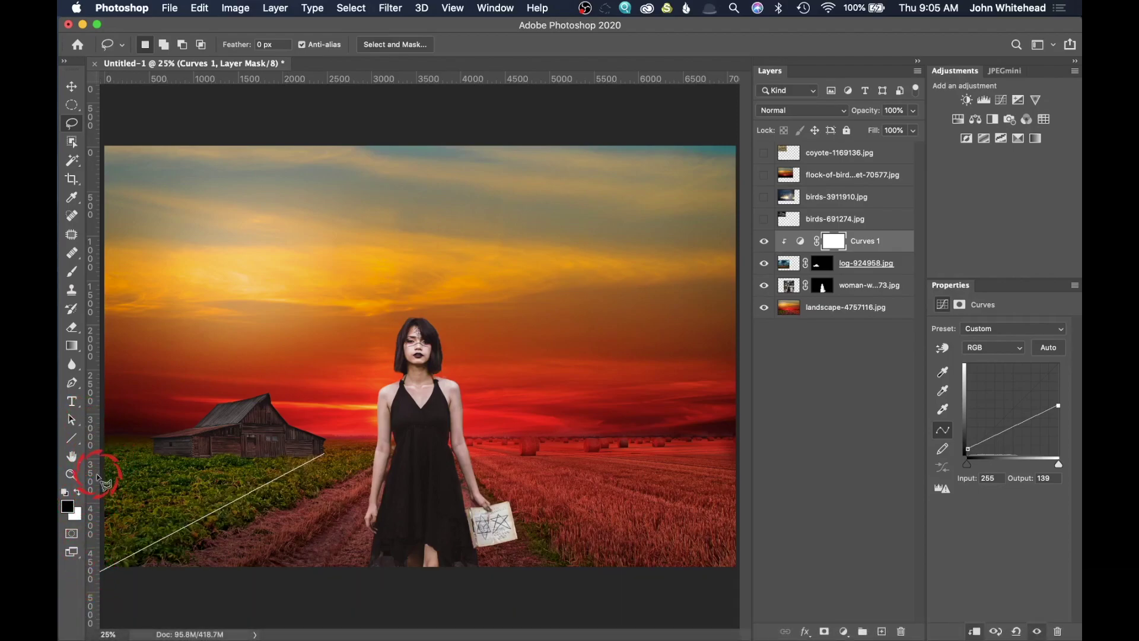
{"action": "left_click", "coordinate": [99, 472]}
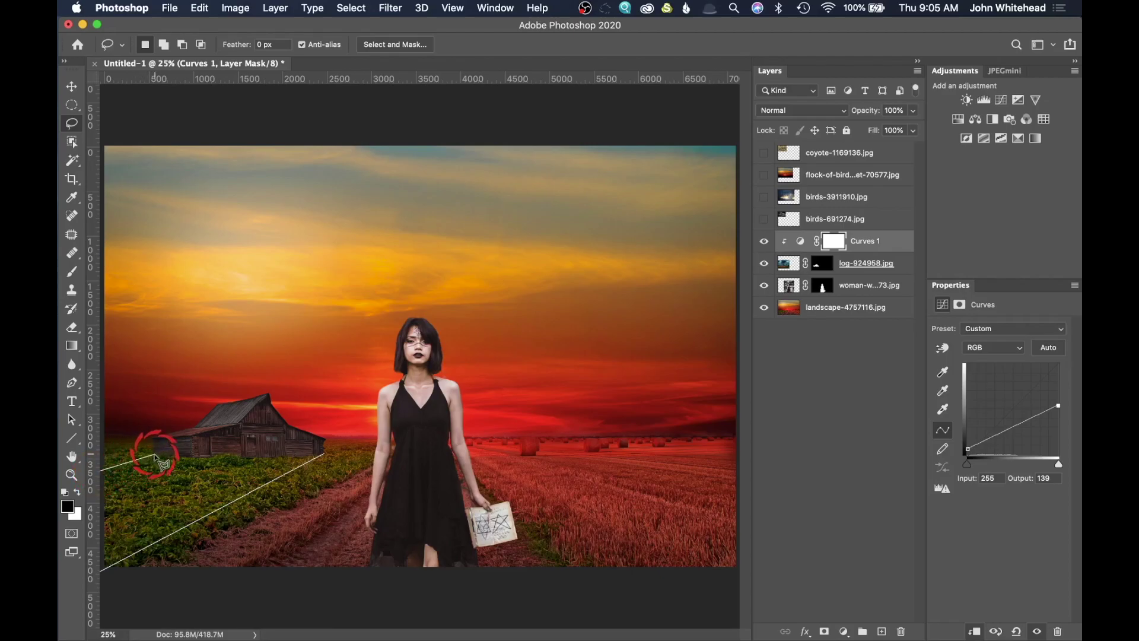
{"action": "left_click", "coordinate": [155, 455]}
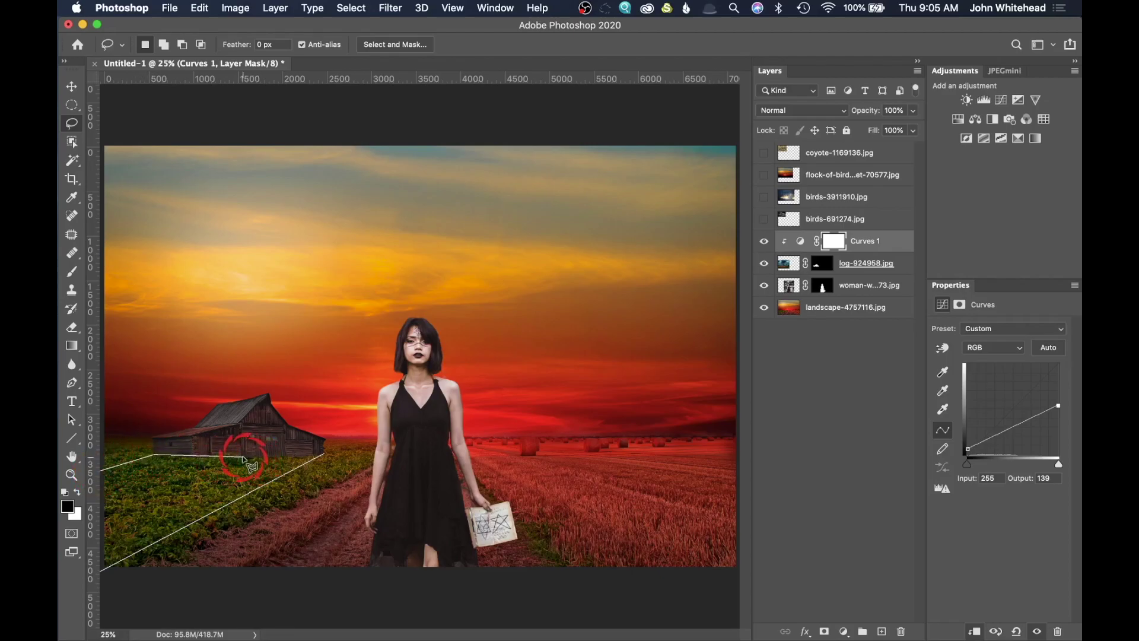
{"action": "key", "text": "Return"}
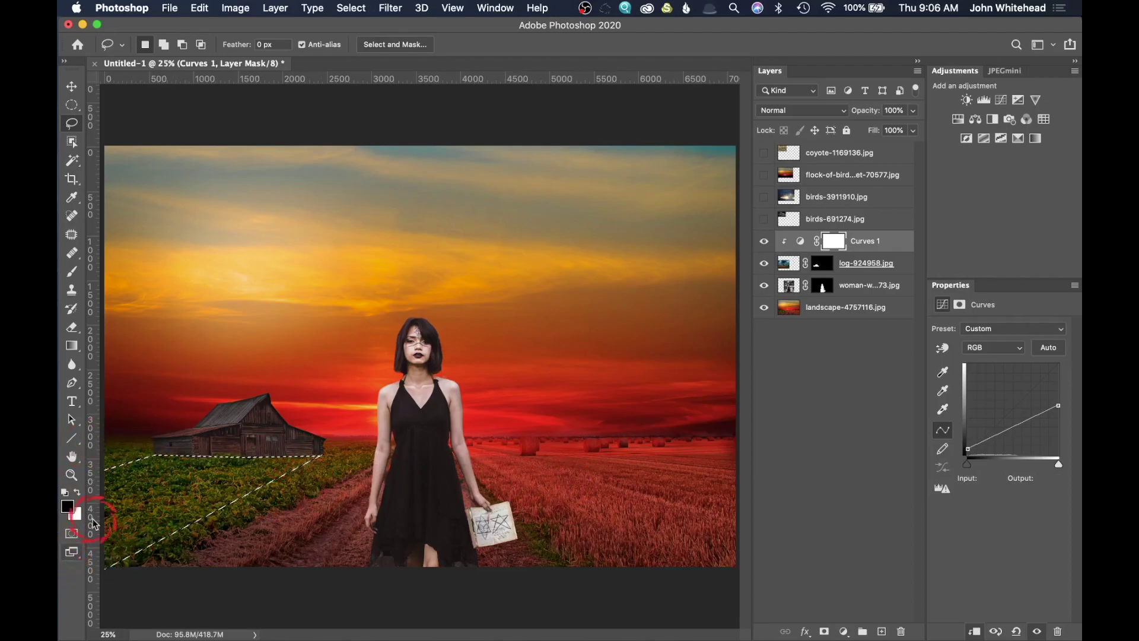
- Fill the shadow selection with black at 100% opacity on a new layer above the barn's Curves adjustment
{"action": "left_click", "coordinate": [880, 632]}
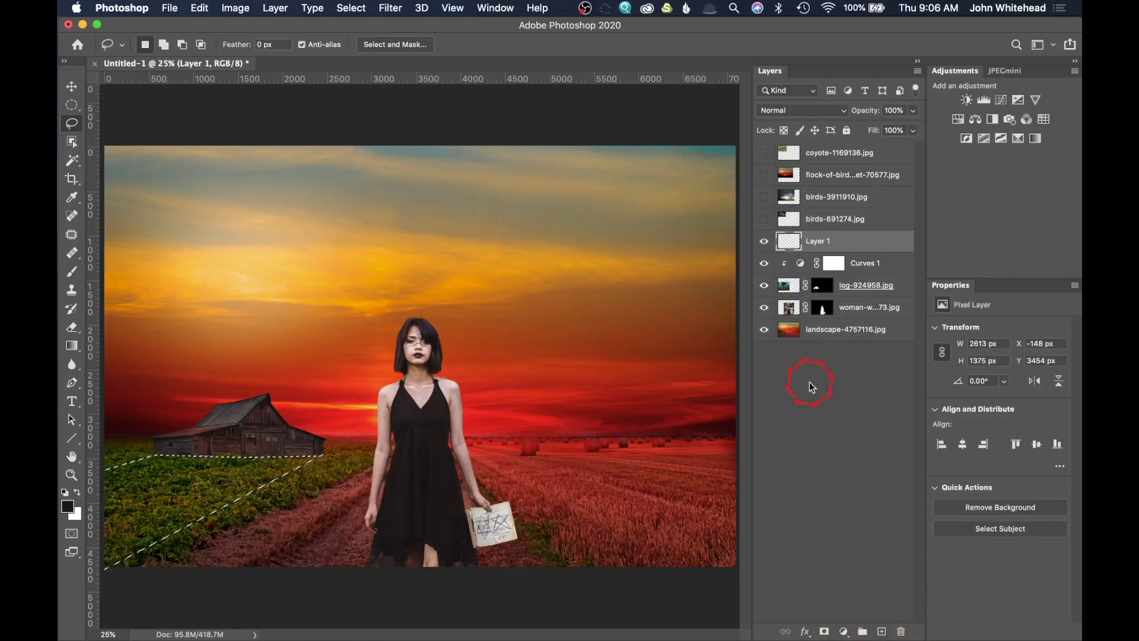
{"action": "key", "text": "shift+BackSpace"}
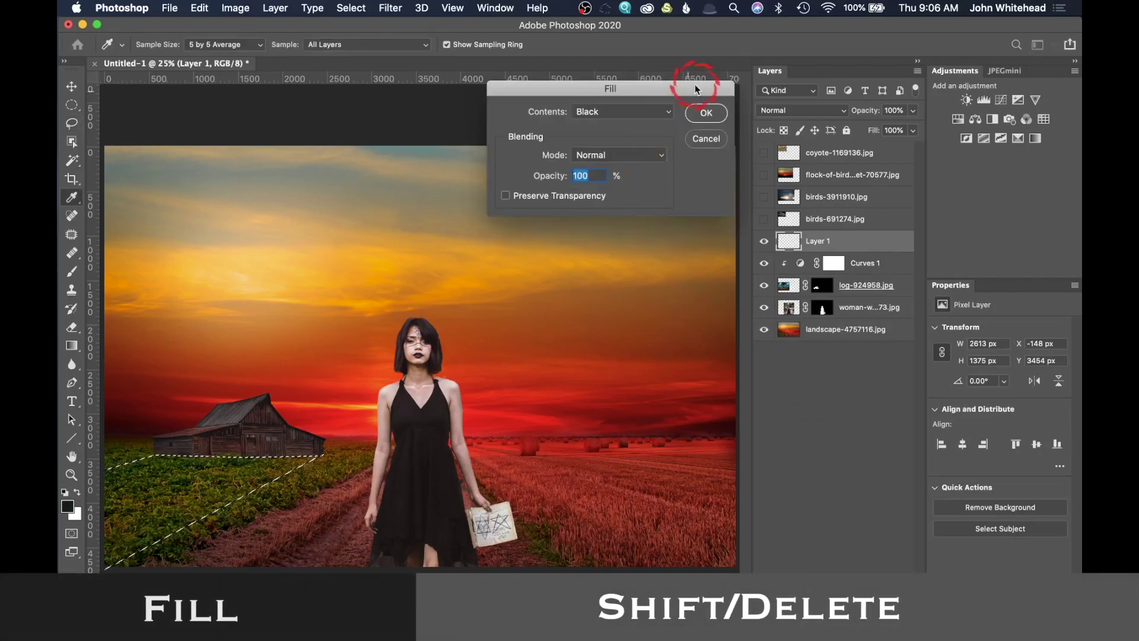
{"action": "left_click", "coordinate": [719, 113]}
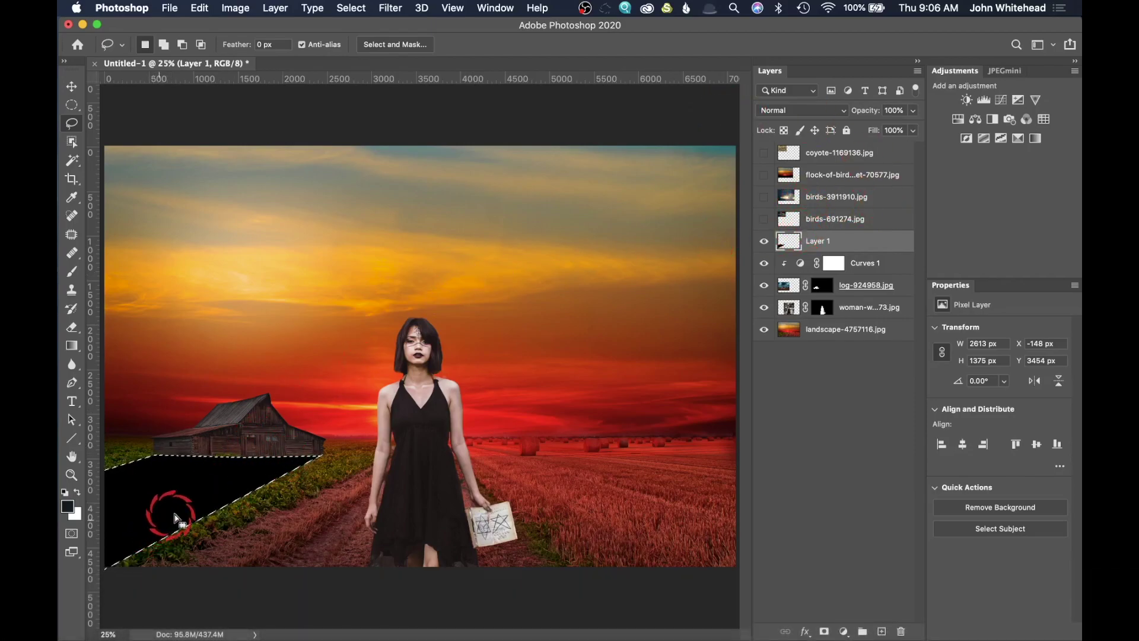
- Set the black shadow layer to Multiply at 49% opacity and deselect the shadow area
{"action": "left_click", "coordinate": [807, 108]}
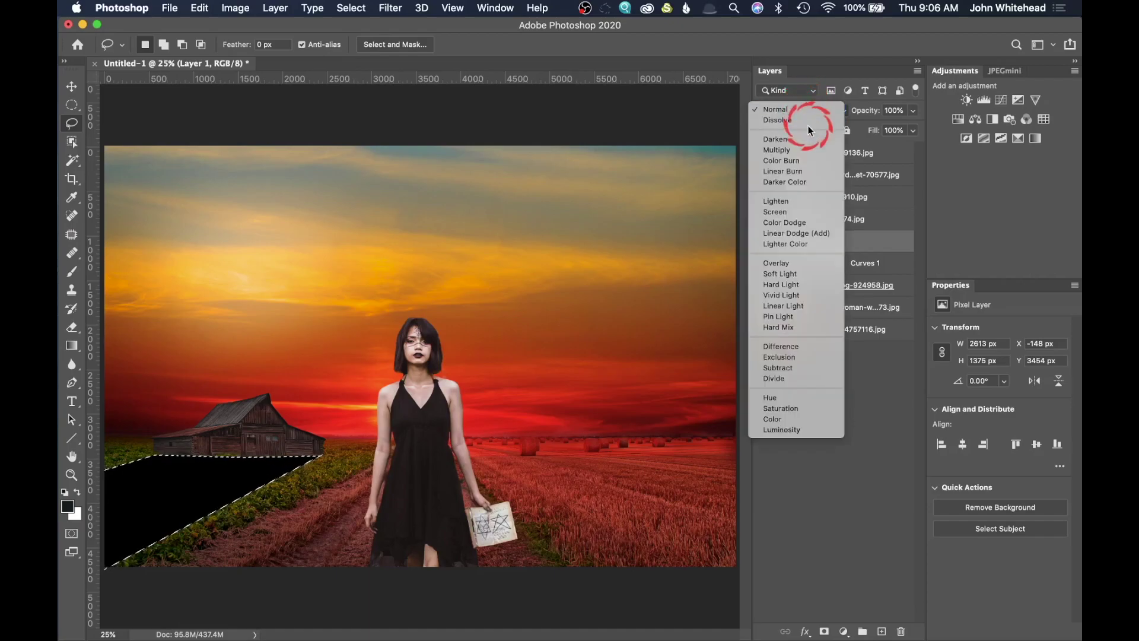
{"action": "left_click", "coordinate": [811, 150]}
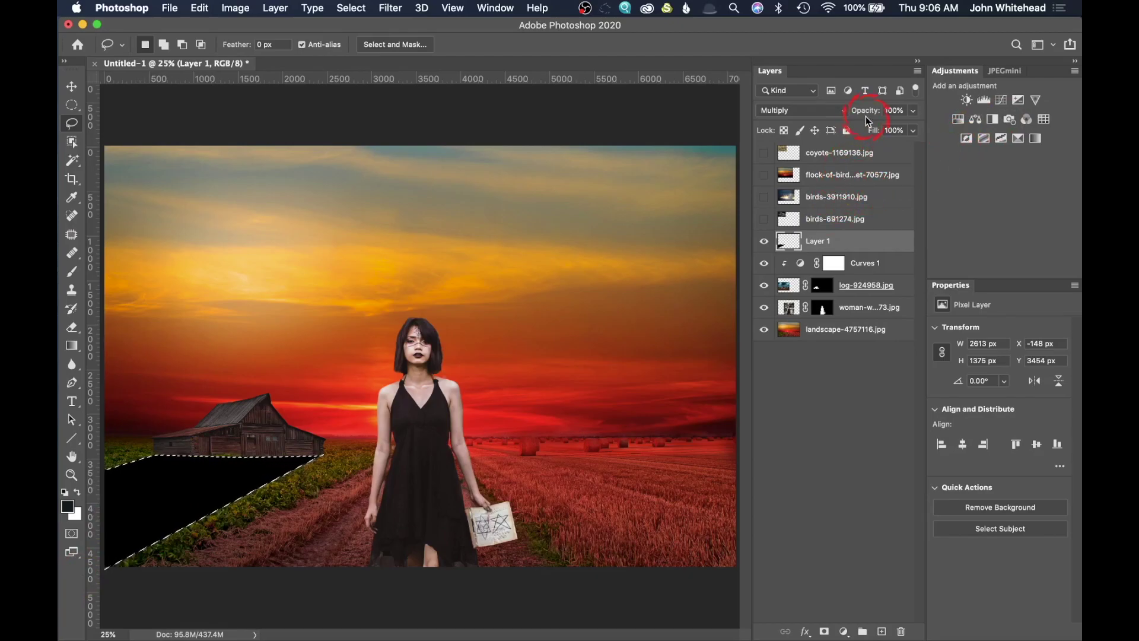
{"action": "left_click_drag", "start_coordinate": [873, 113], "coordinate": [847, 112]}
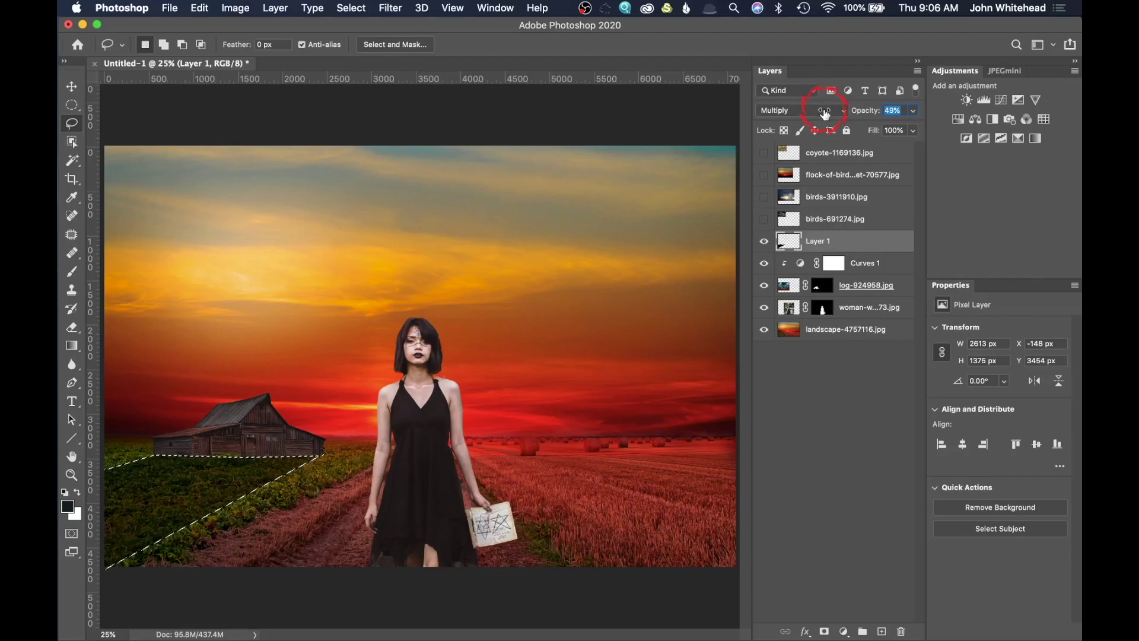
{"action": "left_click", "coordinate": [546, 392]}
{"action": "key", "text": "super+space"}
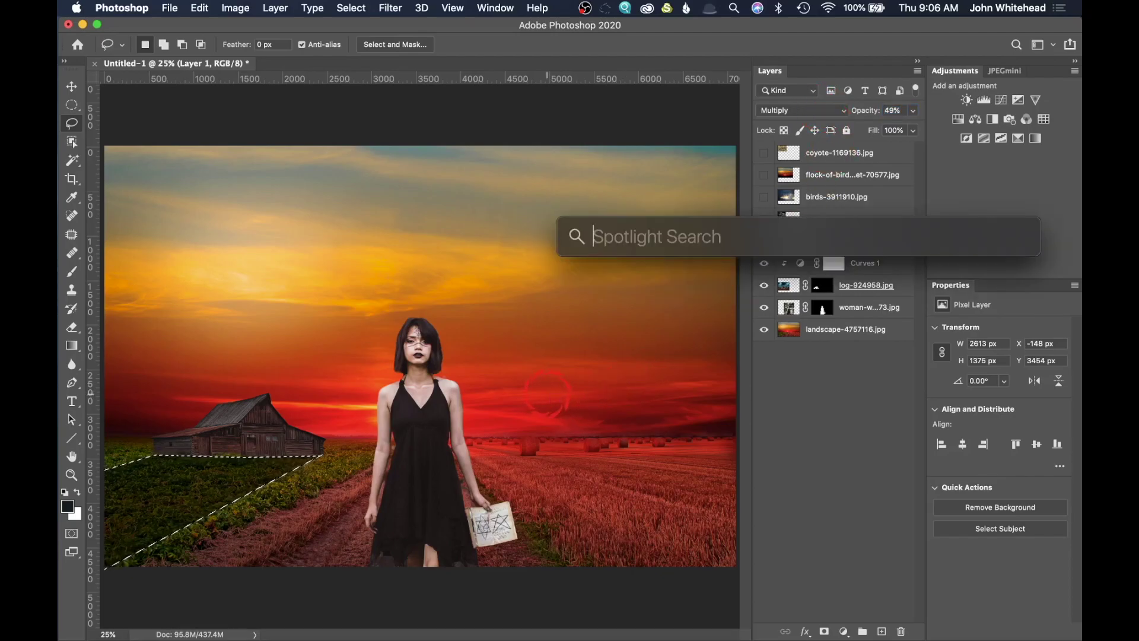
{"action": "left_click", "coordinate": [225, 252]}
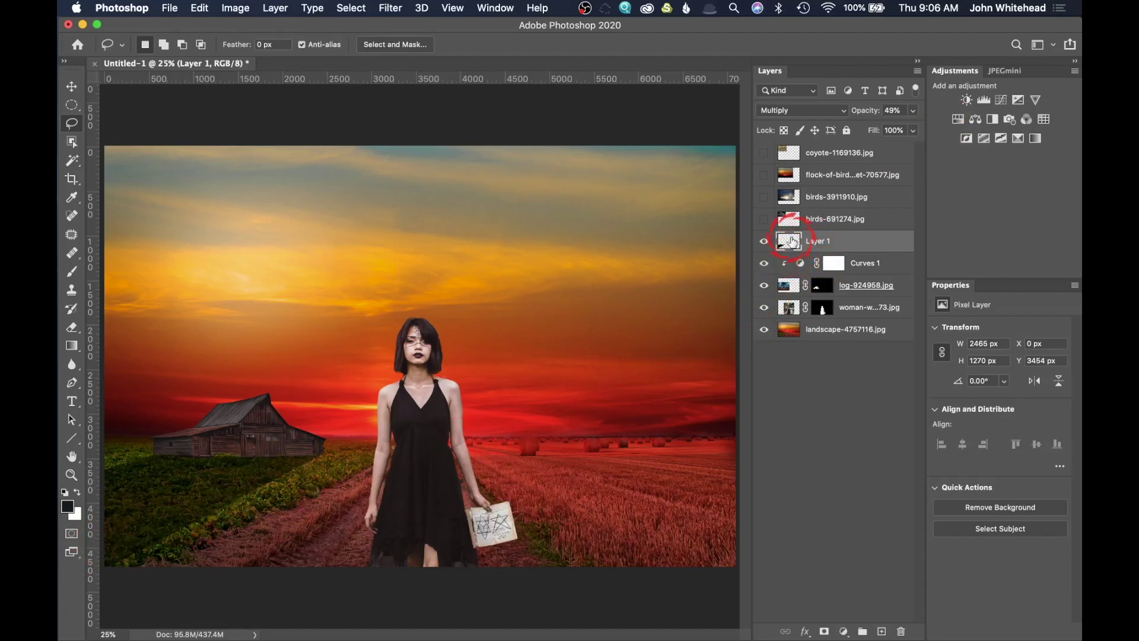
- Soften the edges of the barn's shadow with a Gaussian Blur
{"action": "left_click", "coordinate": [390, 7]}
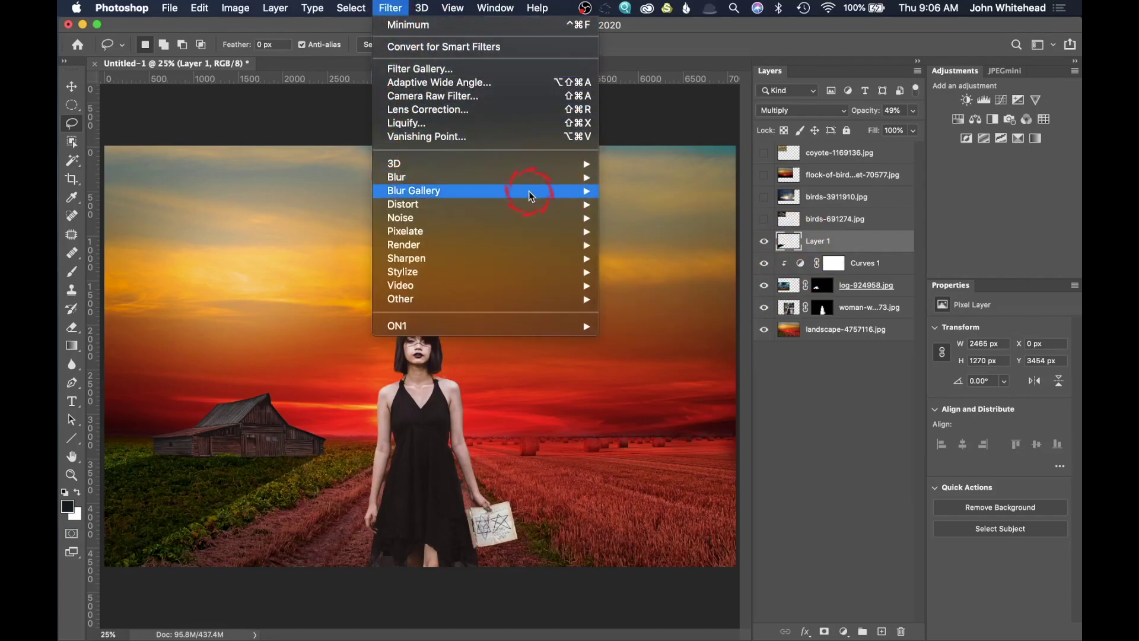
{"action": "mouse_move", "coordinate": [572, 178]}
{"action": "left_click", "coordinate": [694, 232]}
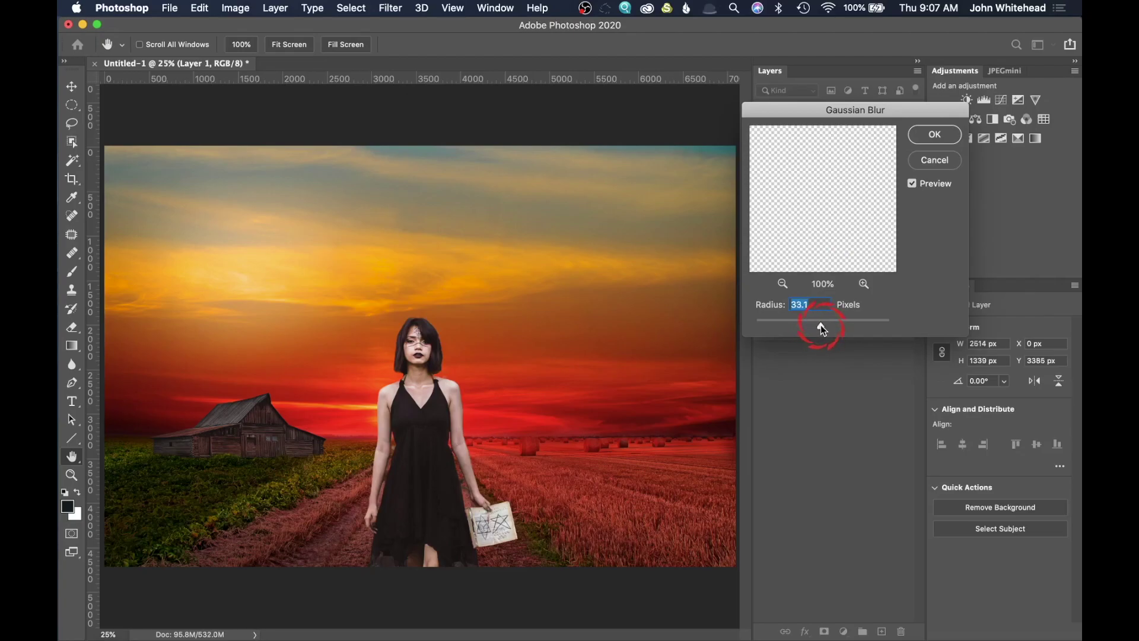
{"action": "left_click_drag", "start_coordinate": [820, 325], "coordinate": [822, 325]}
{"action": "left_click", "coordinate": [935, 134]}
{"action": "key", "text": "l"}
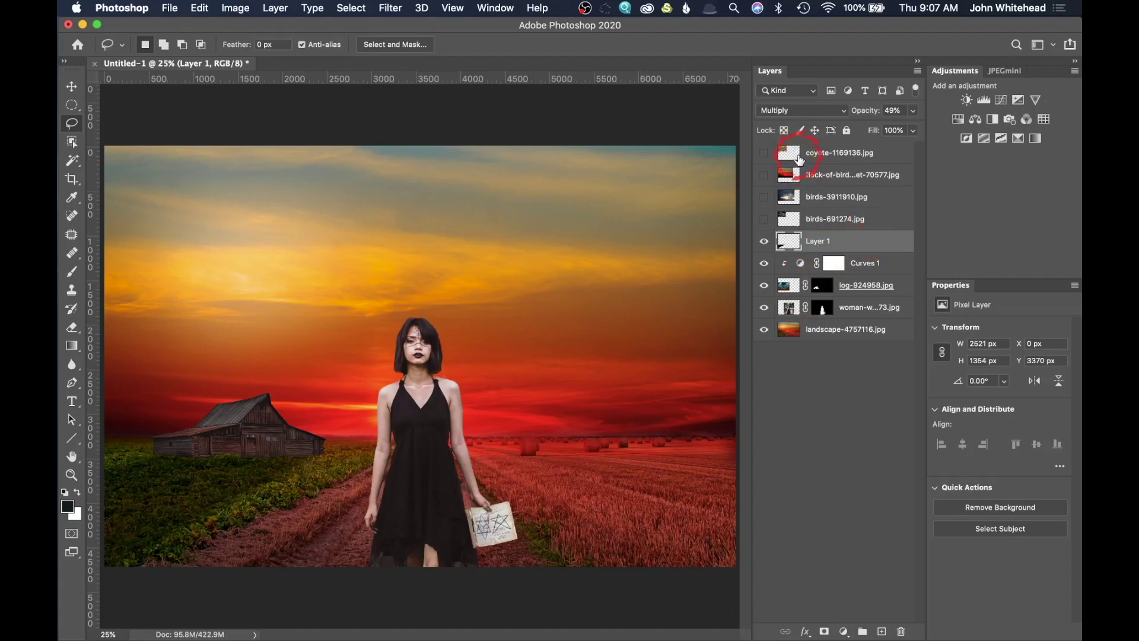
- Show the coyote-1169136.jpg layer and move it directly above the barn's shadow layer, beneath the bird images
{"action": "left_click", "coordinate": [764, 153]}
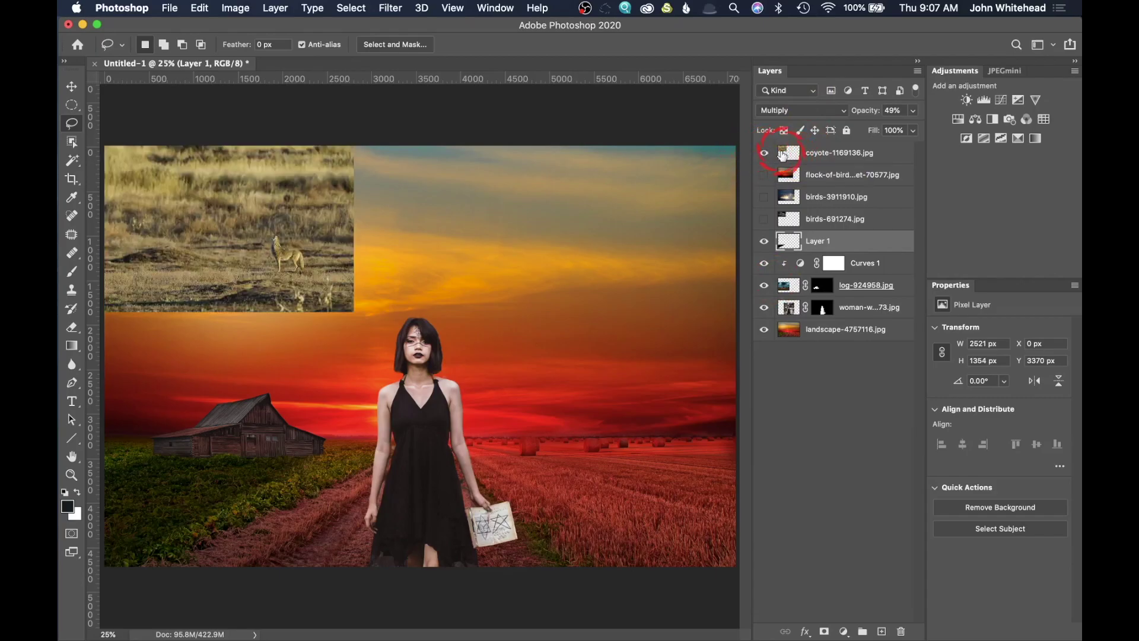
{"action": "left_click_drag", "start_coordinate": [785, 156], "coordinate": [814, 229]}
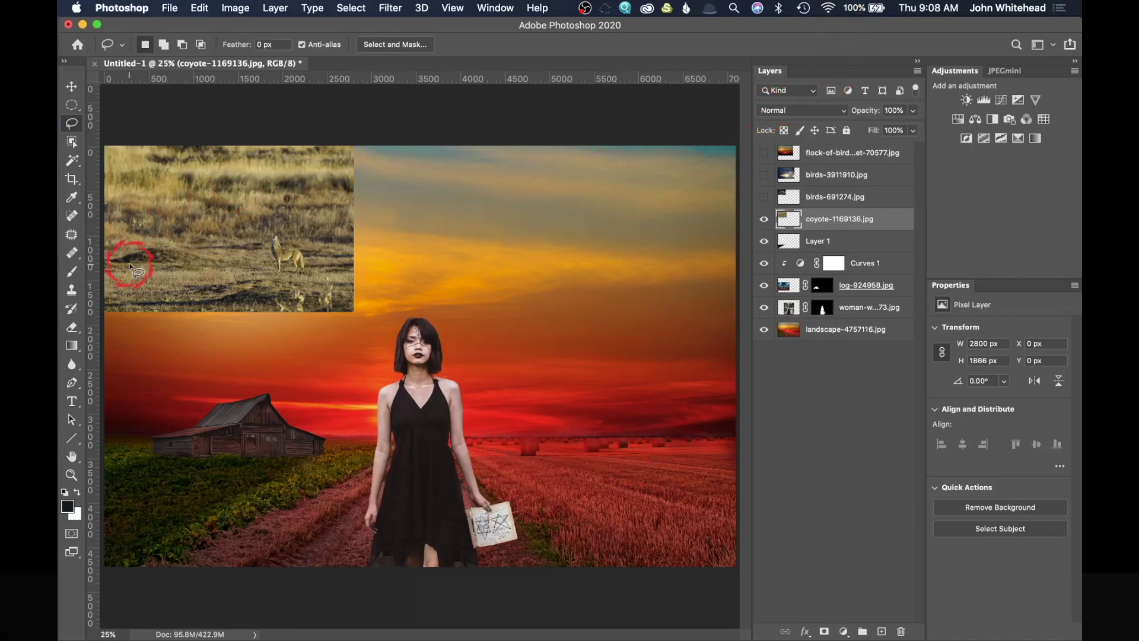
- Select the howling coyote by outlining it with the Object Selection tool in Lasso mode
{"action": "key", "text": "super+plus"}
{"action": "key", "text": "super+plus"}
{"action": "key", "text": "super+plus"}
{"action": "key", "text": "super+plus"}
{"action": "left_click_drag", "start_coordinate": [125, 261], "coordinate": [406, 534]}
{"action": "left_click_drag", "start_coordinate": [288, 323], "coordinate": [593, 489]}
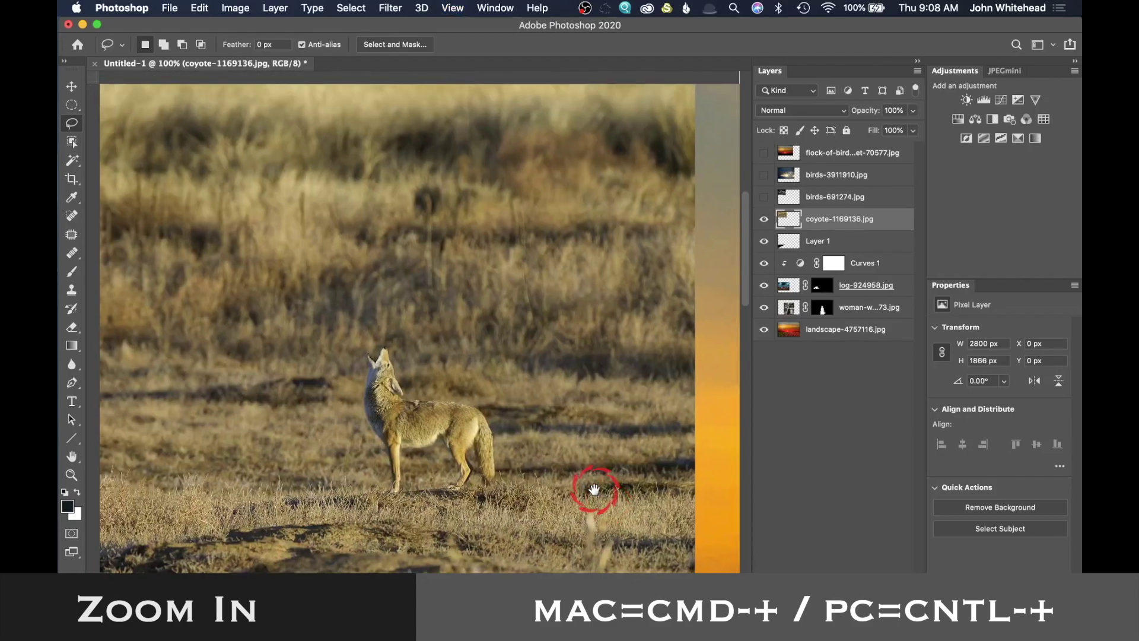
{"action": "key", "text": "super+r"}
{"action": "left_click", "coordinate": [71, 142]}
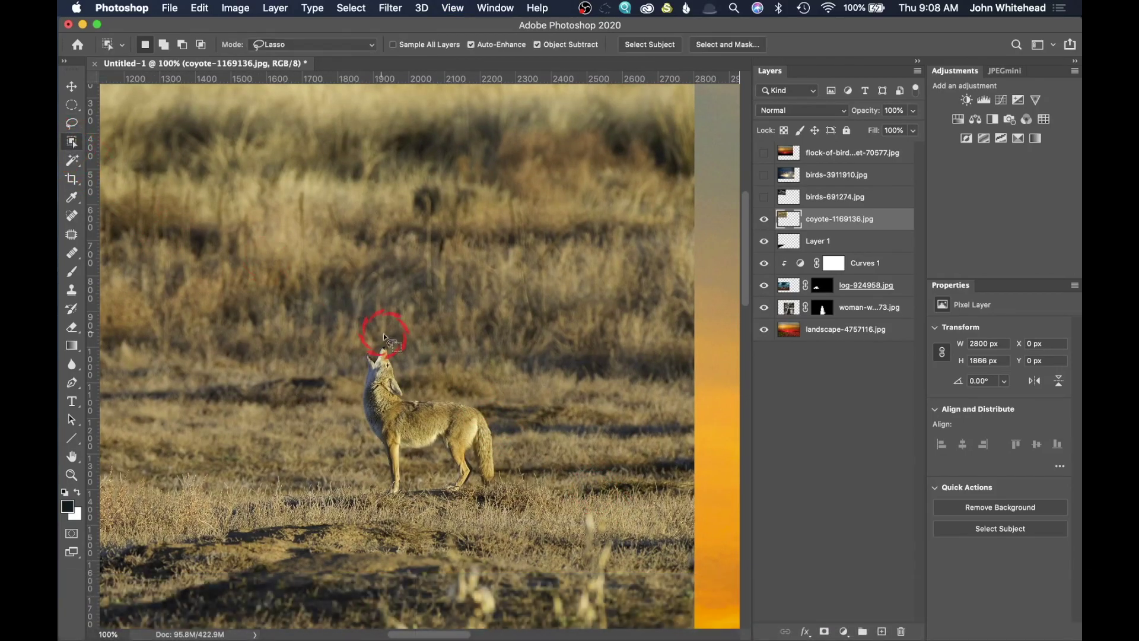
{"action": "mouse_move", "coordinate": [372, 348]}
{"action": "left_mouse_down"}
{"action": "mouse_move", "coordinate": [354, 426]}
{"action": "mouse_move", "coordinate": [391, 510]}
{"action": "mouse_move", "coordinate": [405, 509]}
{"action": "mouse_move", "coordinate": [419, 473]}
{"action": "mouse_move", "coordinate": [436, 465]}
{"action": "mouse_move", "coordinate": [438, 497]}
{"action": "mouse_move", "coordinate": [495, 493]}
{"action": "mouse_move", "coordinate": [505, 463]}
{"action": "mouse_move", "coordinate": [491, 408]}
{"action": "mouse_move", "coordinate": [380, 346]}
{"action": "left_mouse_up"}
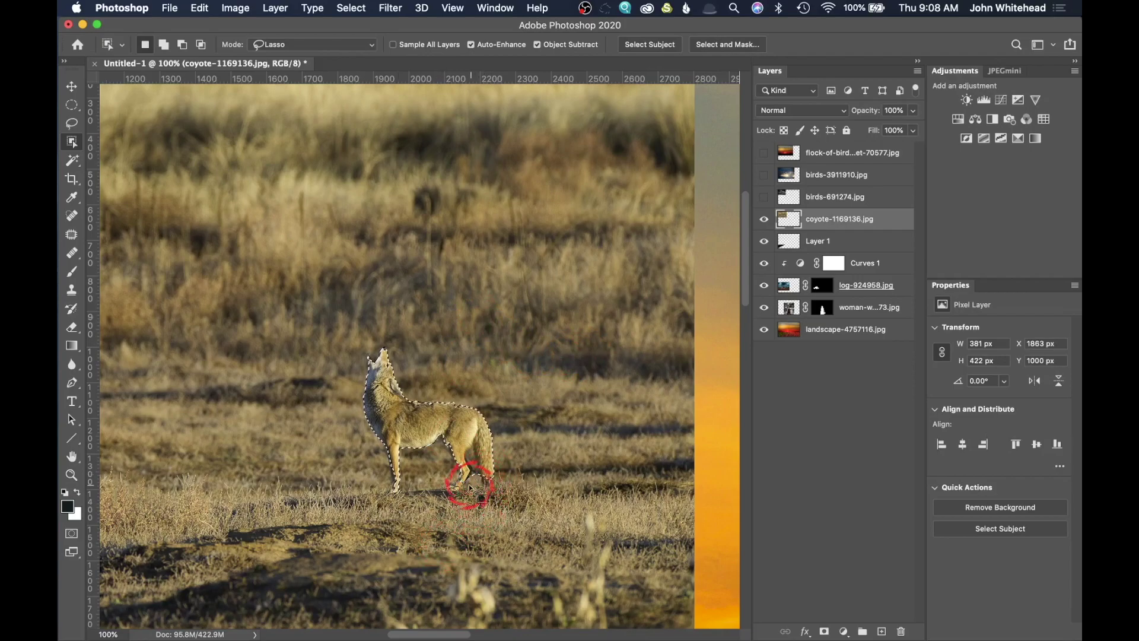
- Add the coyote's missing hind foot to the selection and mask the coyote layer to it
{"action": "key", "text": "shift"}
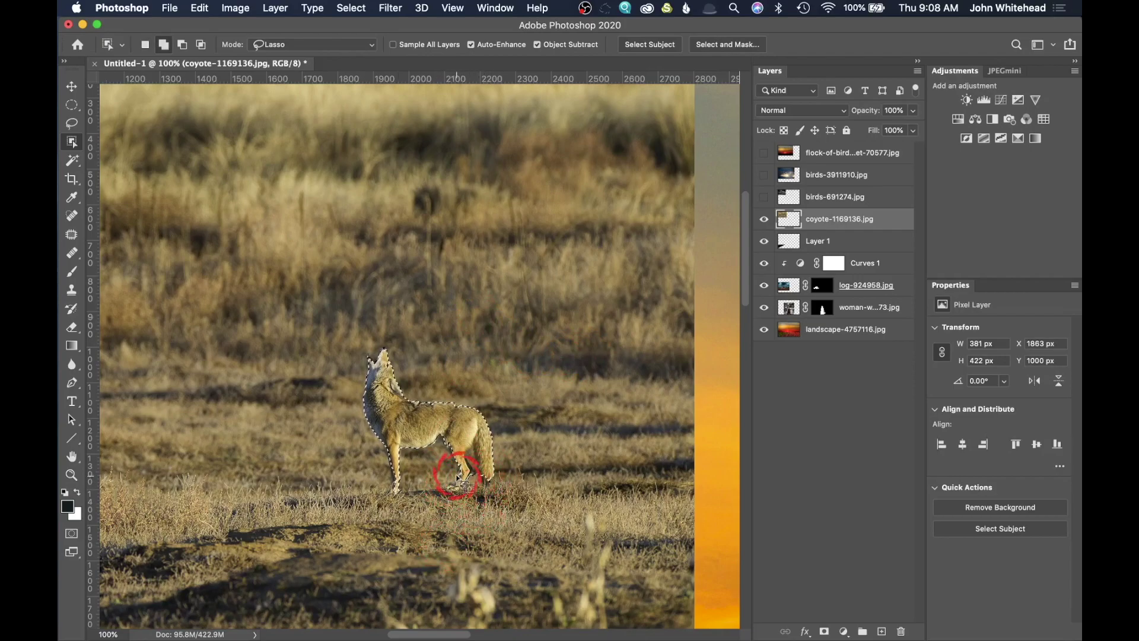
{"action": "mouse_move", "coordinate": [461, 474]}
{"action": "left_mouse_down"}
{"action": "mouse_move", "coordinate": [457, 494]}
{"action": "mouse_move", "coordinate": [463, 481]}
{"action": "left_mouse_up"}
{"action": "left_click_drag", "start_coordinate": [547, 480], "coordinate": [552, 481]}
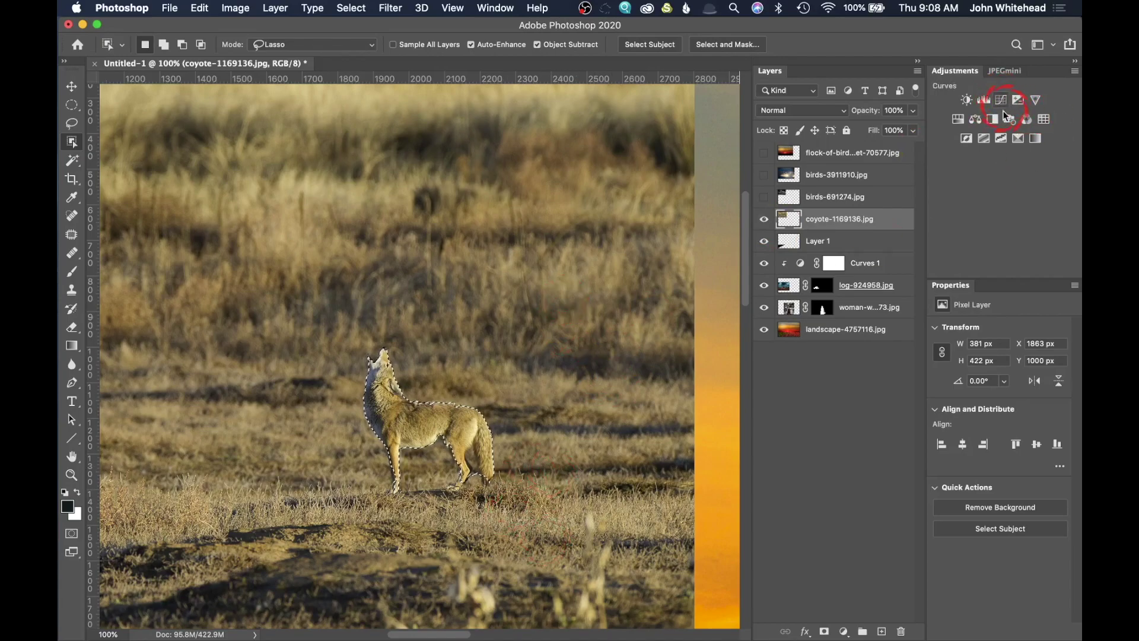
{"action": "left_click", "coordinate": [824, 631]}
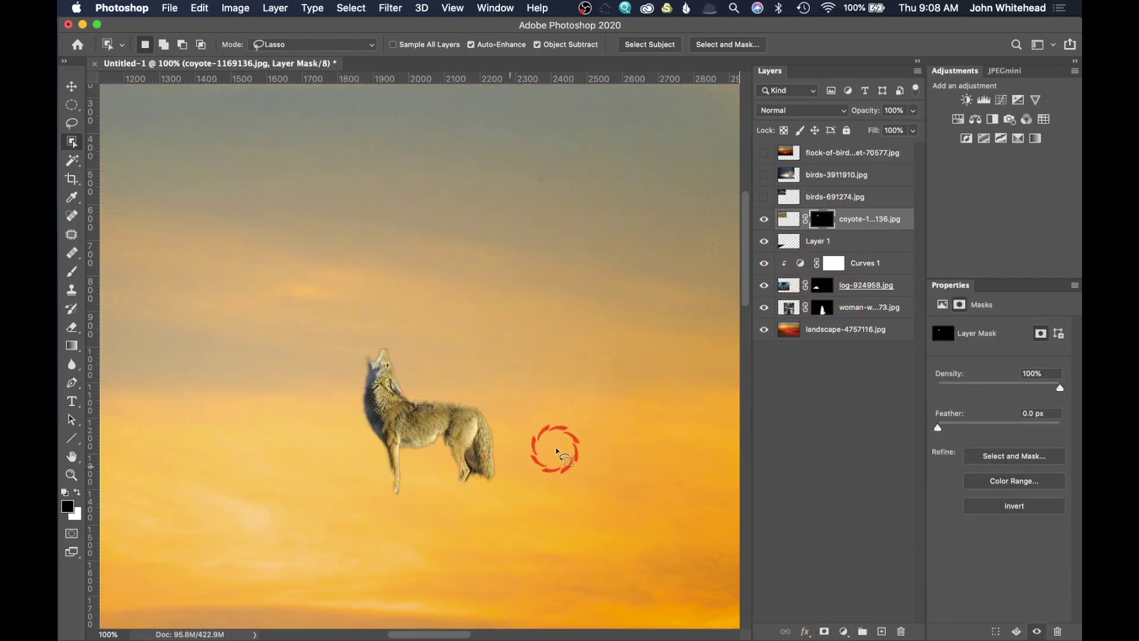
- Try refining the coyote mask's fur edges in Select and Mask with a 30 px Refine Edge brush, and cancel
{"action": "key", "text": "super+equal"}
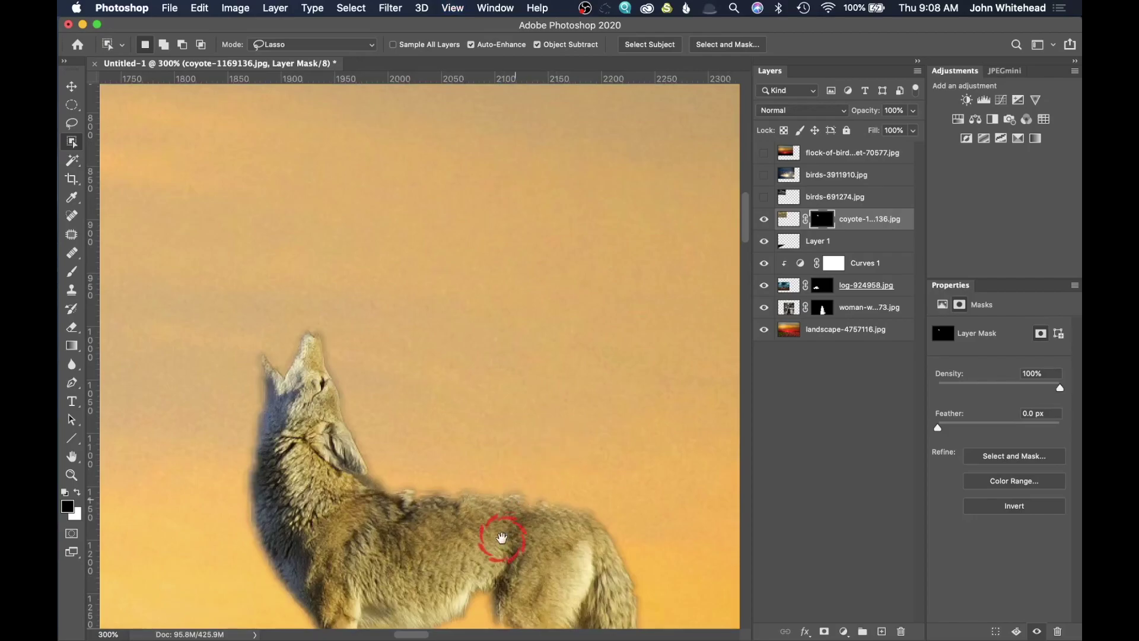
{"action": "key", "text": "super+equal"}
{"action": "left_click_drag", "start_coordinate": [504, 539], "coordinate": [465, 287]}
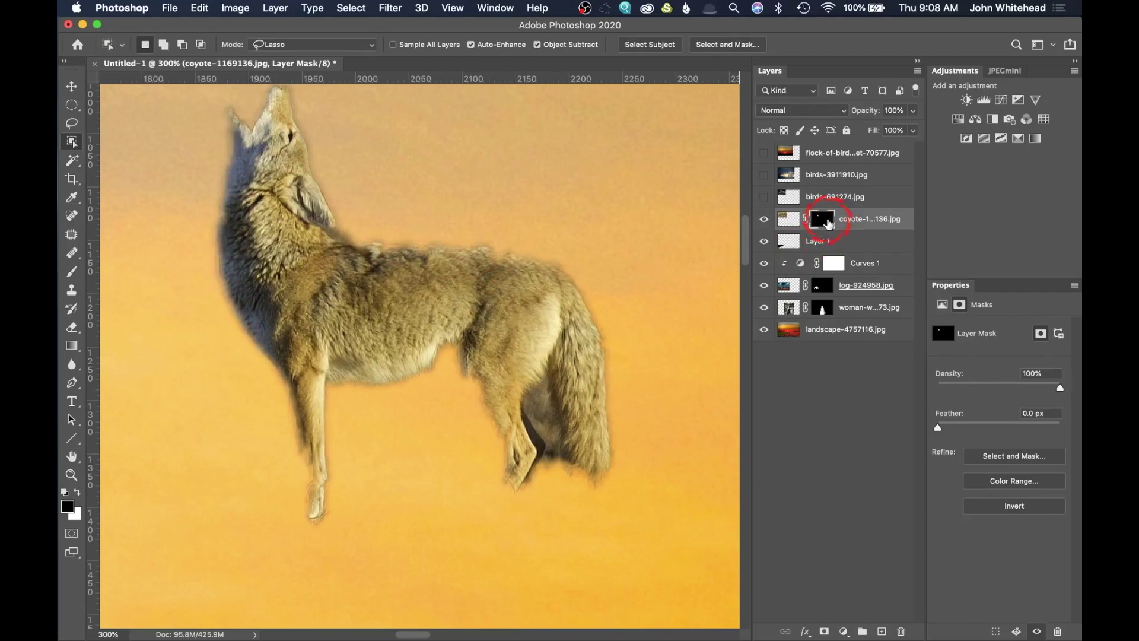
{"action": "left_click", "coordinate": [356, 7]}
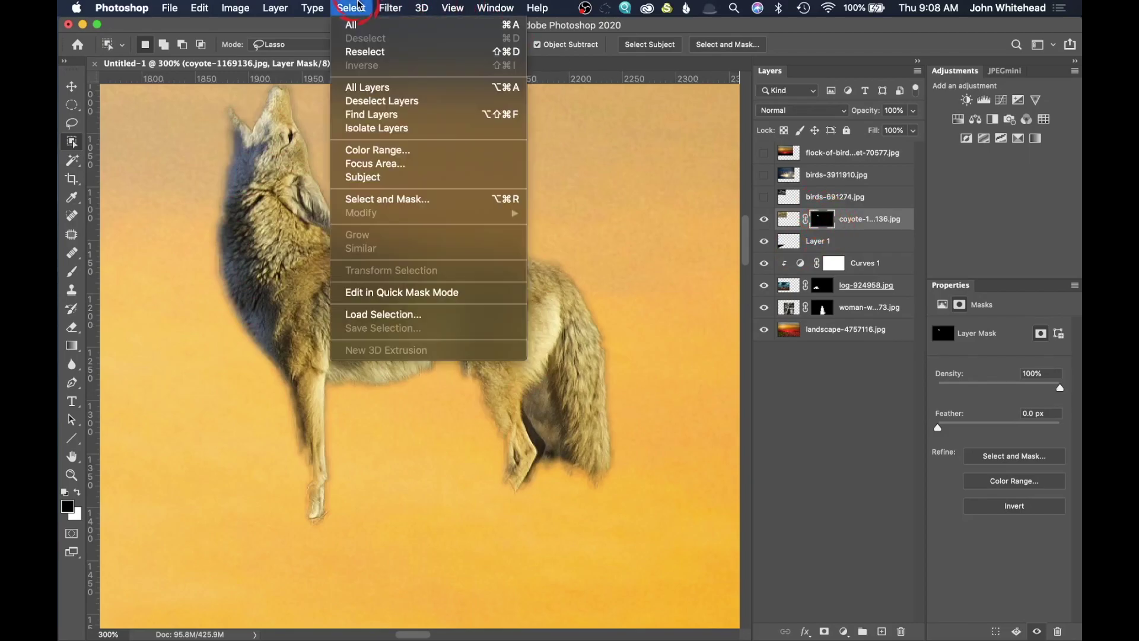
{"action": "left_click", "coordinate": [403, 198]}
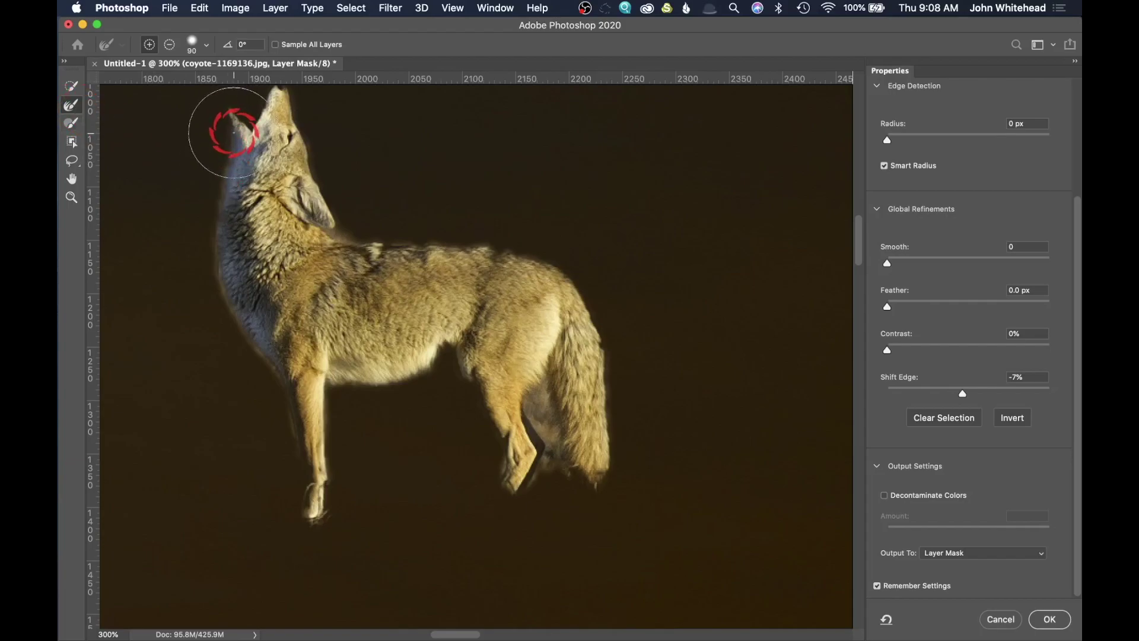
{"action": "key", "text": "bracketleft"}
{"action": "key", "text": "bracketleft"}
{"action": "key", "text": "bracketleft"}
{"action": "key", "text": "bracketleft"}
{"action": "key", "text": "bracketleft"}
{"action": "key", "text": "bracketleft"}
{"action": "mouse_move", "coordinate": [302, 129]}
{"action": "left_mouse_down"}
{"action": "mouse_move", "coordinate": [292, 104]}
{"action": "mouse_move", "coordinate": [345, 229]}
{"action": "mouse_move", "coordinate": [485, 250]}
{"action": "mouse_move", "coordinate": [562, 277]}
{"action": "mouse_move", "coordinate": [614, 347]}
{"action": "left_mouse_up"}
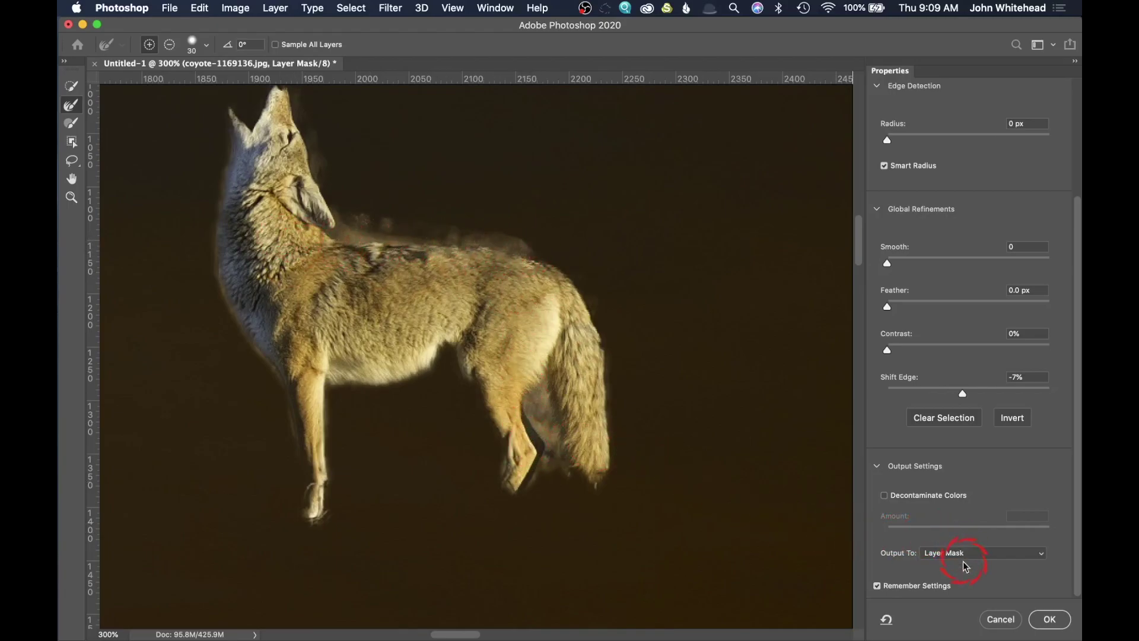
{"action": "left_click", "coordinate": [1008, 620]}
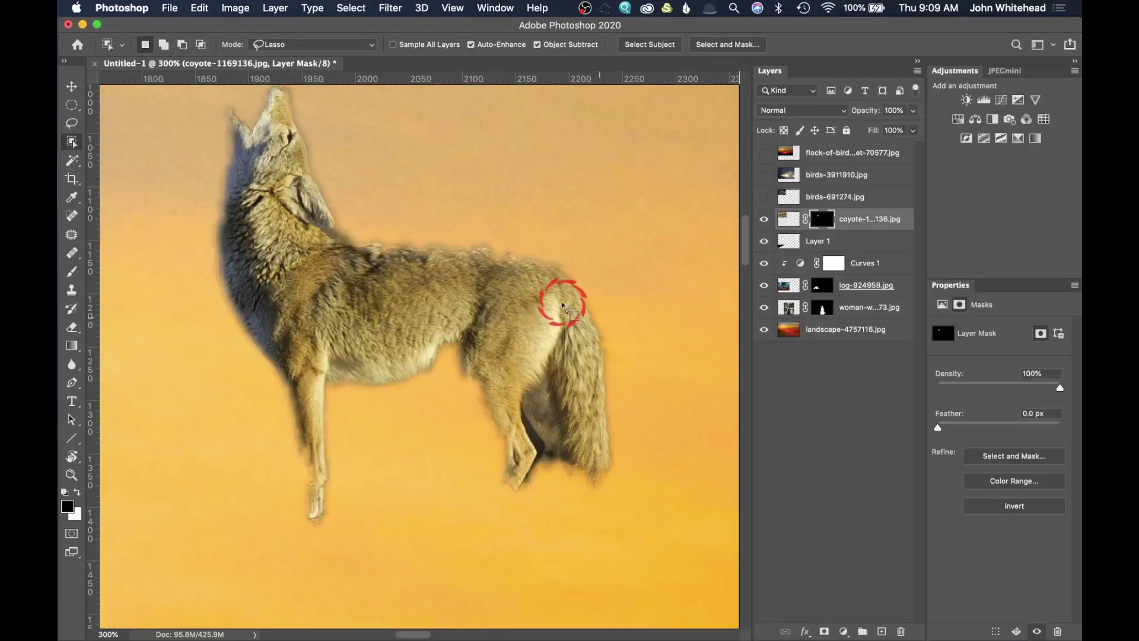
- Clean up the coyote's mask with the Brush, restoring missing parts of its muzzle and body in white and trimming excess in black
{"action": "left_click", "coordinate": [71, 271]}
{"action": "key", "text": "x"}
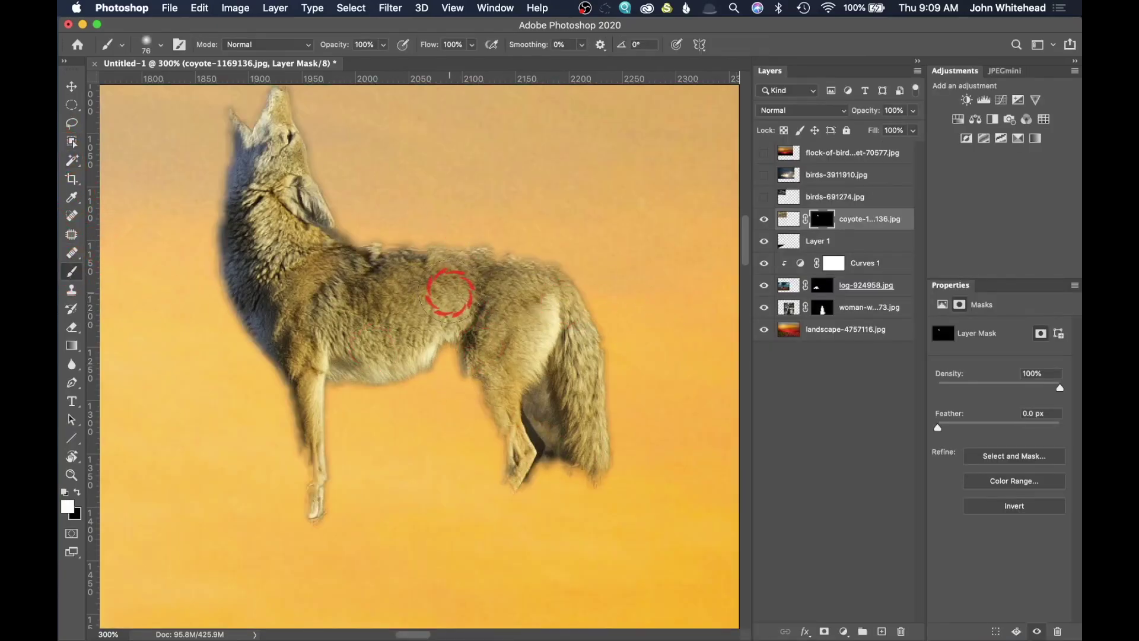
{"action": "mouse_move", "coordinate": [451, 288]}
{"action": "left_mouse_down"}
{"action": "mouse_move", "coordinate": [401, 292]}
{"action": "mouse_move", "coordinate": [399, 399]}
{"action": "mouse_move", "coordinate": [395, 380]}
{"action": "left_mouse_up"}
{"action": "mouse_move", "coordinate": [368, 260]}
{"action": "left_mouse_down"}
{"action": "mouse_move", "coordinate": [425, 263]}
{"action": "mouse_move", "coordinate": [552, 285]}
{"action": "mouse_move", "coordinate": [549, 367]}
{"action": "mouse_move", "coordinate": [487, 339]}
{"action": "mouse_move", "coordinate": [507, 400]}
{"action": "mouse_move", "coordinate": [495, 384]}
{"action": "mouse_move", "coordinate": [539, 437]}
{"action": "mouse_move", "coordinate": [511, 442]}
{"action": "mouse_move", "coordinate": [532, 470]}
{"action": "mouse_move", "coordinate": [512, 469]}
{"action": "mouse_move", "coordinate": [478, 519]}
{"action": "mouse_move", "coordinate": [501, 485]}
{"action": "mouse_move", "coordinate": [489, 488]}
{"action": "mouse_move", "coordinate": [522, 465]}
{"action": "mouse_move", "coordinate": [491, 509]}
{"action": "mouse_move", "coordinate": [501, 513]}
{"action": "mouse_move", "coordinate": [488, 513]}
{"action": "mouse_move", "coordinate": [515, 524]}
{"action": "mouse_move", "coordinate": [538, 475]}
{"action": "mouse_move", "coordinate": [527, 490]}
{"action": "mouse_move", "coordinate": [529, 465]}
{"action": "mouse_move", "coordinate": [535, 478]}
{"action": "mouse_move", "coordinate": [501, 523]}
{"action": "mouse_move", "coordinate": [450, 493]}
{"action": "mouse_move", "coordinate": [490, 465]}
{"action": "mouse_move", "coordinate": [481, 493]}
{"action": "mouse_move", "coordinate": [305, 491]}
{"action": "mouse_move", "coordinate": [302, 422]}
{"action": "mouse_move", "coordinate": [315, 515]}
{"action": "mouse_move", "coordinate": [315, 468]}
{"action": "mouse_move", "coordinate": [420, 325]}
{"action": "mouse_move", "coordinate": [446, 336]}
{"action": "mouse_move", "coordinate": [630, 318]}
{"action": "mouse_move", "coordinate": [471, 297]}
{"action": "mouse_move", "coordinate": [542, 339]}
{"action": "mouse_move", "coordinate": [216, 115]}
{"action": "mouse_move", "coordinate": [318, 158]}
{"action": "mouse_move", "coordinate": [351, 356]}
{"action": "mouse_move", "coordinate": [310, 241]}
{"action": "mouse_move", "coordinate": [267, 300]}
{"action": "mouse_move", "coordinate": [255, 268]}
{"action": "mouse_move", "coordinate": [280, 276]}
{"action": "mouse_move", "coordinate": [237, 261]}
{"action": "left_mouse_up"}
{"action": "key", "text": "x"}
{"action": "key", "text": "x"}
{"action": "key", "text": "x"}
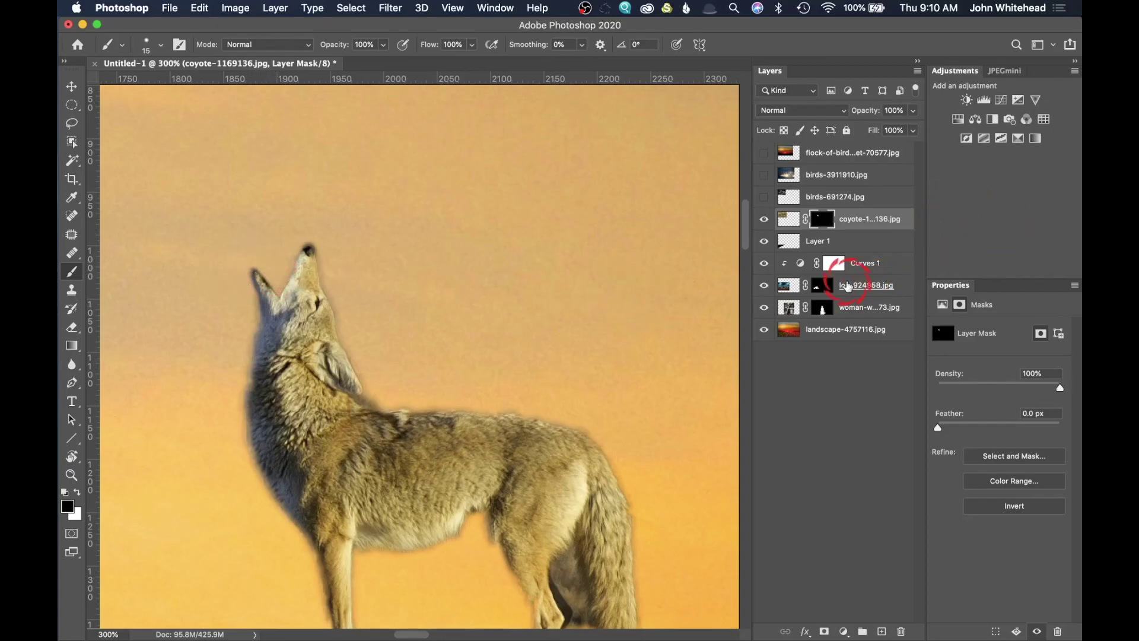
- View the whole composition to check the masked coyote's size and position against the barn and field
{"action": "key", "text": "super+minus"}
{"action": "key", "text": "super+minus"}
{"action": "key", "text": "super+minus"}
{"action": "key", "text": "super+minus"}
{"action": "key", "text": "super+minus"}
{"action": "key", "text": "super+minus"}
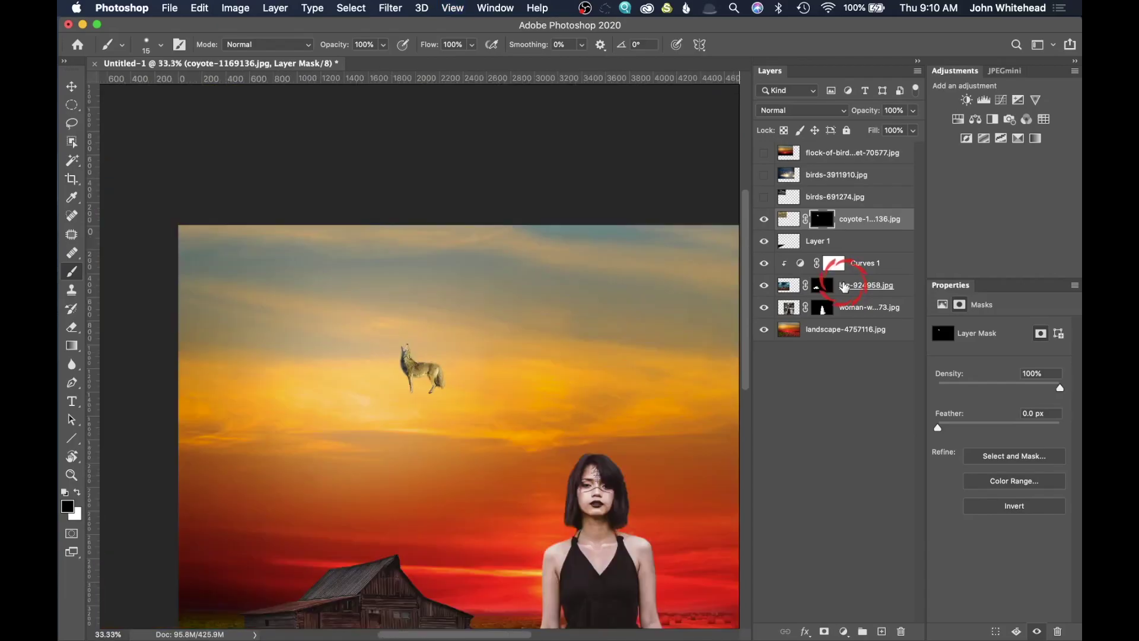
{"action": "key", "text": "super+minus"}
{"action": "key", "text": "super+plus"}
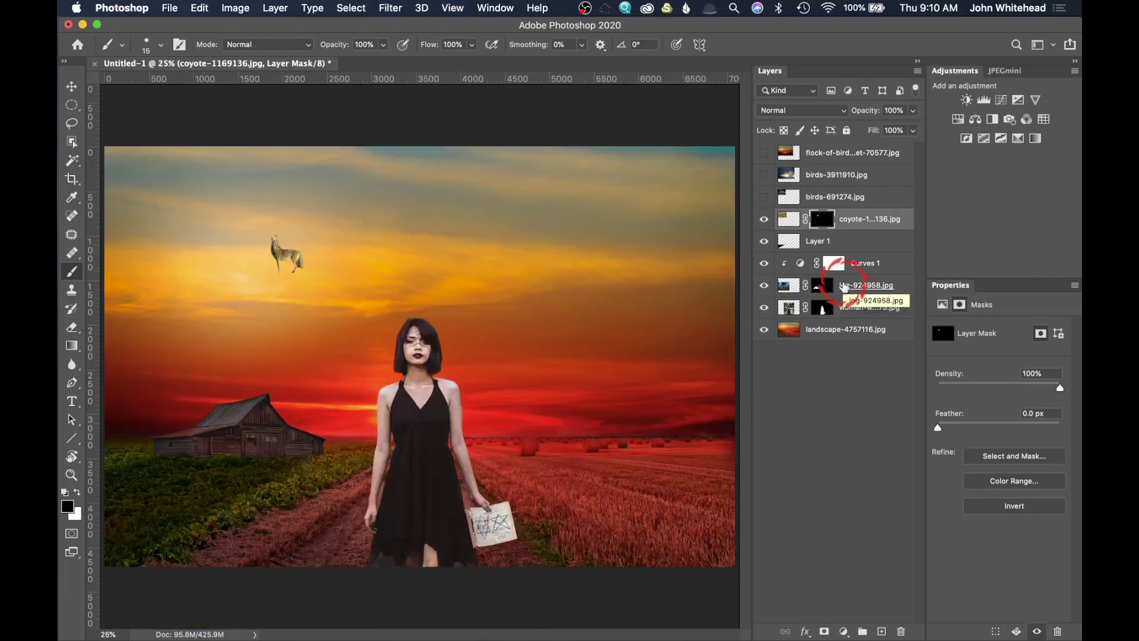
- Move the coyote out of the sky onto the red field beside the woman, just below the hay bales
{"action": "left_click", "coordinate": [71, 86]}
{"action": "left_click", "coordinate": [249, 178]}
{"action": "left_click_drag", "start_coordinate": [288, 255], "coordinate": [590, 457]}
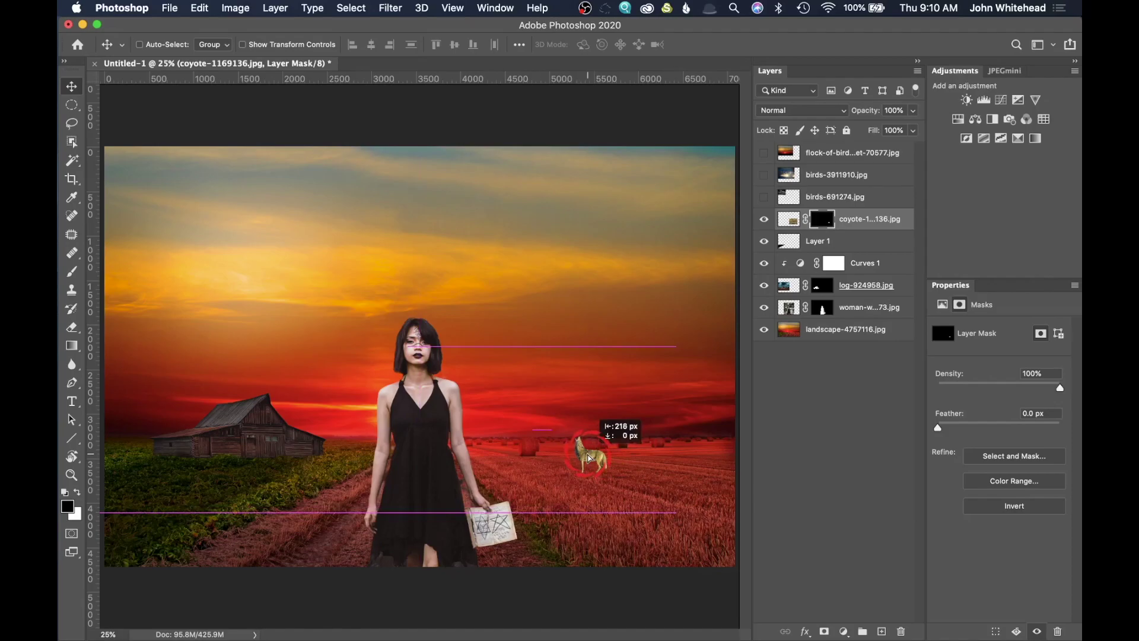
{"action": "left_click_drag", "start_coordinate": [589, 457], "coordinate": [594, 472]}
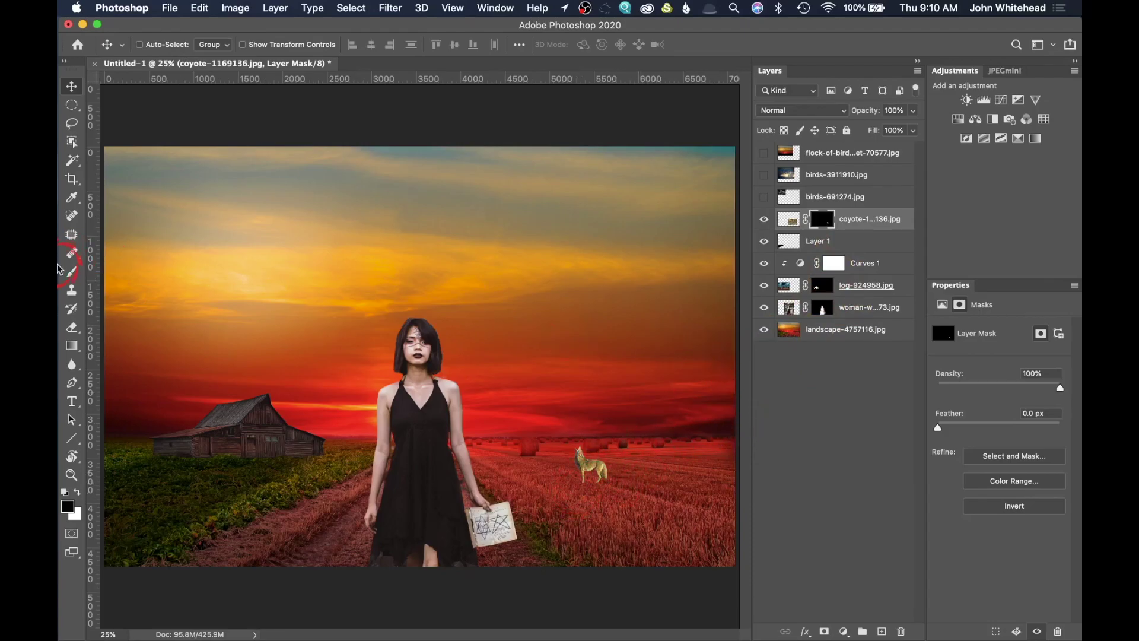
- Paint black on the coyote's mask with a soft 48 px brush to blend the bottoms of its feet into the grass
{"action": "left_click", "coordinate": [72, 471]}
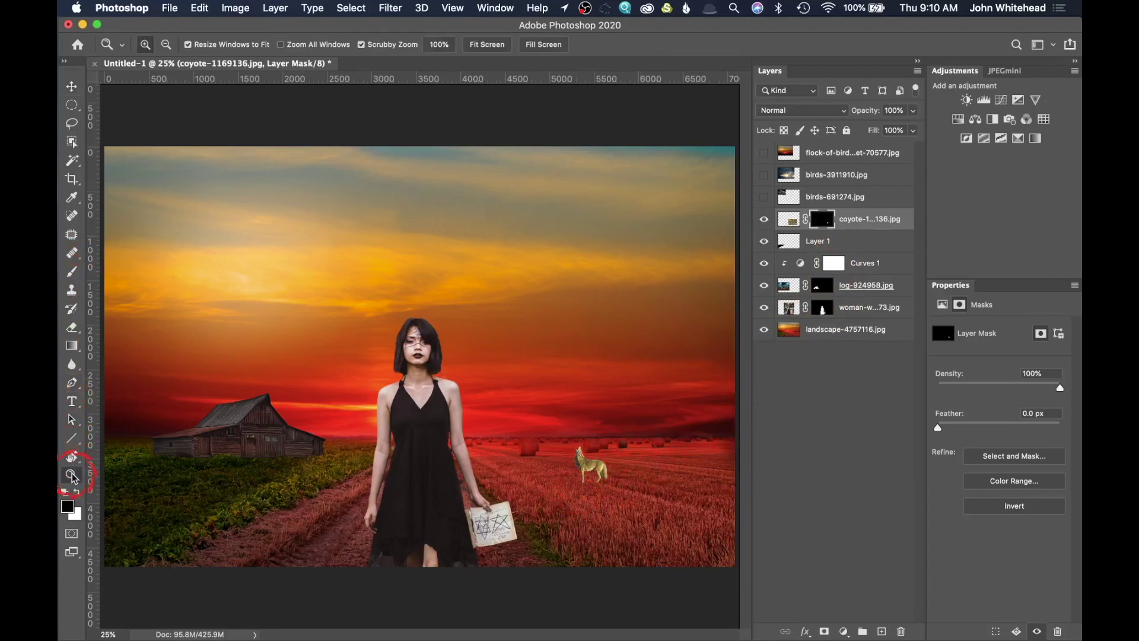
{"action": "left_click_drag", "start_coordinate": [570, 479], "coordinate": [501, 529]}
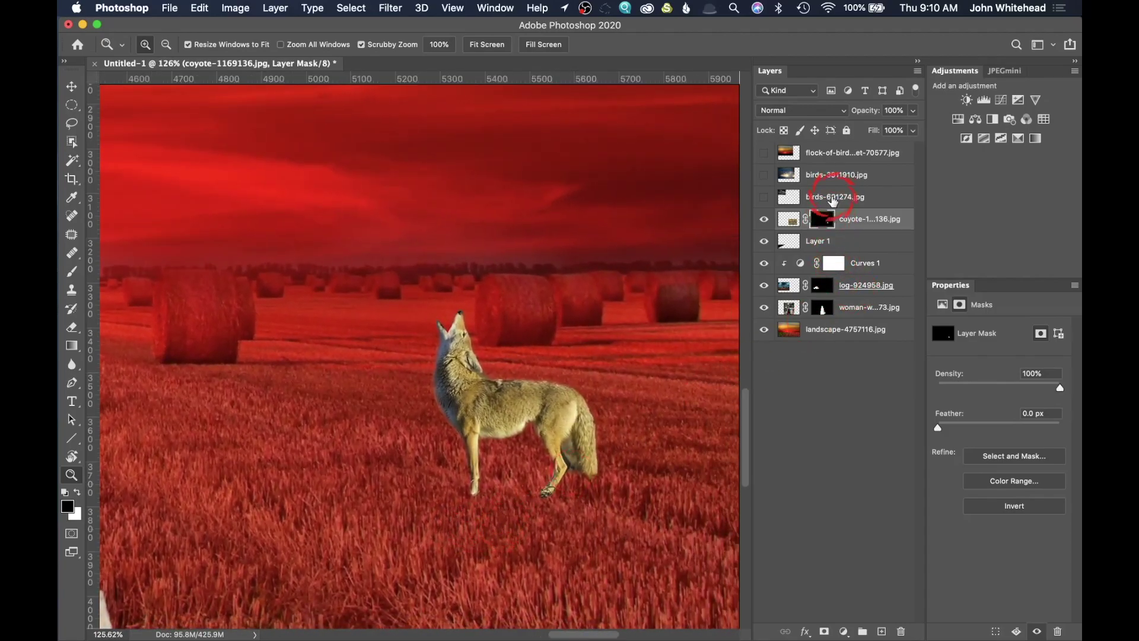
{"action": "left_click", "coordinate": [73, 277]}
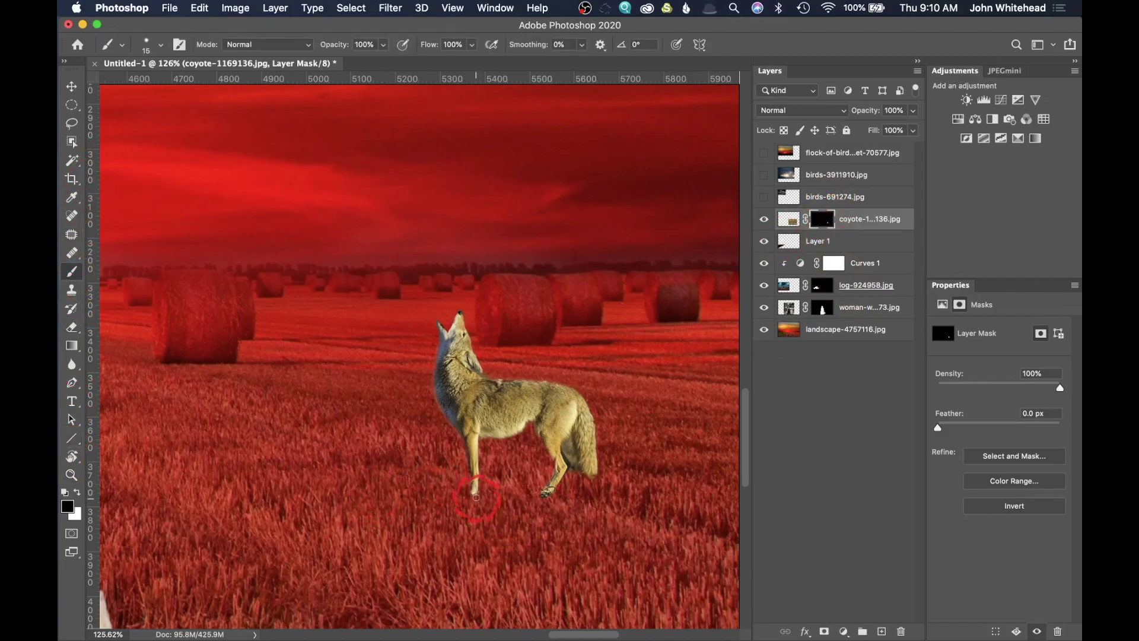
{"action": "left_click_drag", "start_coordinate": [473, 502], "coordinate": [488, 503]}
{"action": "left_click_drag", "start_coordinate": [532, 498], "coordinate": [605, 504]}
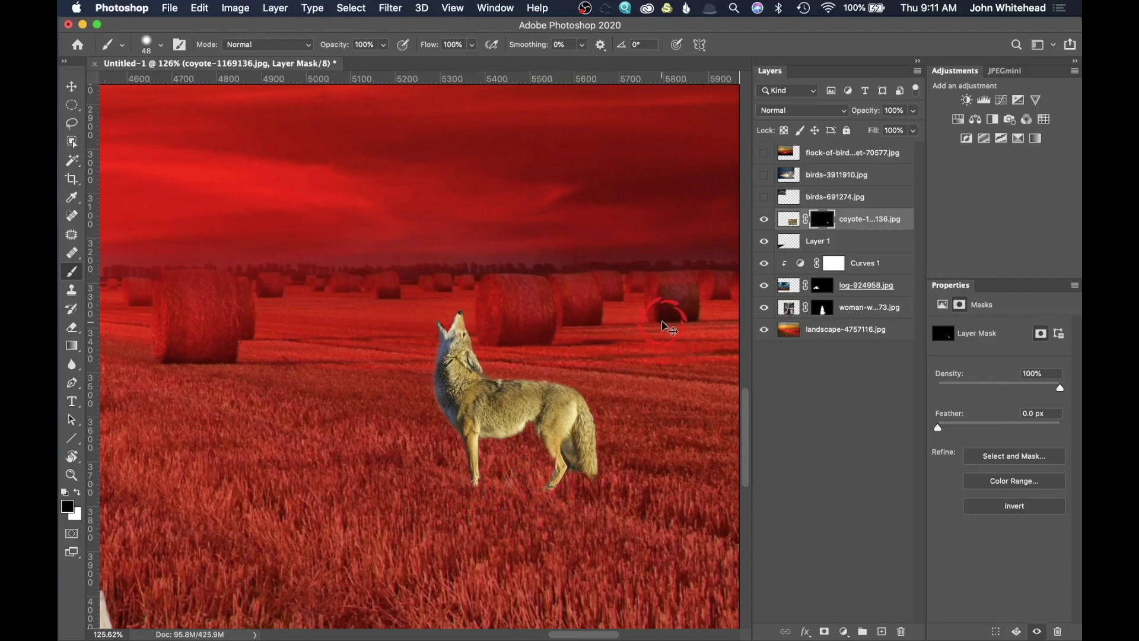
{"action": "key", "text": "super+0"}
{"action": "key", "text": "backslash"}
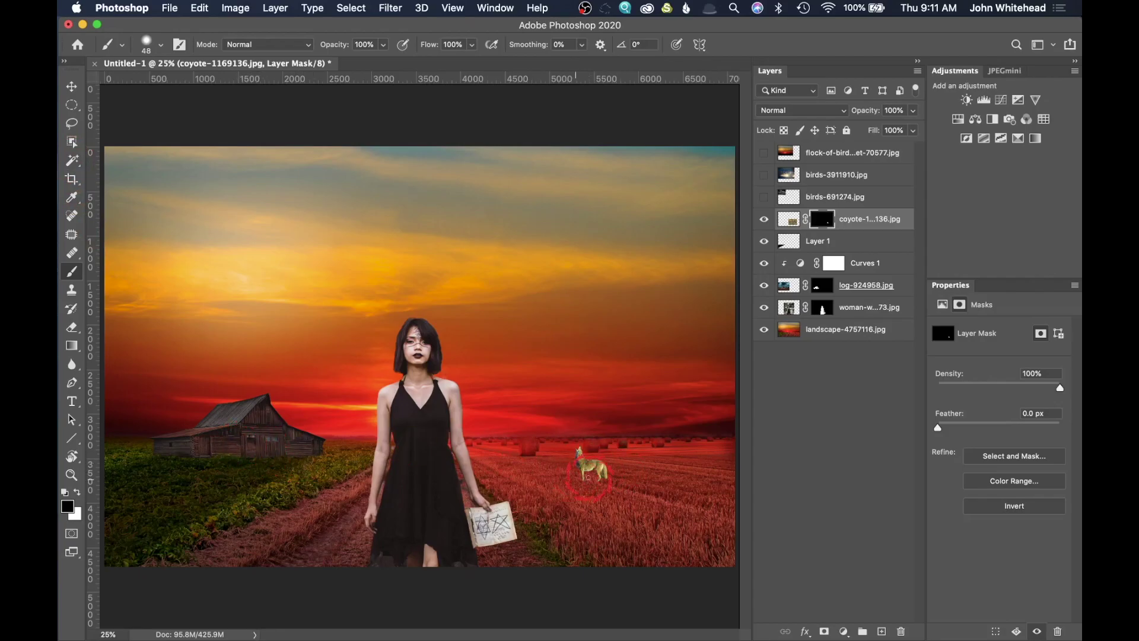
- Outline a small shadow shape below the coyote's feet with the Lasso and fill it with black on a new layer
{"action": "left_click", "coordinate": [72, 122]}
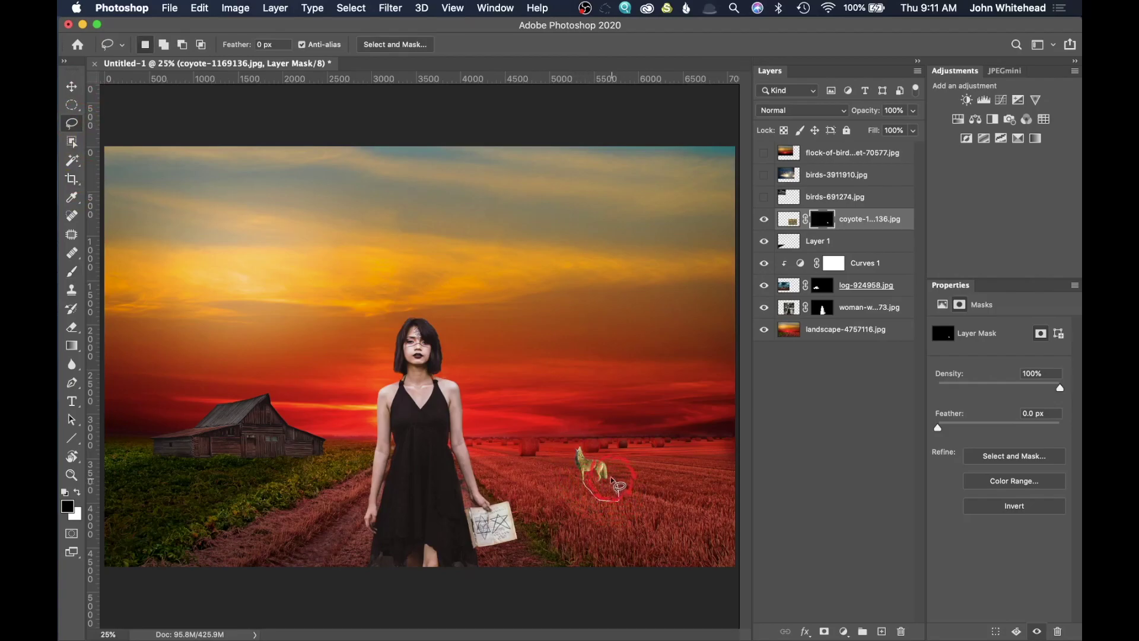
{"action": "left_click_drag", "start_coordinate": [580, 475], "coordinate": [583, 477]}
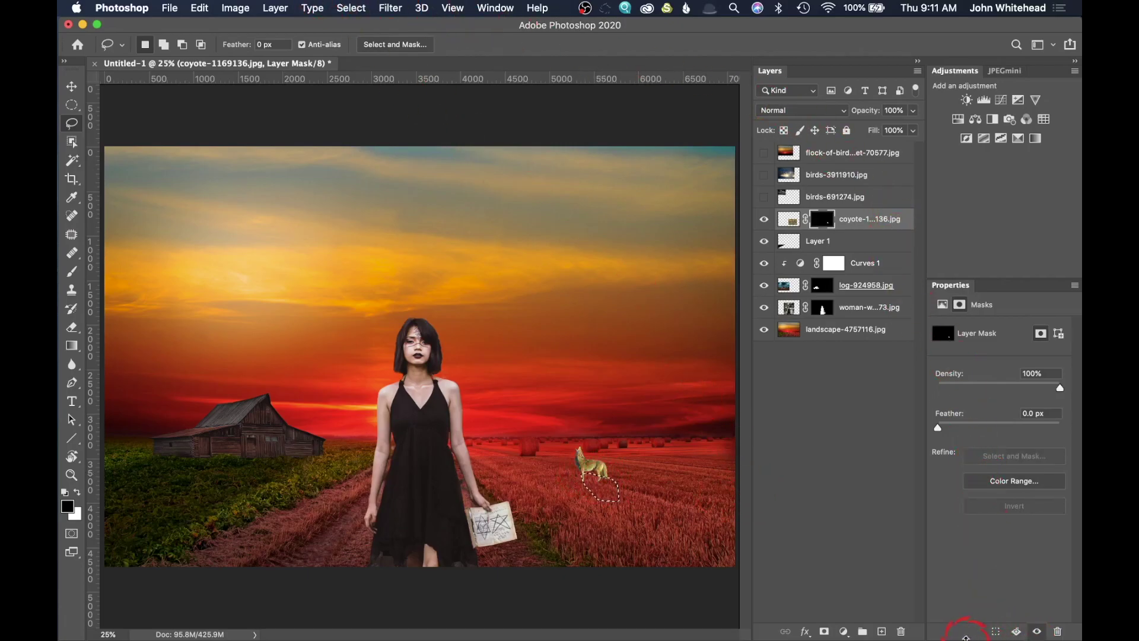
{"action": "left_click", "coordinate": [882, 632]}
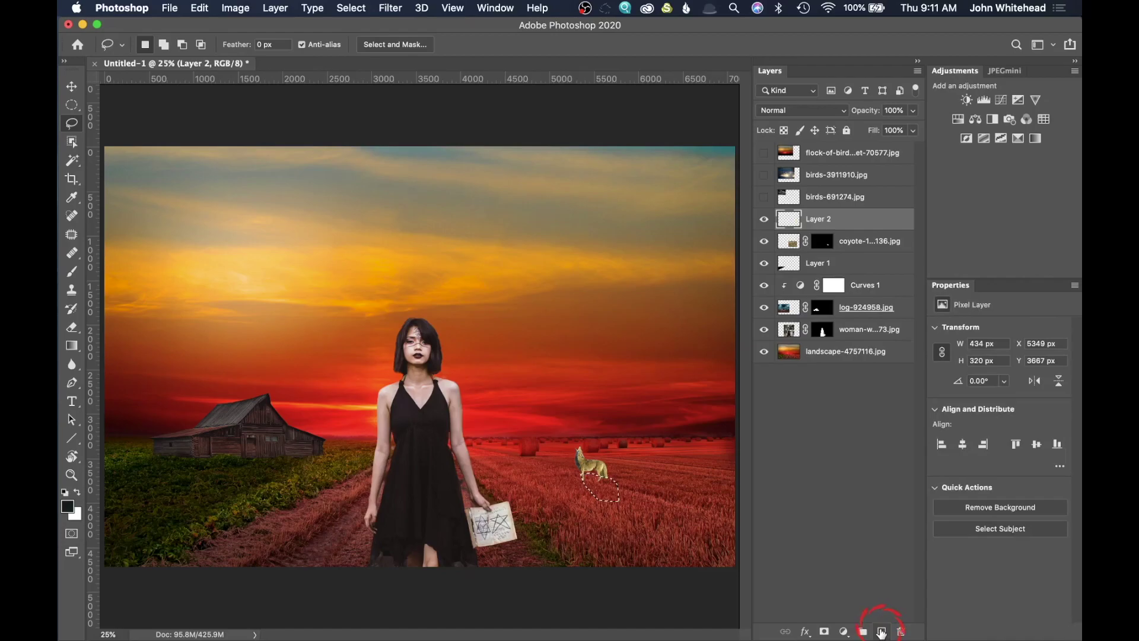
{"action": "key", "text": "shift+BackSpace"}
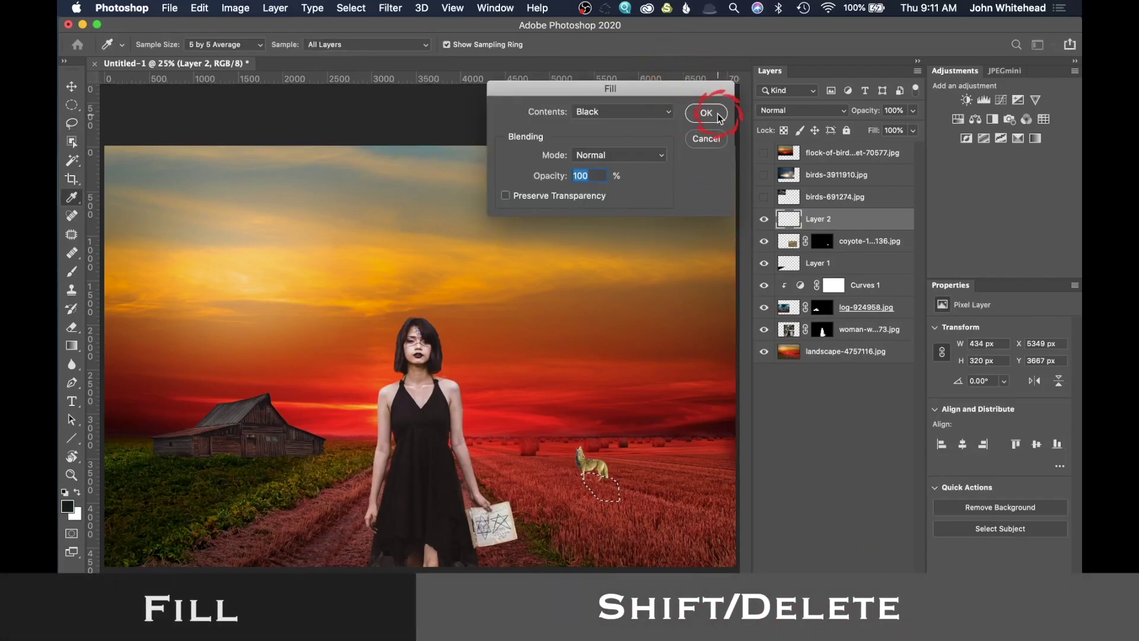
{"action": "left_click", "coordinate": [706, 112]}
- Set the coyote's shadow layer to Multiply at 53% opacity and blur it by reapplying the last filter
{"action": "left_click", "coordinate": [792, 112]}
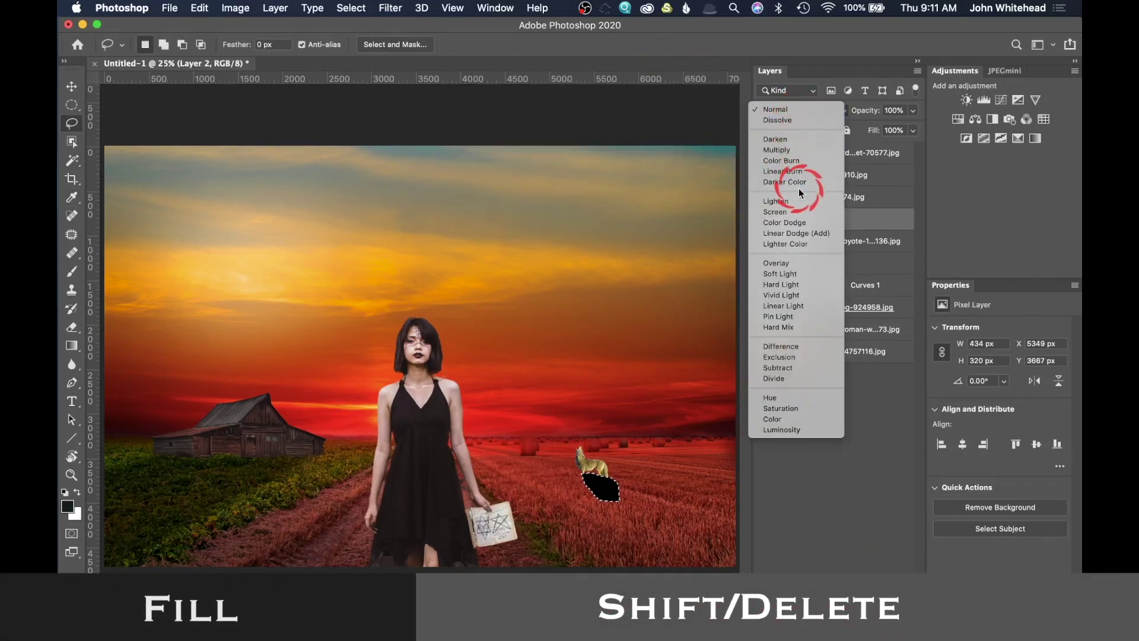
{"action": "left_click", "coordinate": [789, 150]}
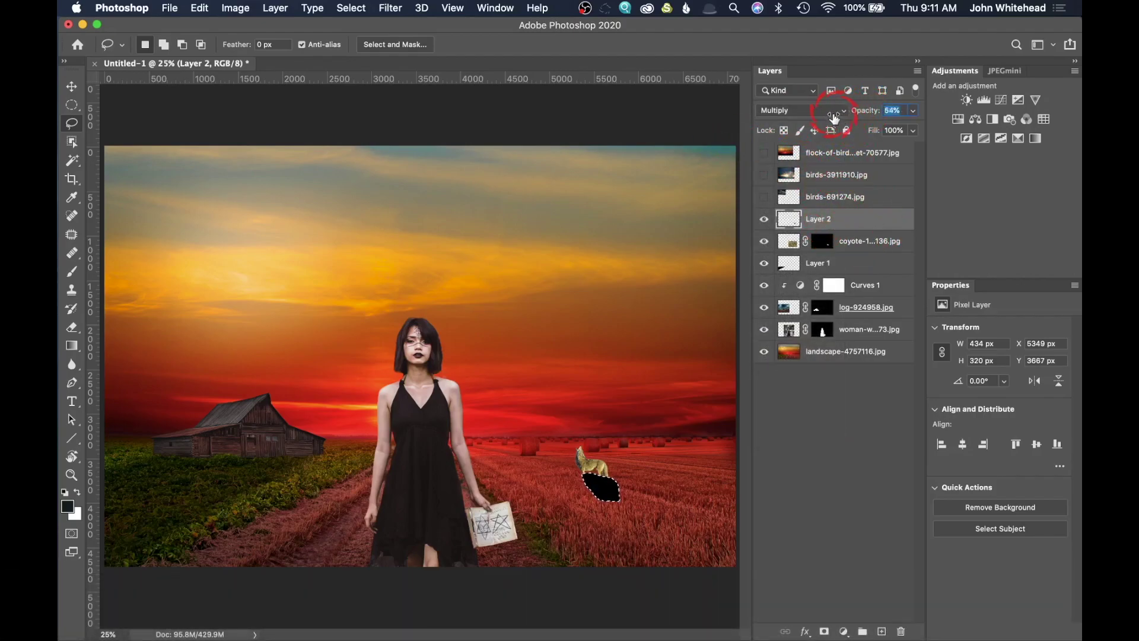
{"action": "left_click", "coordinate": [531, 287]}
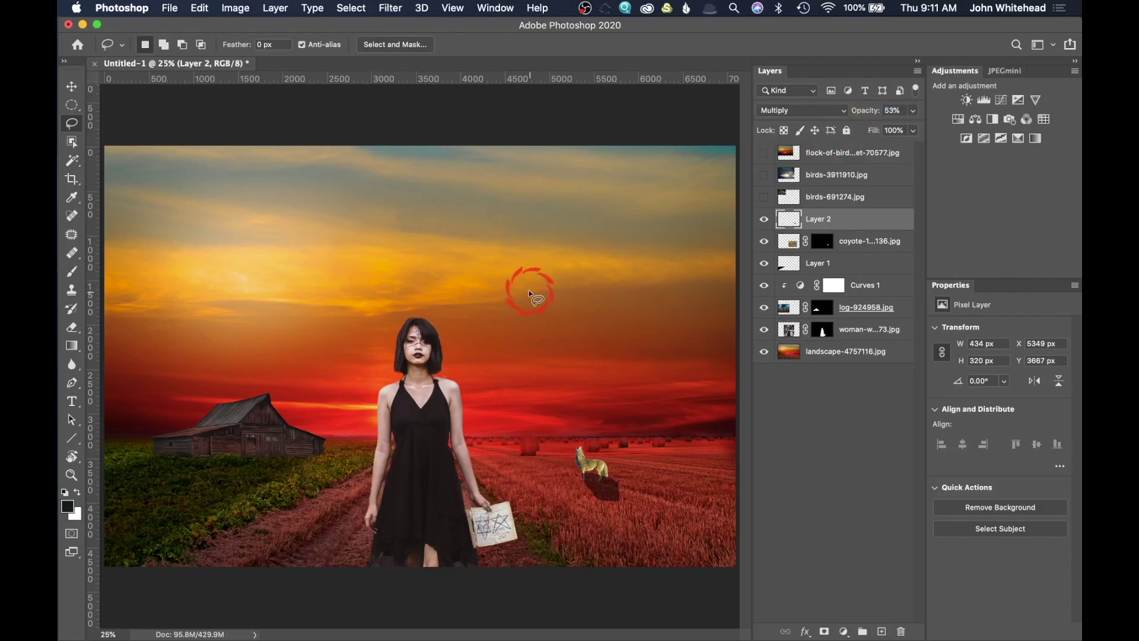
{"action": "left_click", "coordinate": [385, 7]}
{"action": "left_click", "coordinate": [402, 27]}
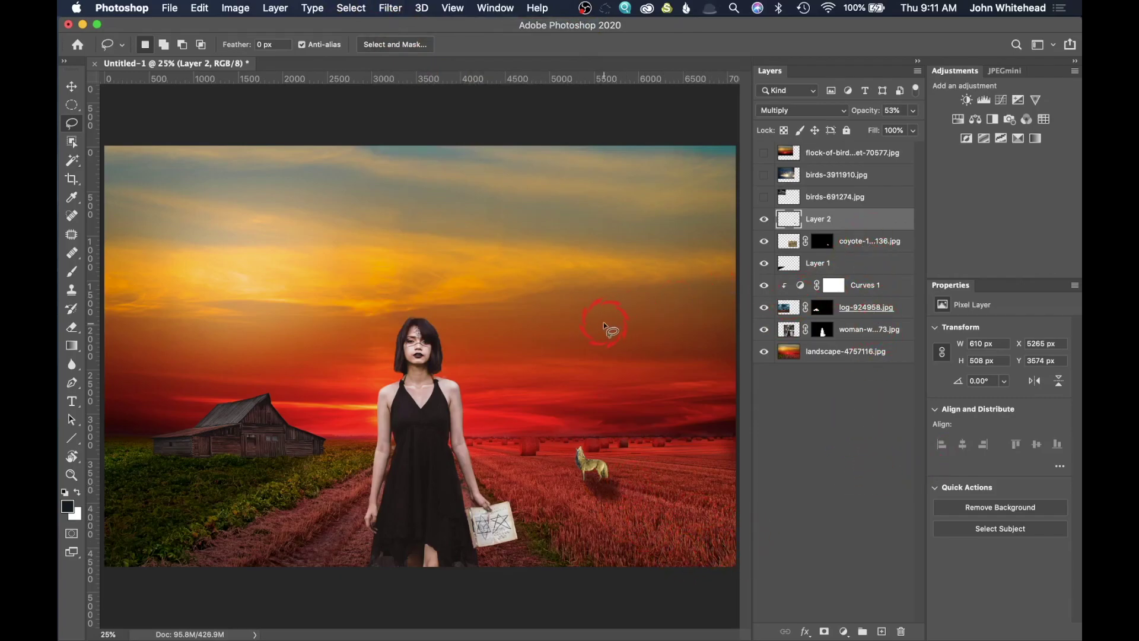
- Add a layer mask to the coyote's shadow, soften its edges with a 186 px black brush, and lower its opacity to 38%
{"action": "left_click", "coordinate": [74, 272]}
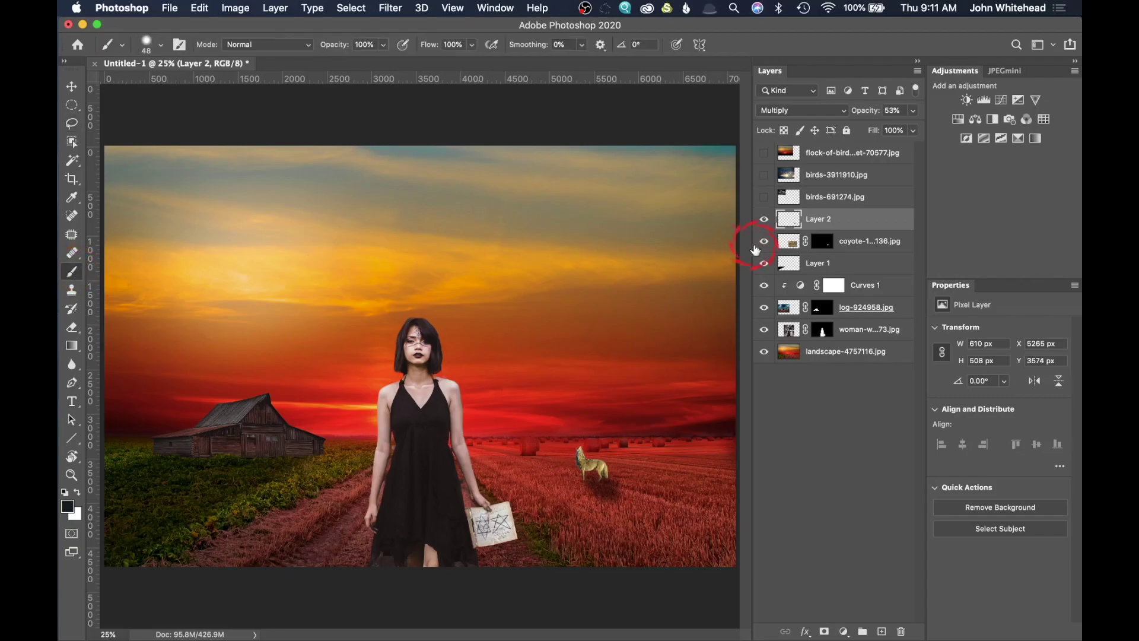
{"action": "left_click", "coordinate": [825, 632]}
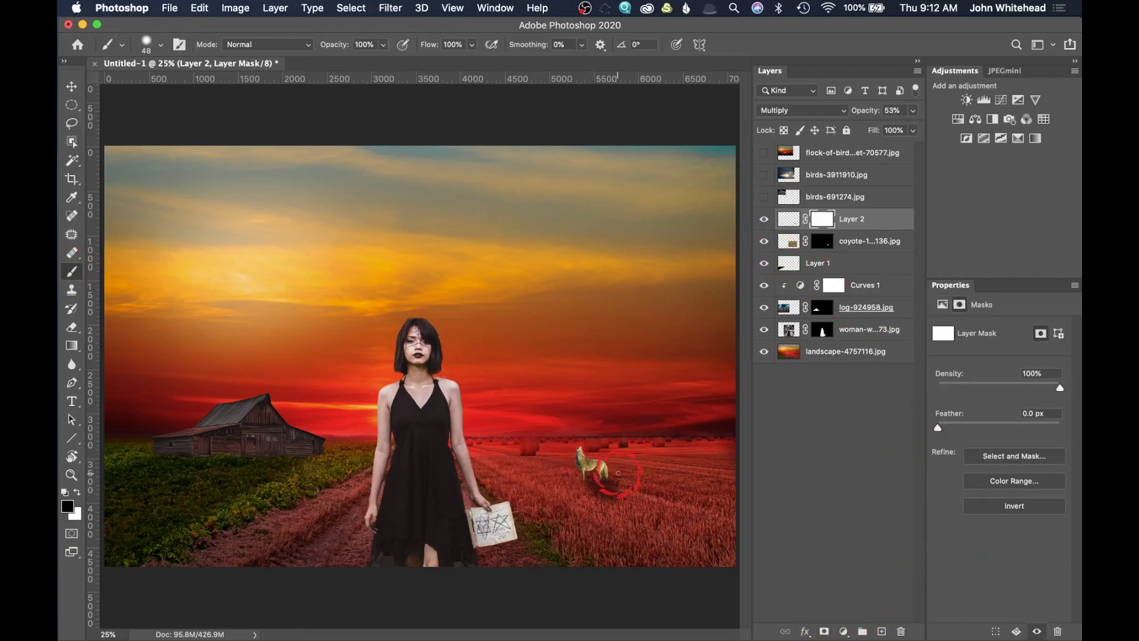
{"action": "left_click_drag", "start_coordinate": [634, 467], "coordinate": [646, 472]}
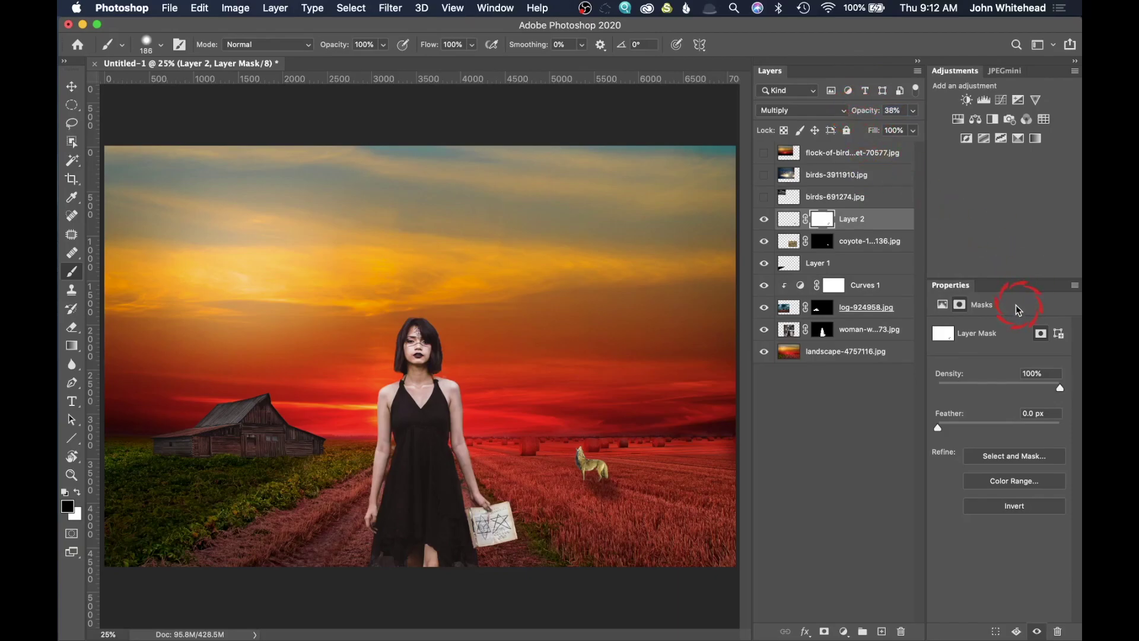
- Clip a Curves adjustment to the woman layer and darken her, setting the white point output to 159 and the black point output to 12
{"action": "left_click", "coordinate": [793, 263]}
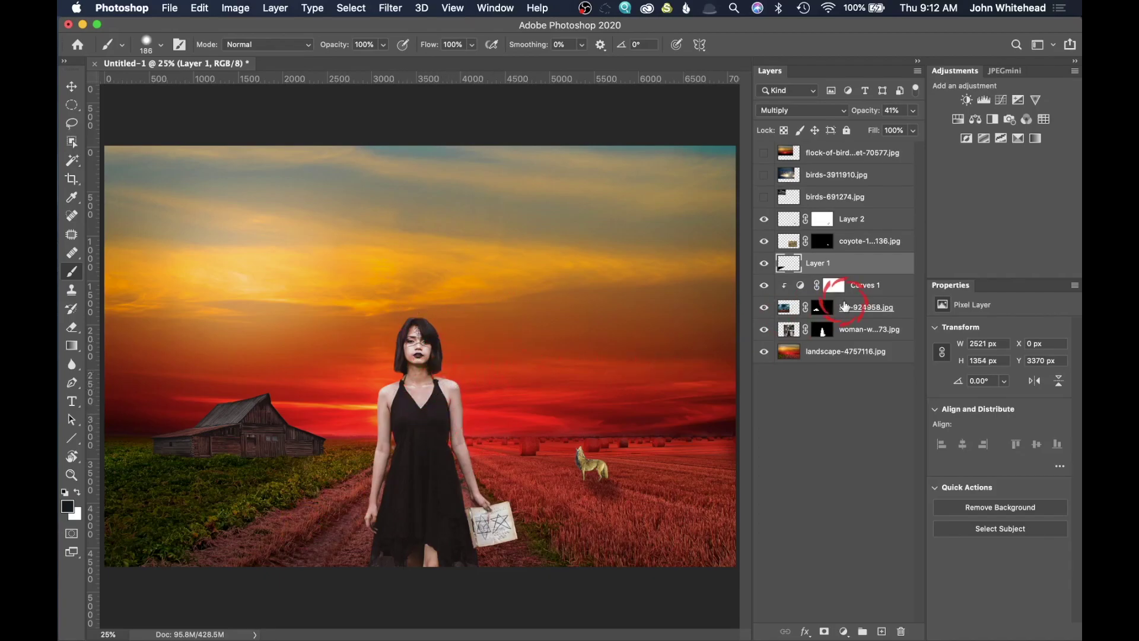
{"action": "left_click", "coordinate": [793, 336]}
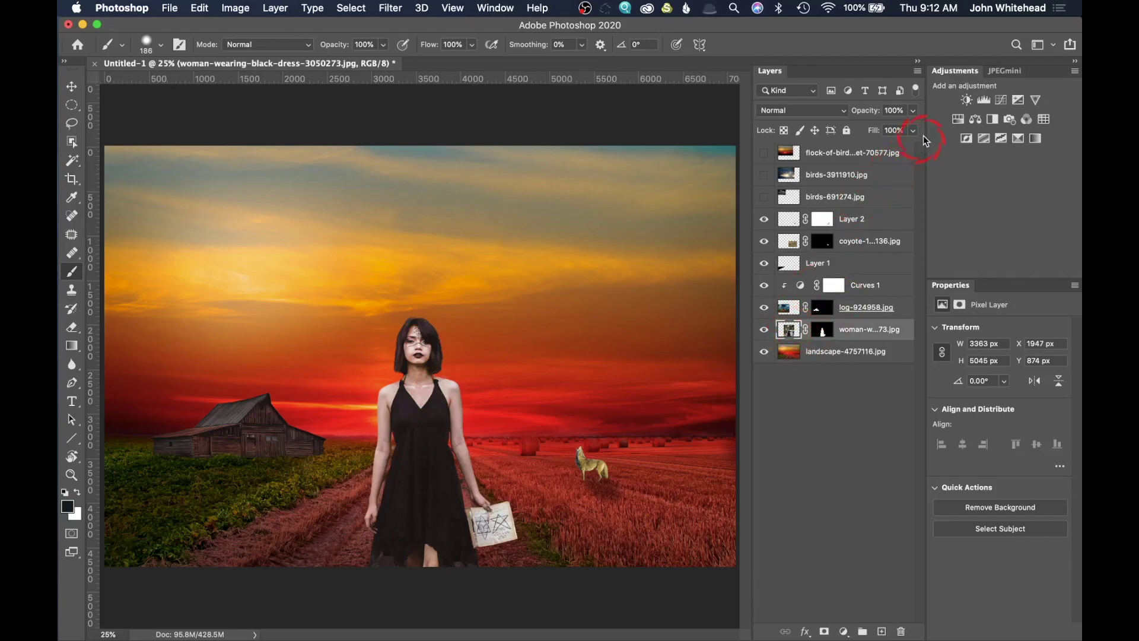
{"action": "left_click", "coordinate": [1001, 100]}
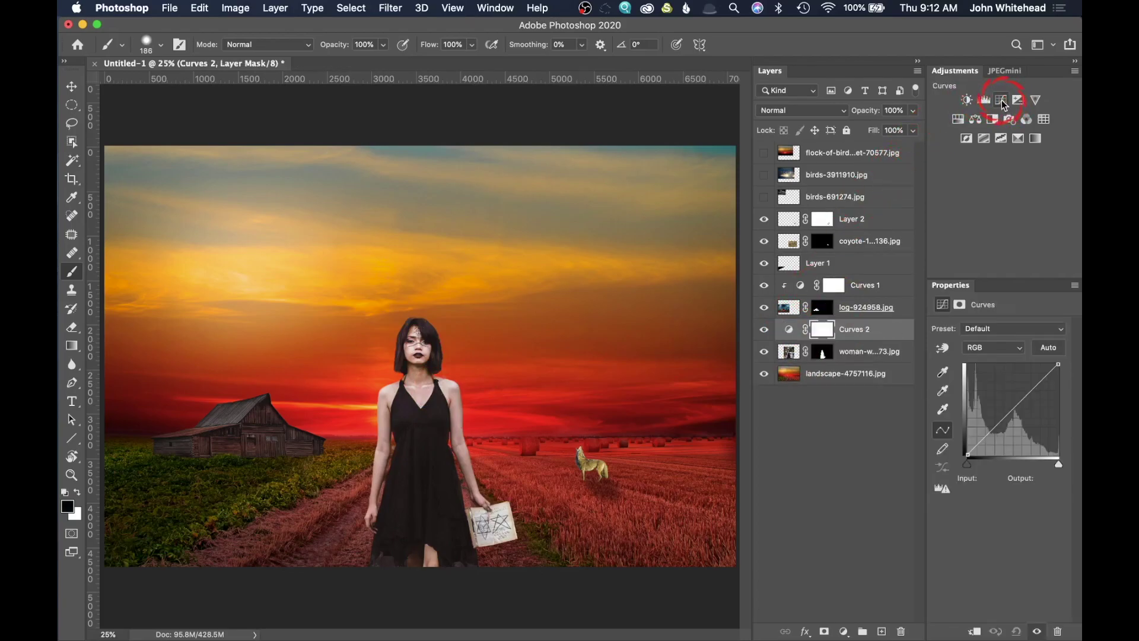
{"action": "left_click", "coordinate": [801, 339], "text": "alt"}
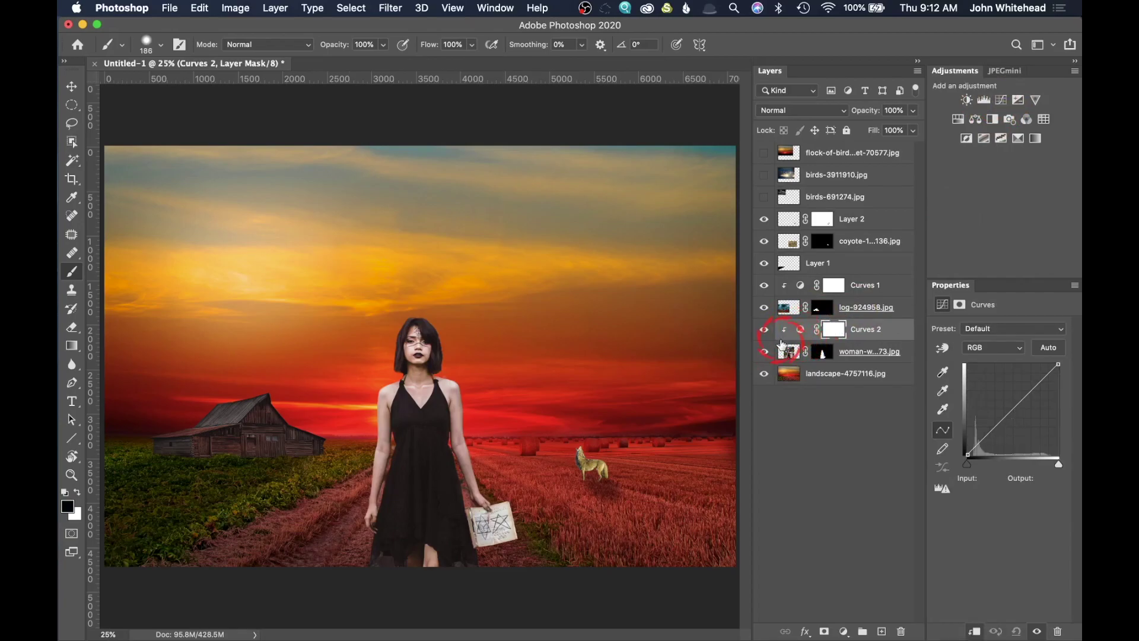
{"action": "left_click_drag", "start_coordinate": [1060, 363], "coordinate": [1065, 396]}
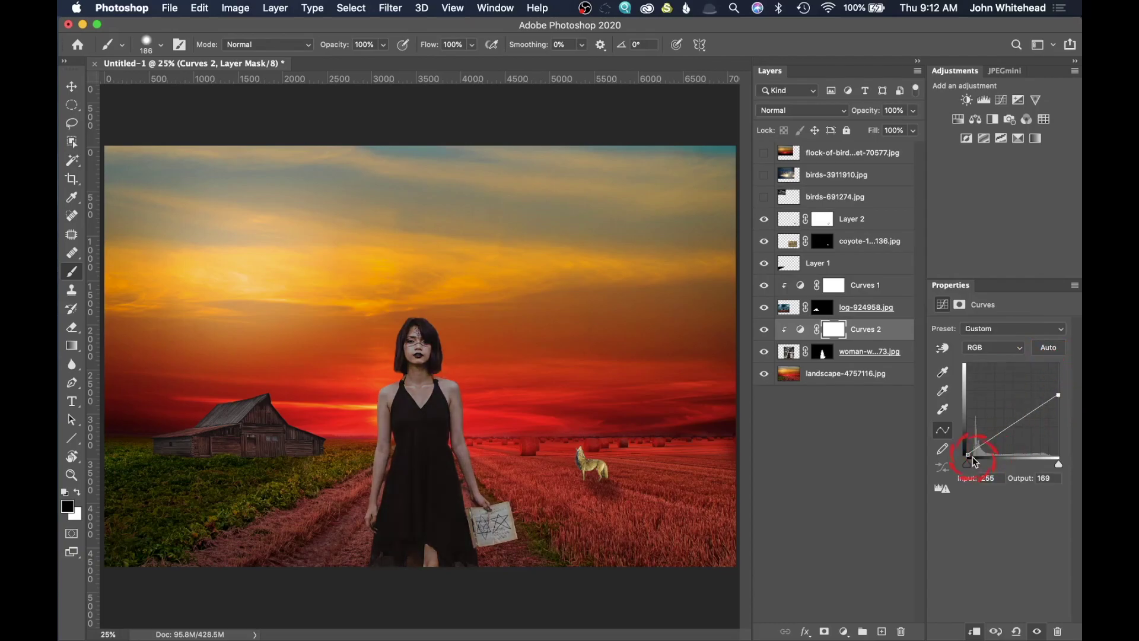
{"action": "left_click_drag", "start_coordinate": [967, 454], "coordinate": [965, 450]}
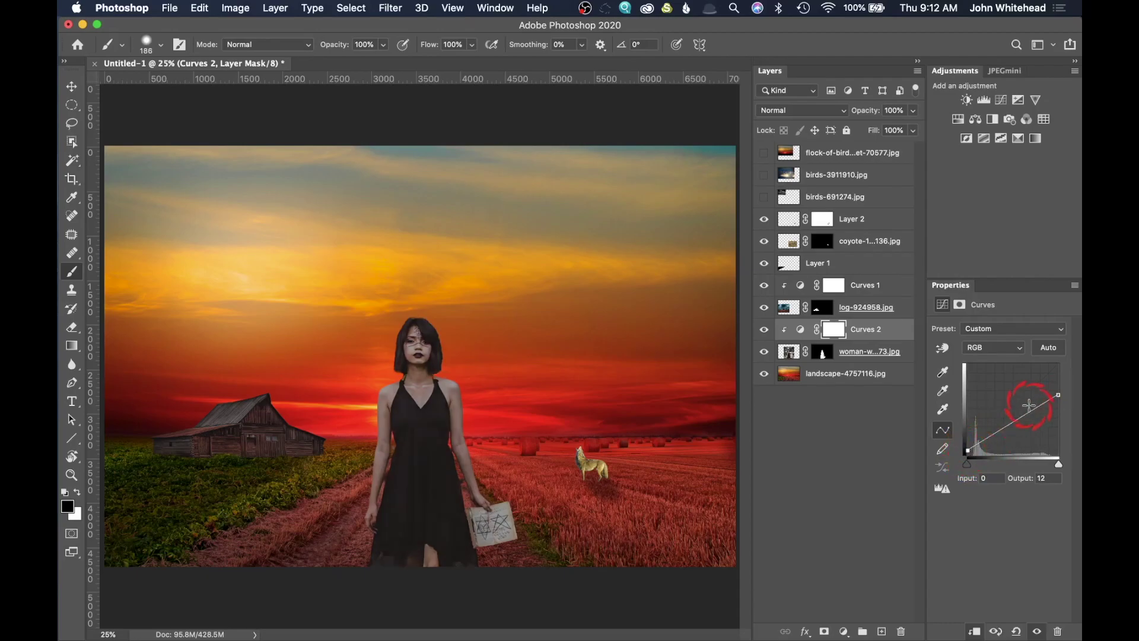
{"action": "left_click_drag", "start_coordinate": [1054, 396], "coordinate": [1058, 402]}
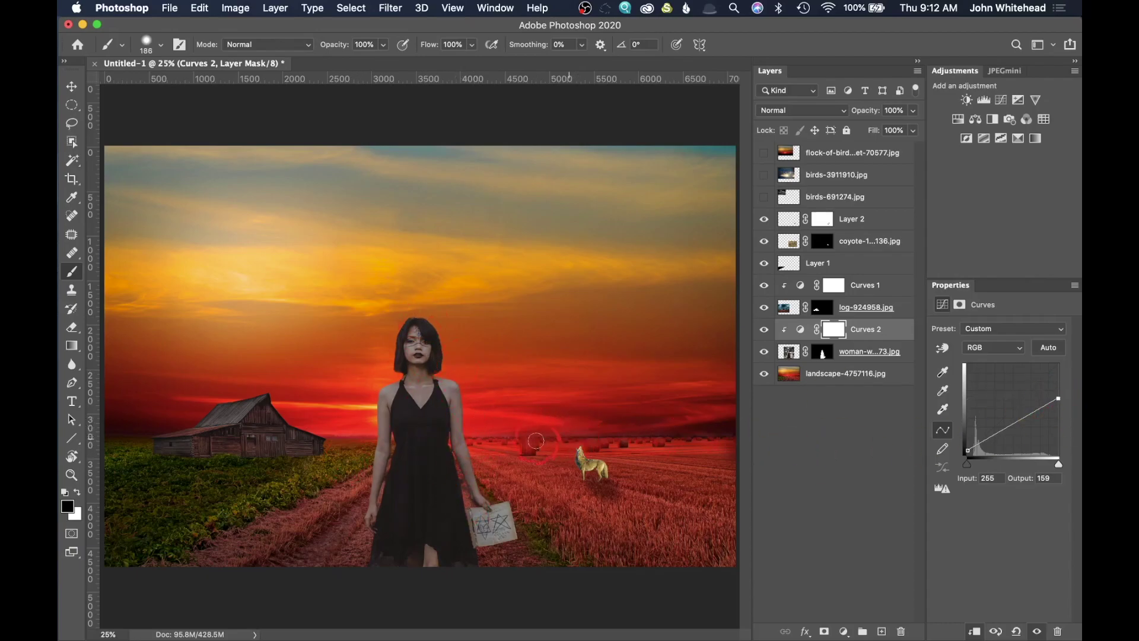
{"action": "left_click", "coordinate": [458, 447]}
- Show the birds-691274 and birds-3911910 layers and move birds-3911910 to the canvas's right edge, at about X 1947 px, Y 878 px
{"action": "left_click", "coordinate": [764, 198]}
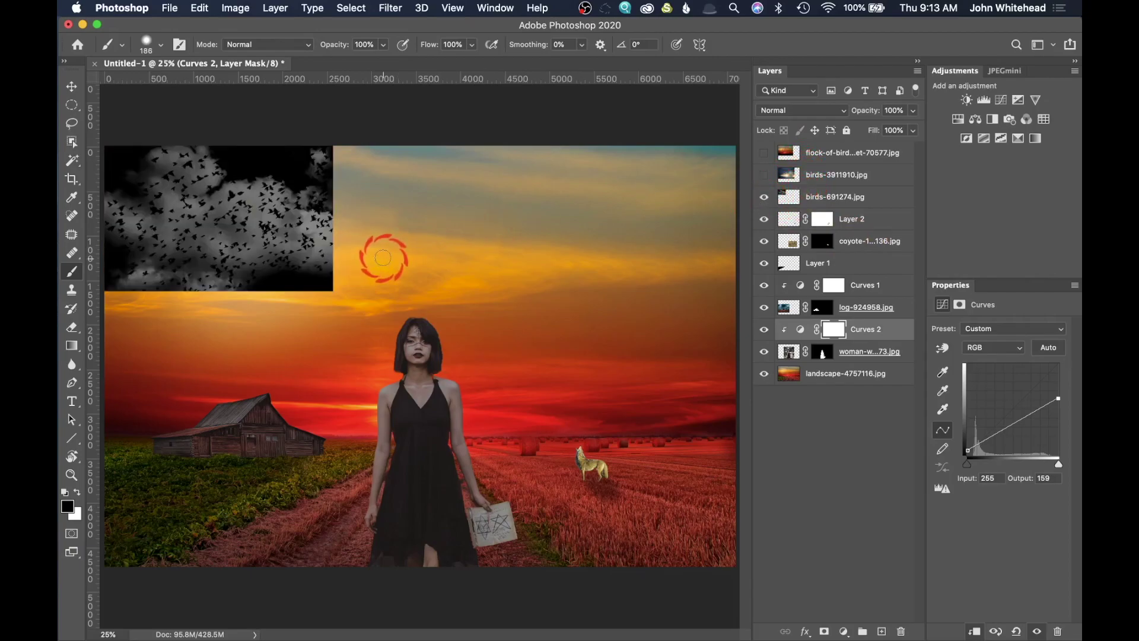
{"action": "left_click", "coordinate": [768, 177]}
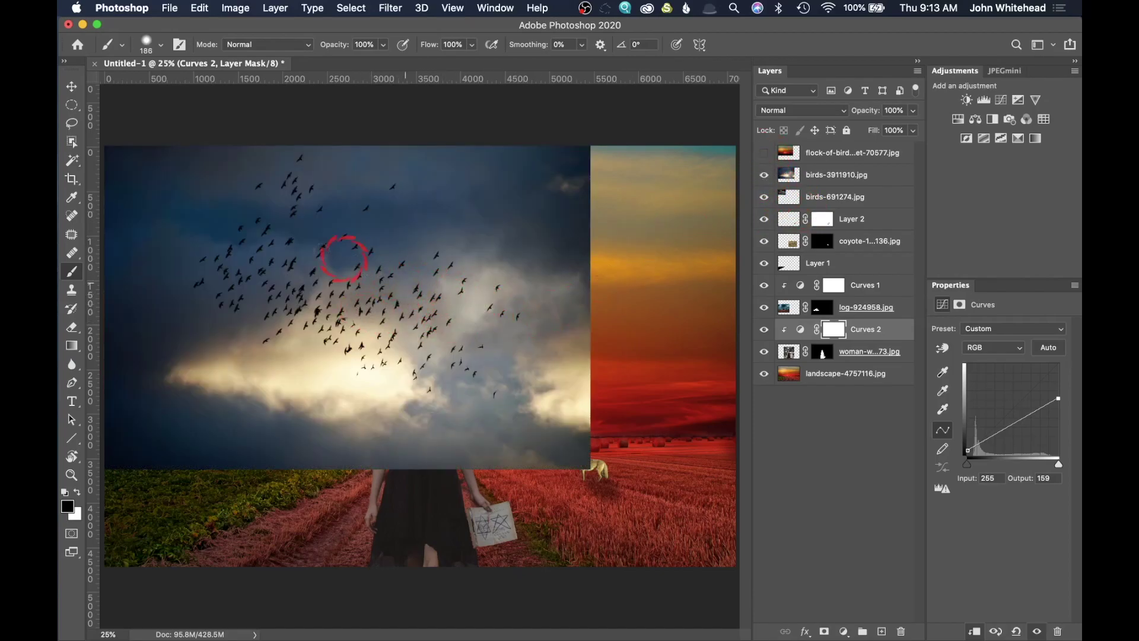
{"action": "left_click", "coordinate": [71, 86]}
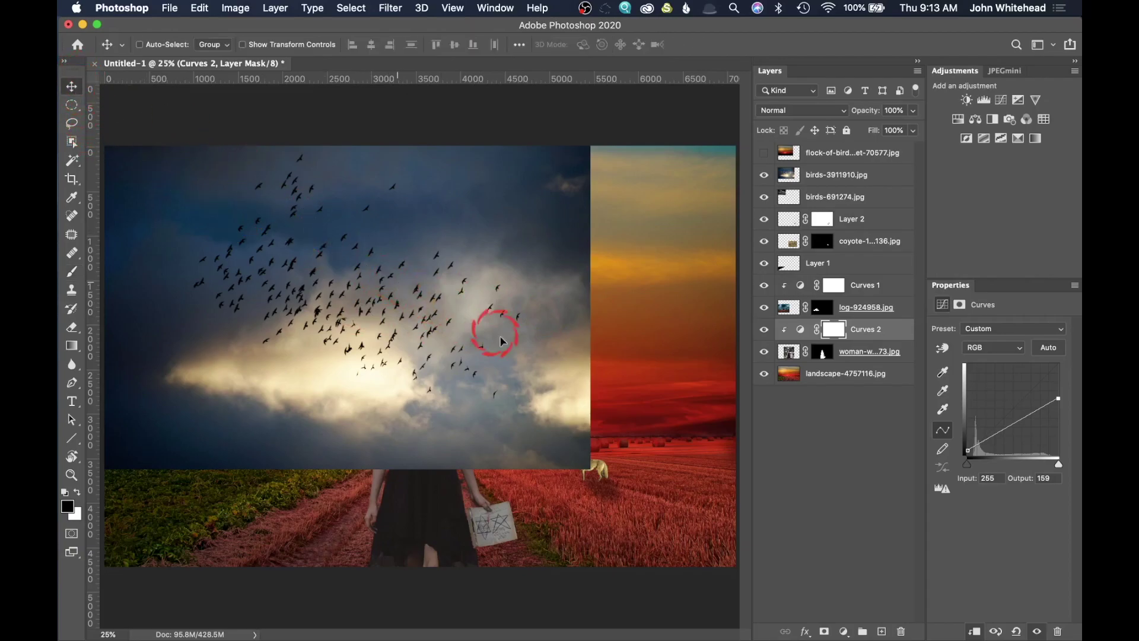
{"action": "left_click", "coordinate": [787, 177]}
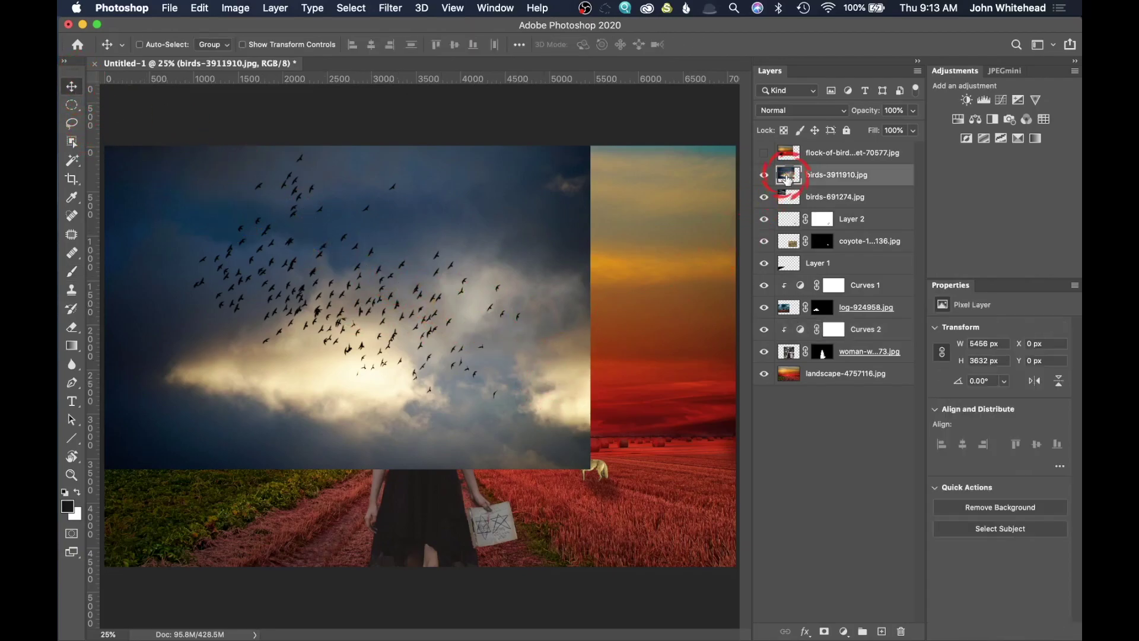
{"action": "left_click_drag", "start_coordinate": [368, 263], "coordinate": [542, 342]}
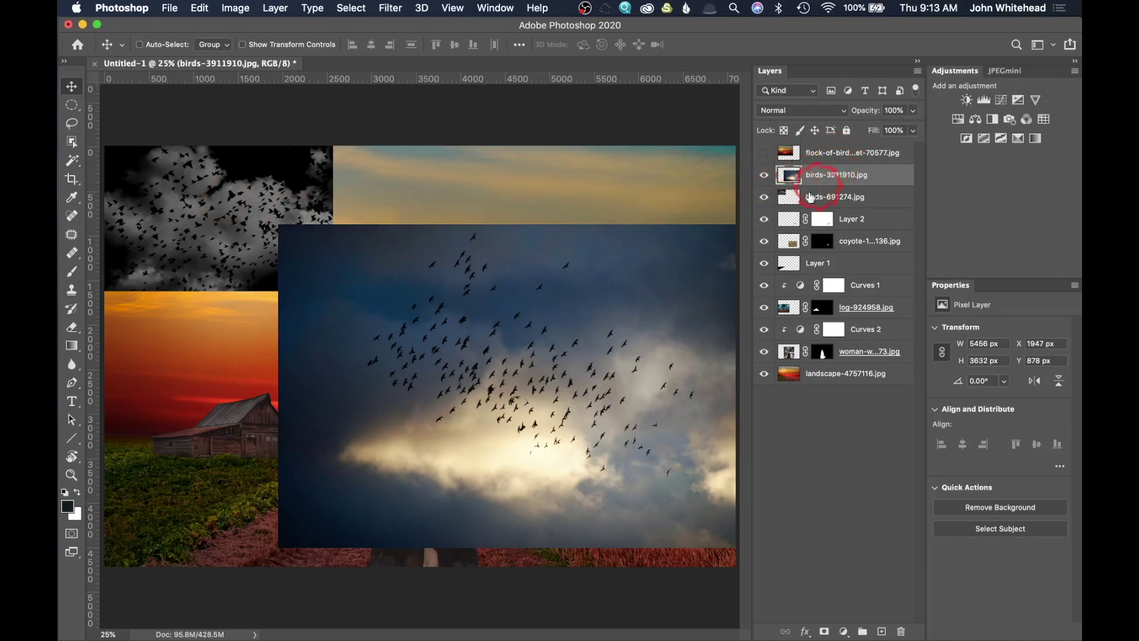
- Try blending the birds-691274 layer in Multiply, enlarged to about 209% and moved over the sky with birds-3911910 hidden
{"action": "left_click", "coordinate": [789, 197]}
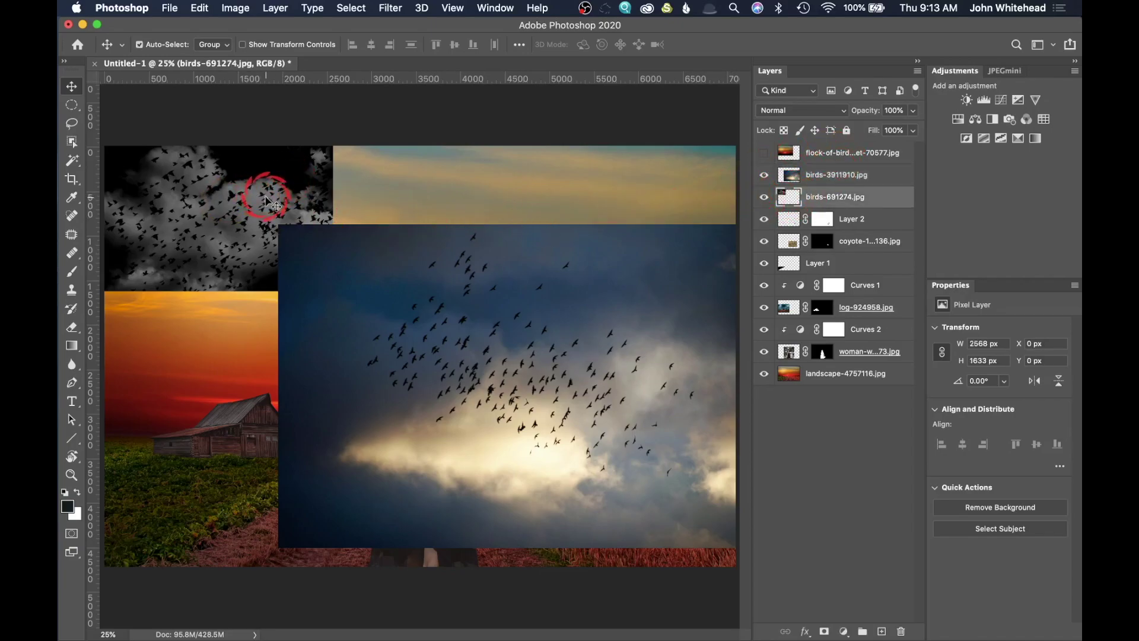
{"action": "key", "text": "ctrl+t"}
{"action": "left_click_drag", "start_coordinate": [333, 290], "coordinate": [550, 488]}
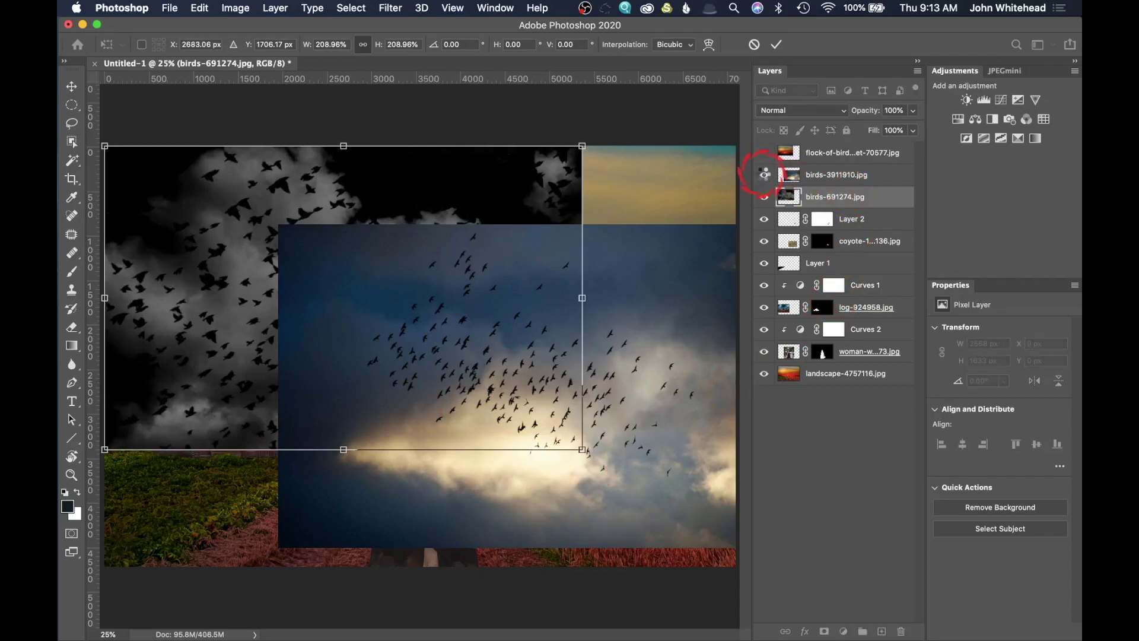
{"action": "left_click", "coordinate": [764, 174]}
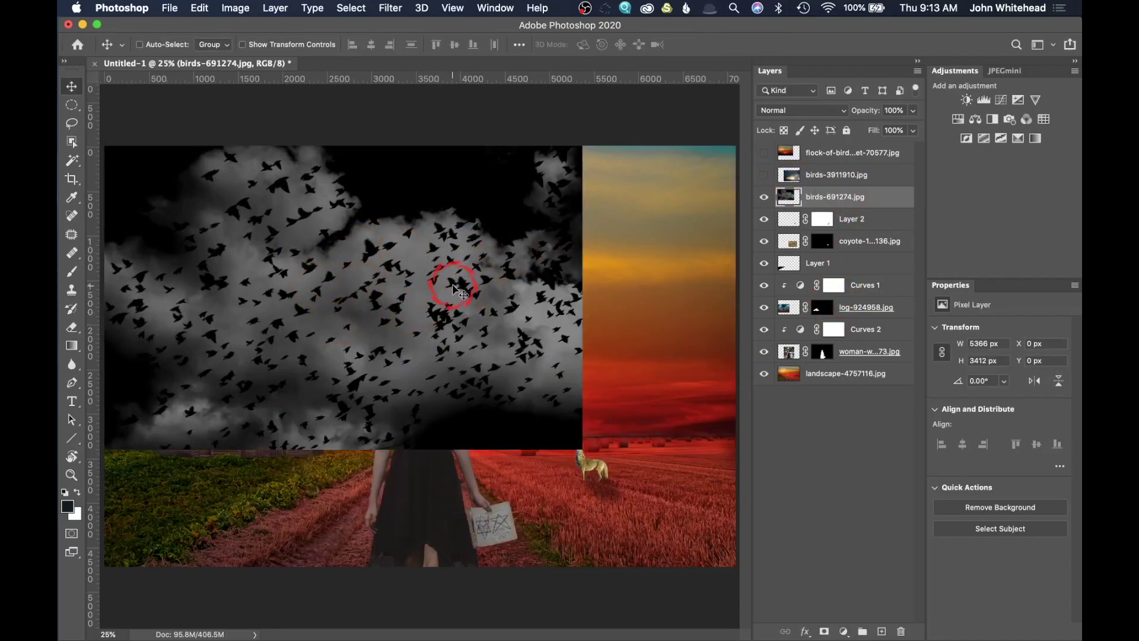
{"action": "left_click_drag", "start_coordinate": [334, 227], "coordinate": [425, 215]}
{"action": "left_click", "coordinate": [806, 120]}
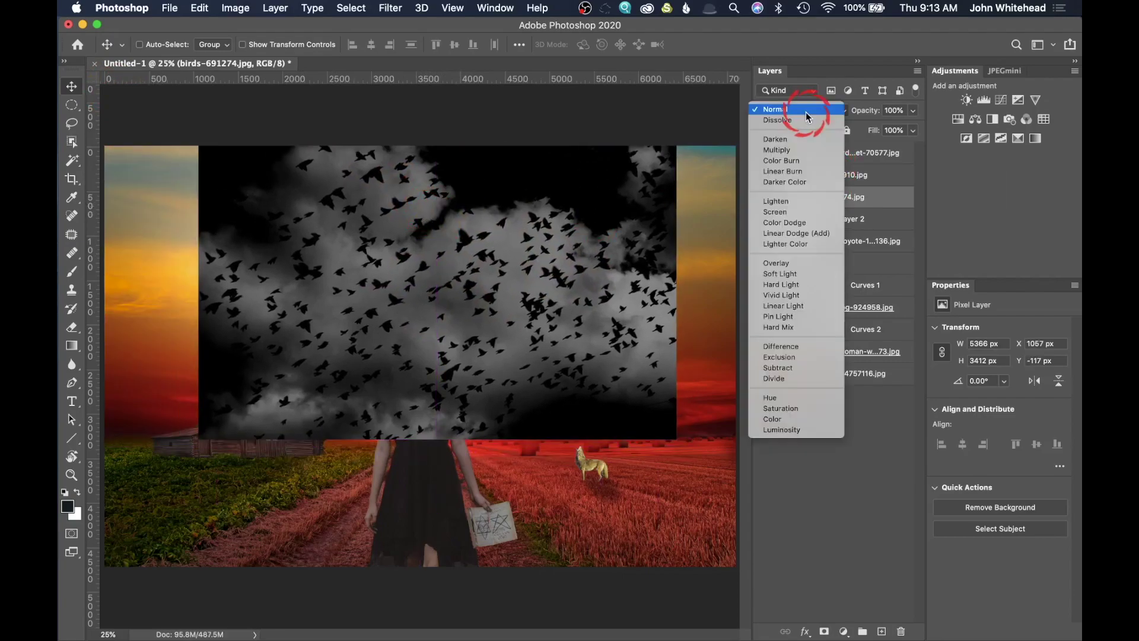
{"action": "left_click", "coordinate": [802, 150]}
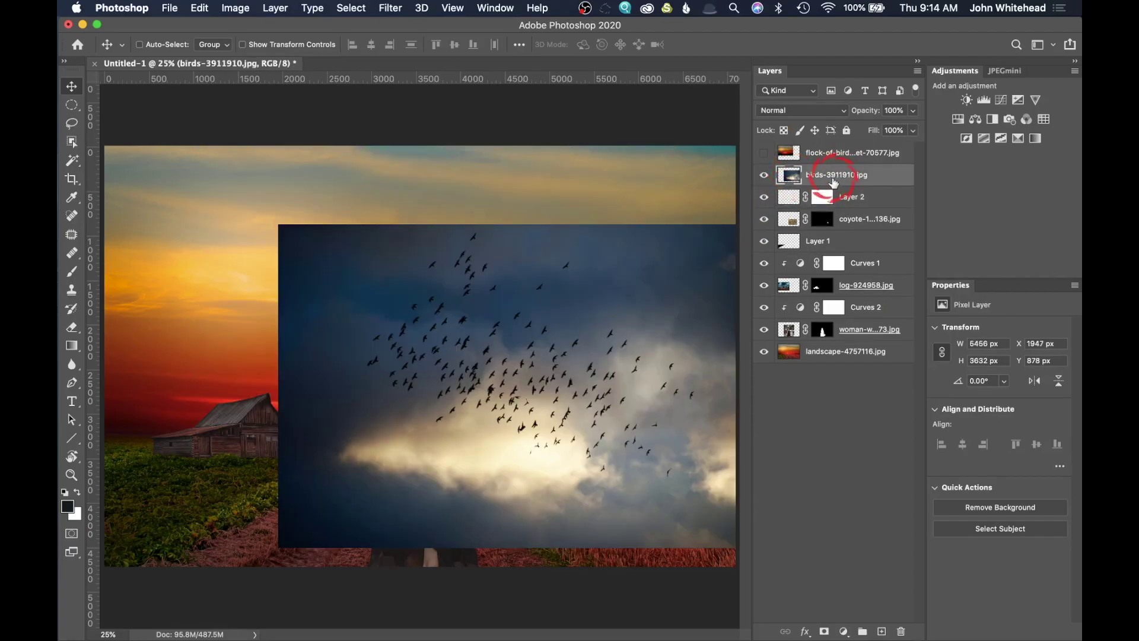
- Try the birds-3911910 layer over the middle of the sky at about X 758 px, Y -235 px, previewing the Darken blend mode
{"action": "left_click_drag", "start_coordinate": [510, 404], "coordinate": [406, 319]}
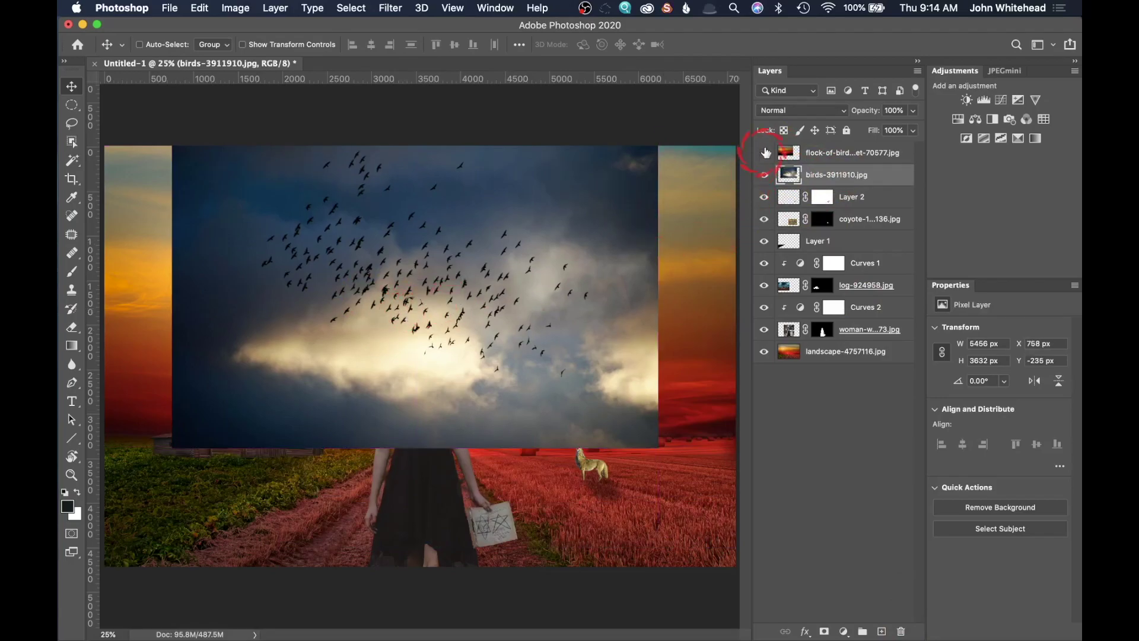
{"action": "left_click", "coordinate": [802, 110]}
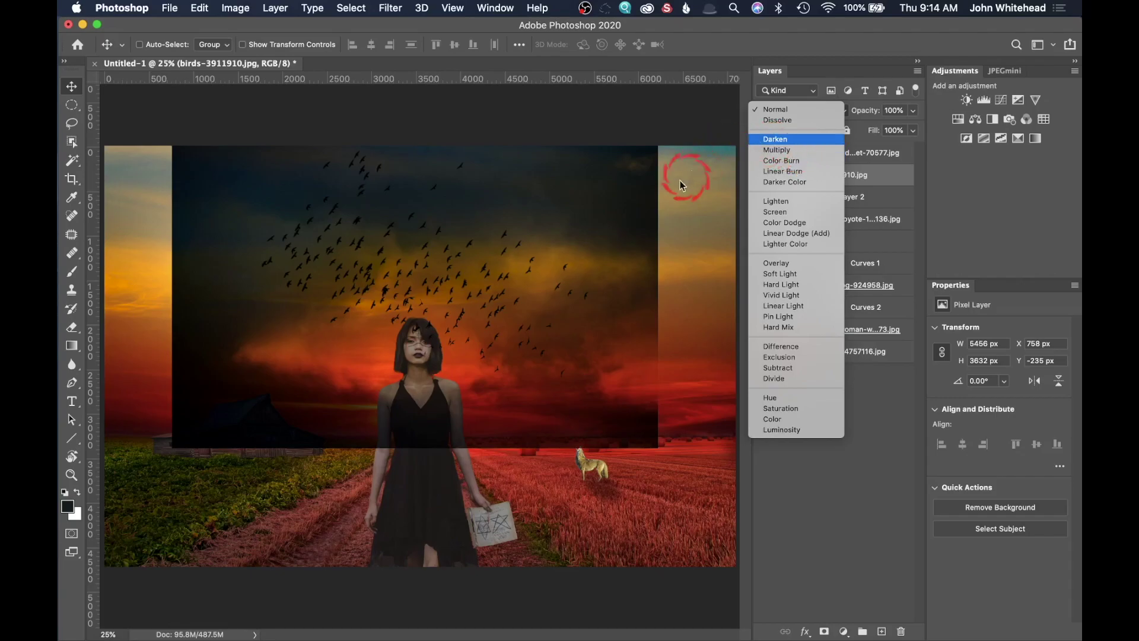
{"action": "left_click", "coordinate": [679, 292]}
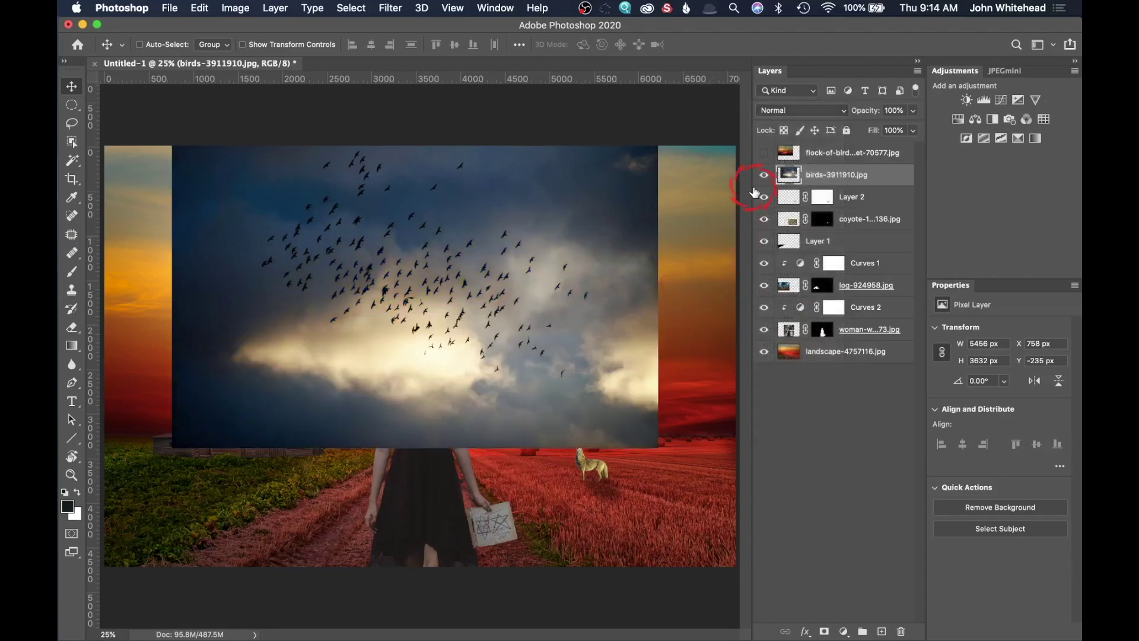
- Delete the birds-3911910 layer and show the flock-of-birds layer
{"action": "left_click_drag", "start_coordinate": [789, 174], "coordinate": [898, 622]}
{"action": "left_click", "coordinate": [764, 153]}
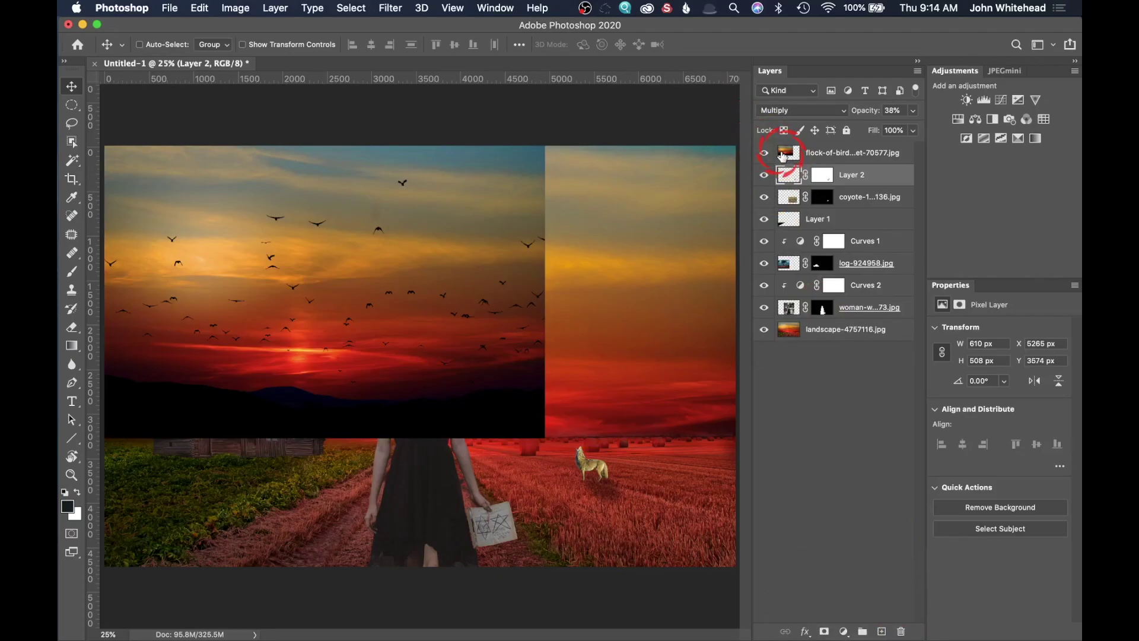
{"action": "left_click", "coordinate": [789, 153]}
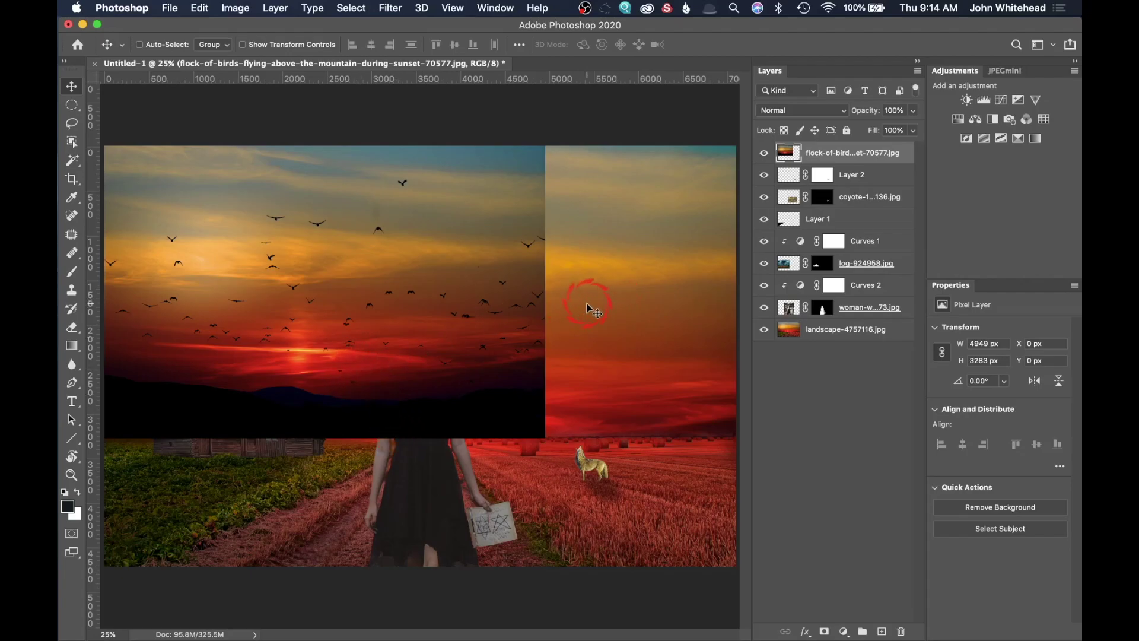
- Scale the flock-of-birds layer to about 144% and move it to about X -23 px, Y -616 px, lowering its opacity only for alignment
{"action": "key", "text": "super+t"}
{"action": "left_click_drag", "start_coordinate": [545, 437], "coordinate": [755, 544]}
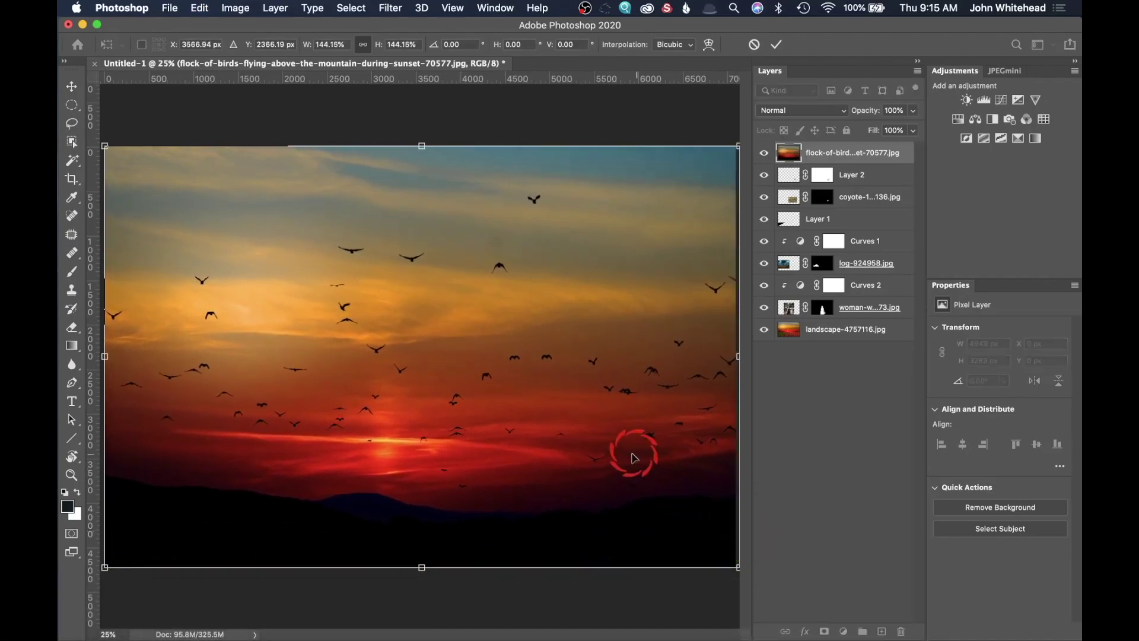
{"action": "left_click_drag", "start_coordinate": [863, 115], "coordinate": [836, 113]}
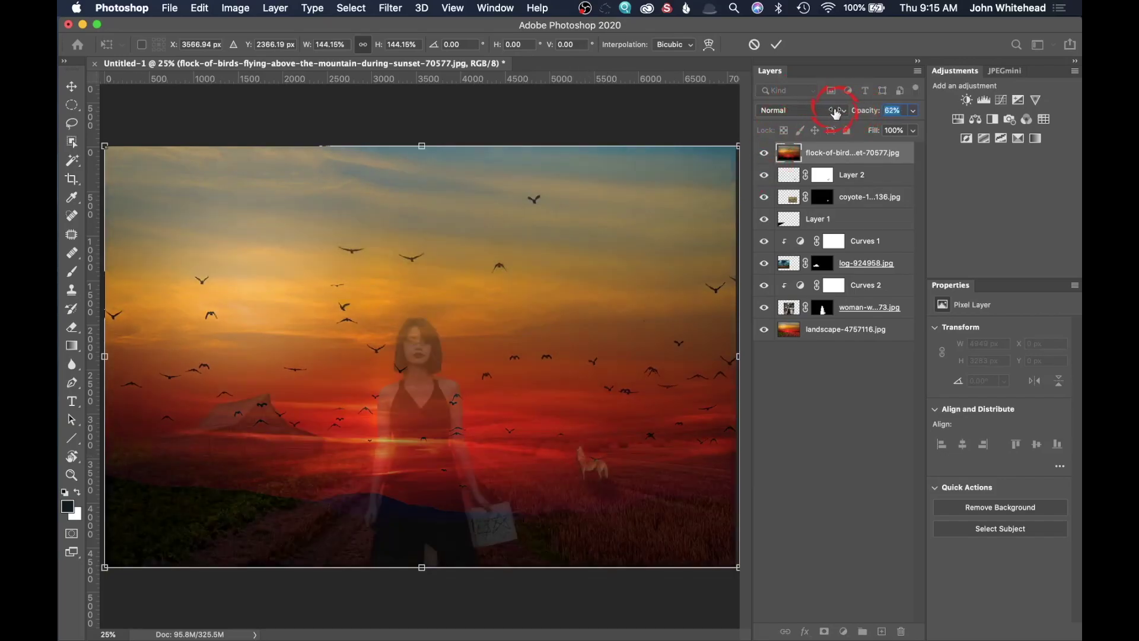
{"action": "left_click", "coordinate": [71, 87]}
{"action": "left_click_drag", "start_coordinate": [408, 494], "coordinate": [461, 446]}
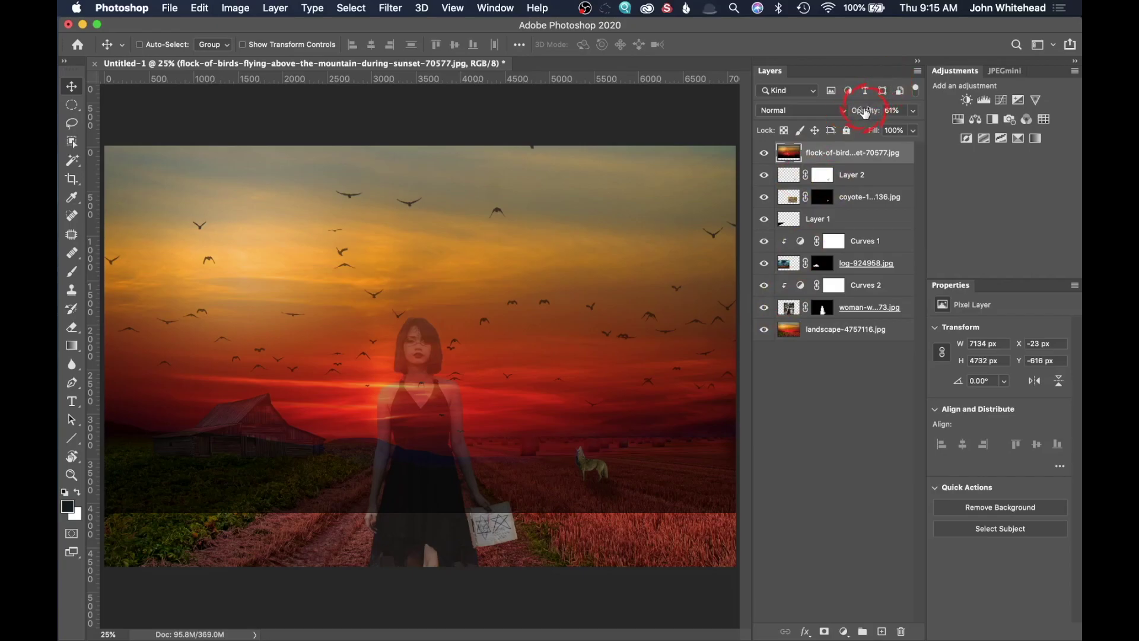
{"action": "left_click_drag", "start_coordinate": [864, 114], "coordinate": [987, 114]}
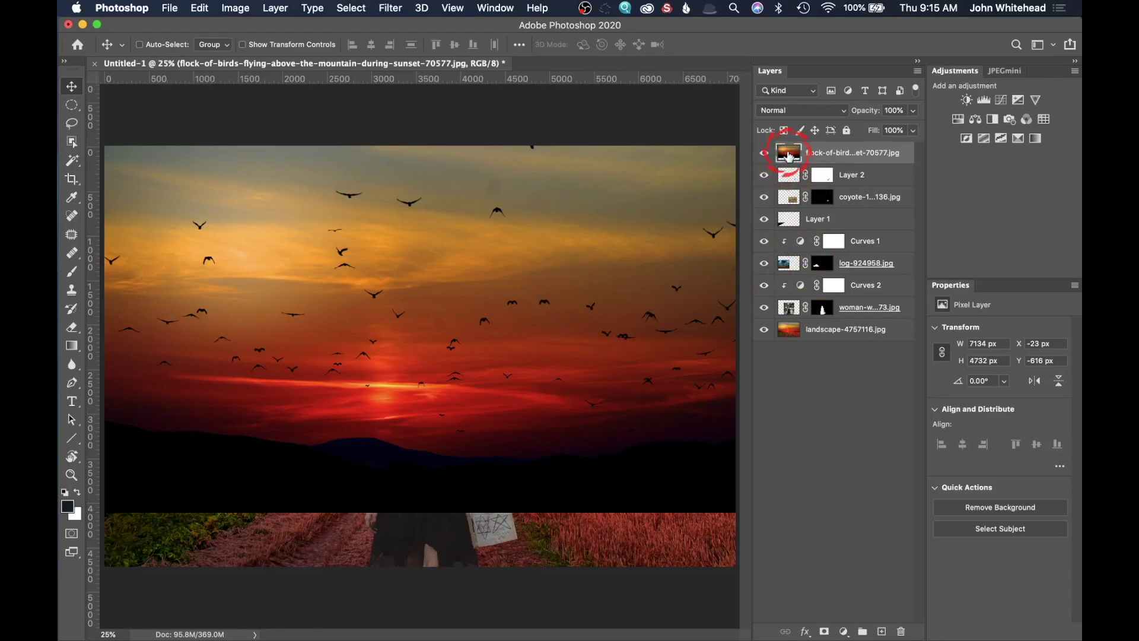
- Add a layer mask to the flock-of-birds layer, fade its lower part with a vertical linear gradient, and check the mask alone
{"action": "left_click", "coordinate": [824, 632]}
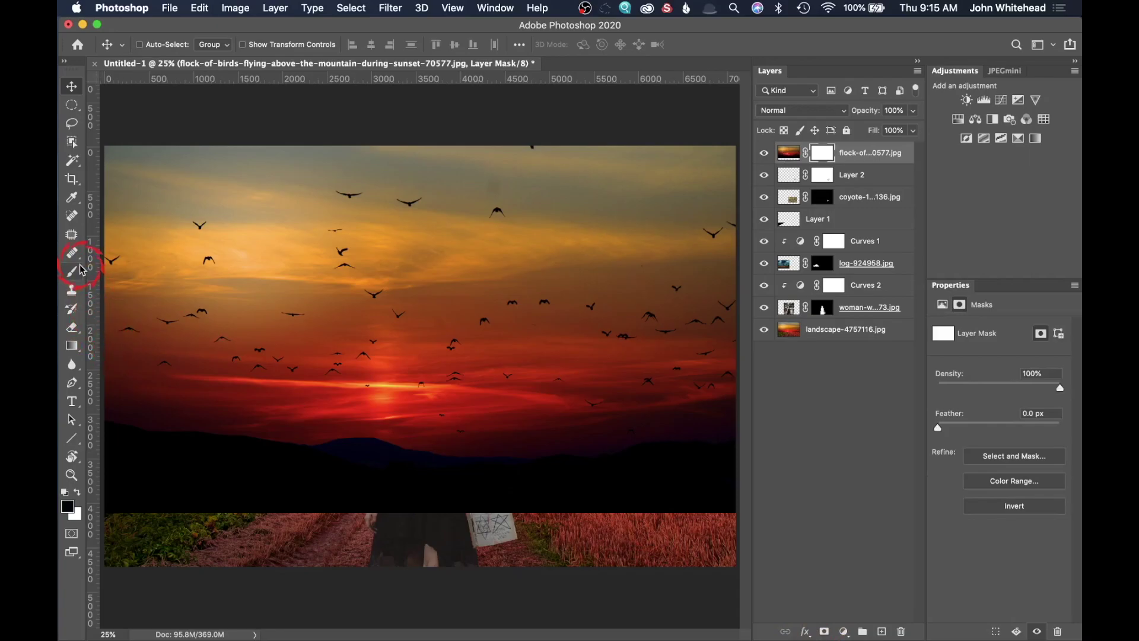
{"action": "left_click", "coordinate": [73, 349]}
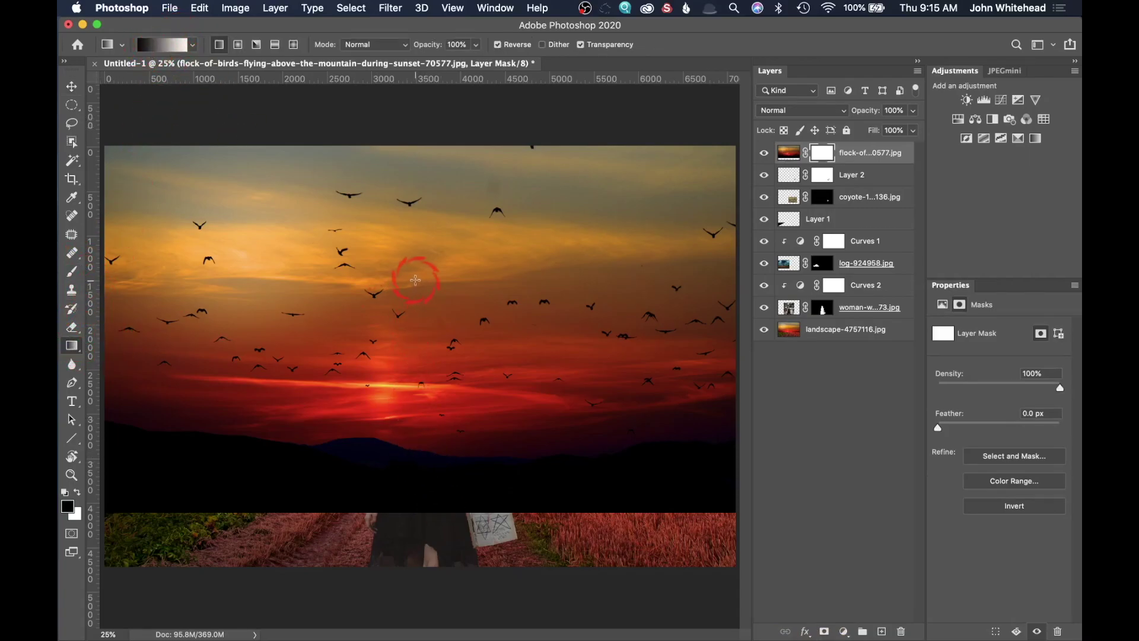
{"action": "left_click_drag", "start_coordinate": [416, 289], "coordinate": [418, 460]}
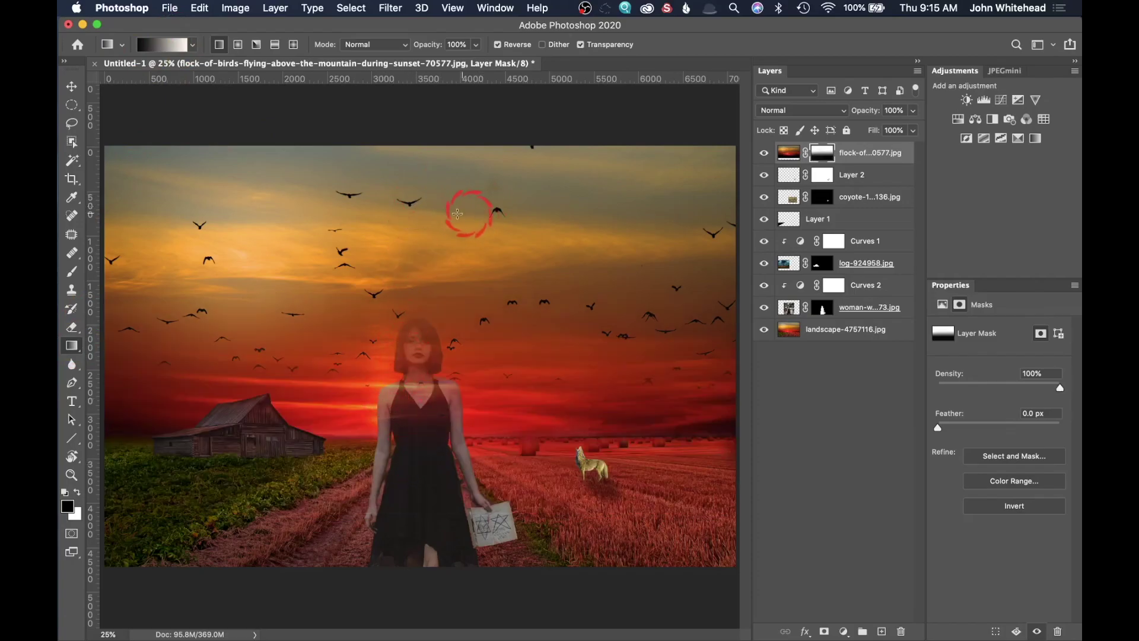
{"action": "left_click", "coordinate": [823, 156], "text": "alt"}
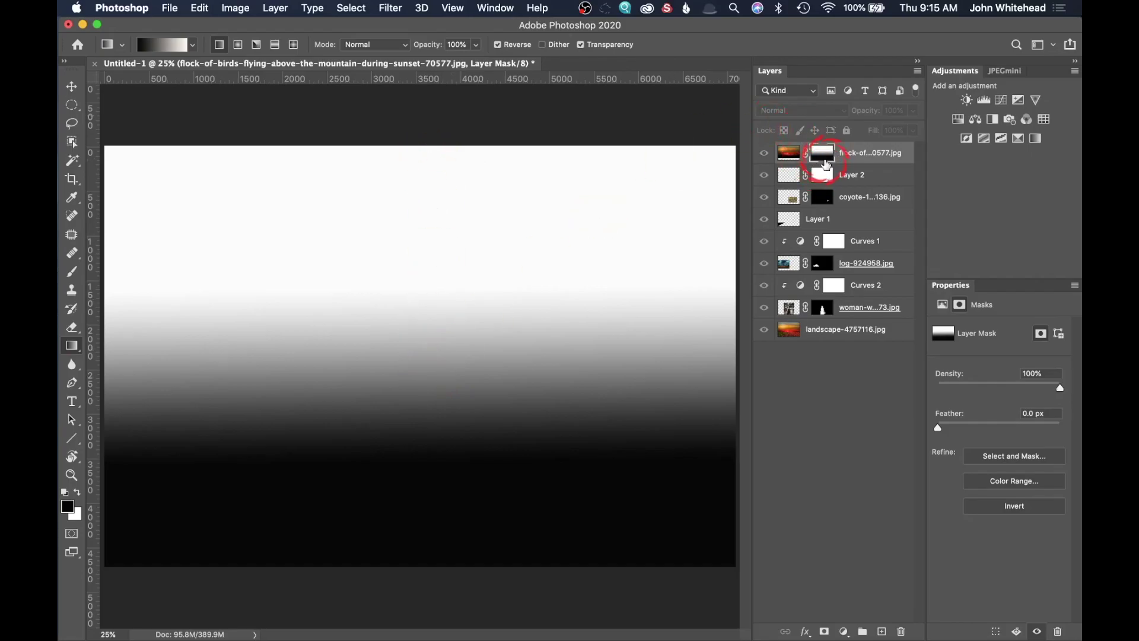
{"action": "left_click", "coordinate": [824, 159], "text": "alt"}
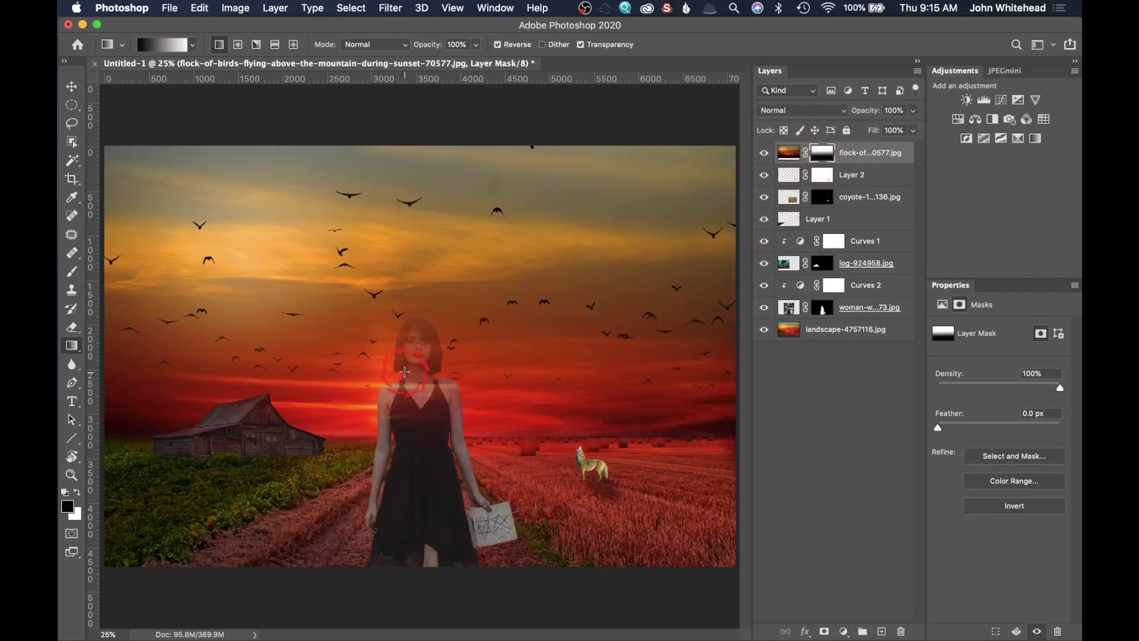
- Redraw the mask gradient to fade out toward the horizon and place the flock-of-birds layer directly below the woman layer
{"action": "left_click_drag", "start_coordinate": [407, 346], "coordinate": [407, 473]}
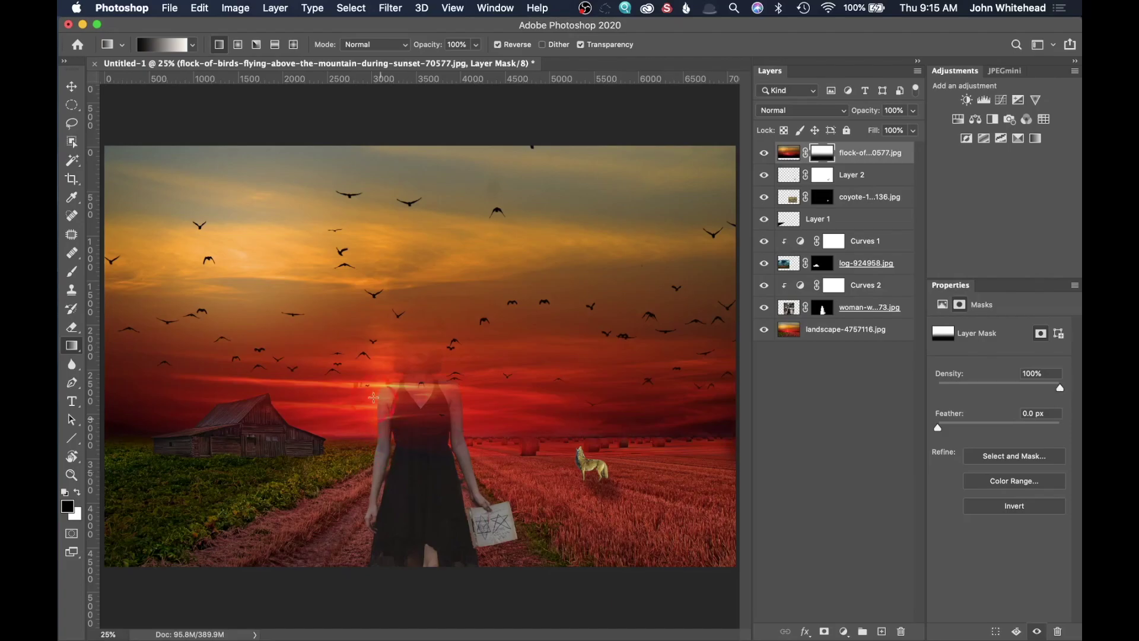
{"action": "left_click_drag", "start_coordinate": [410, 367], "coordinate": [407, 458]}
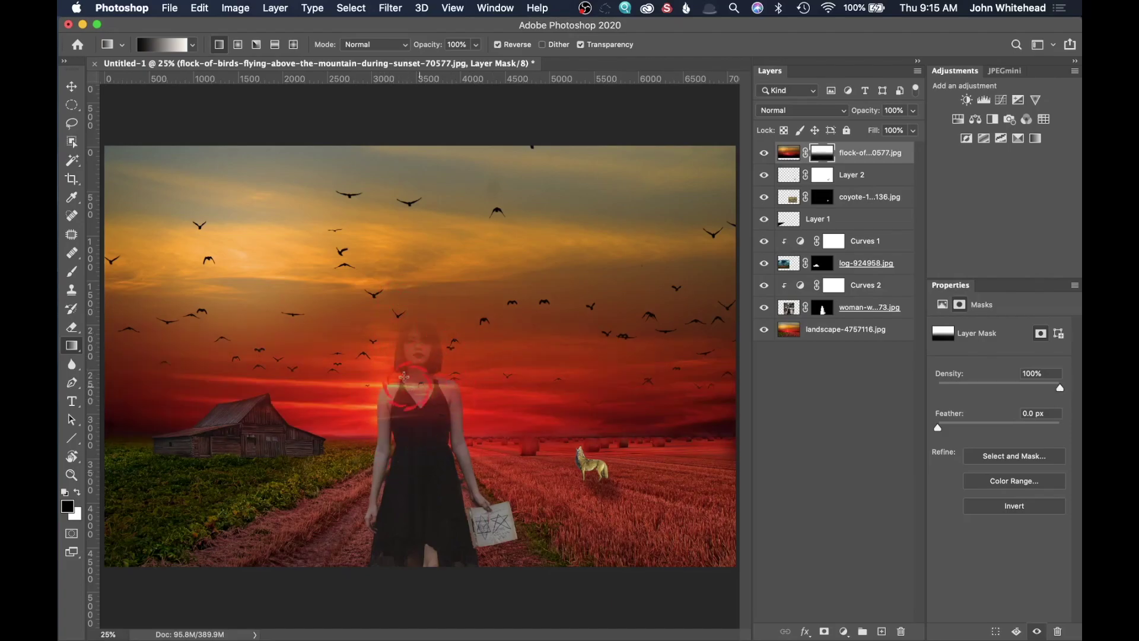
{"action": "left_click", "coordinate": [812, 150]}
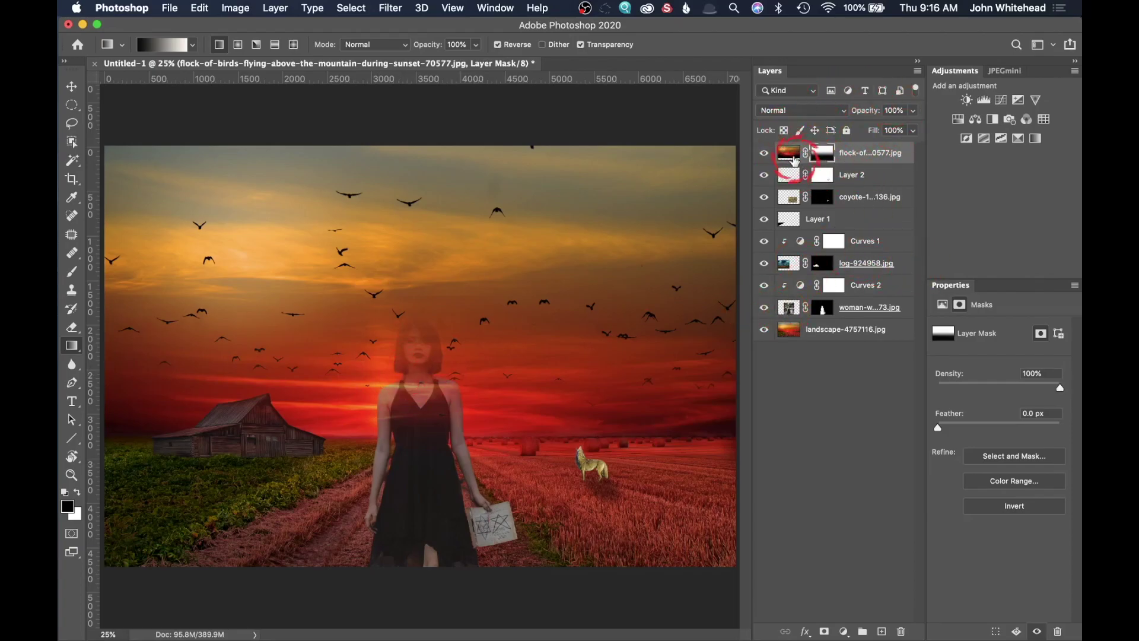
{"action": "left_click_drag", "start_coordinate": [795, 160], "coordinate": [824, 326]}
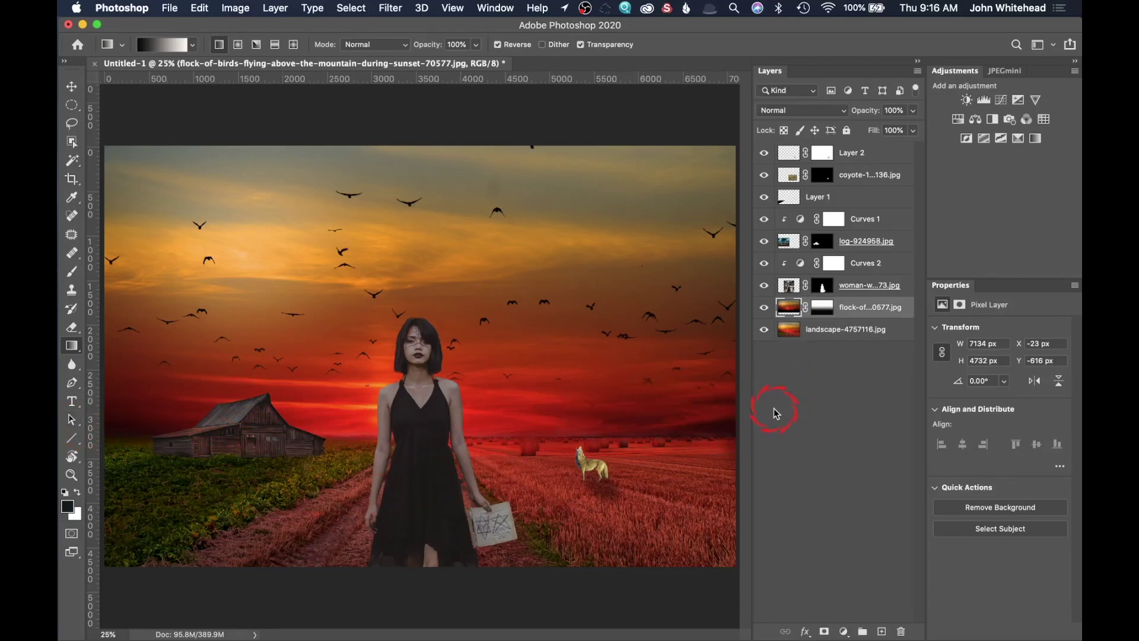
- Paint black on the flock-of-birds layer's mask around the barn and field with a 385 px brush
{"action": "left_click", "coordinate": [823, 306]}
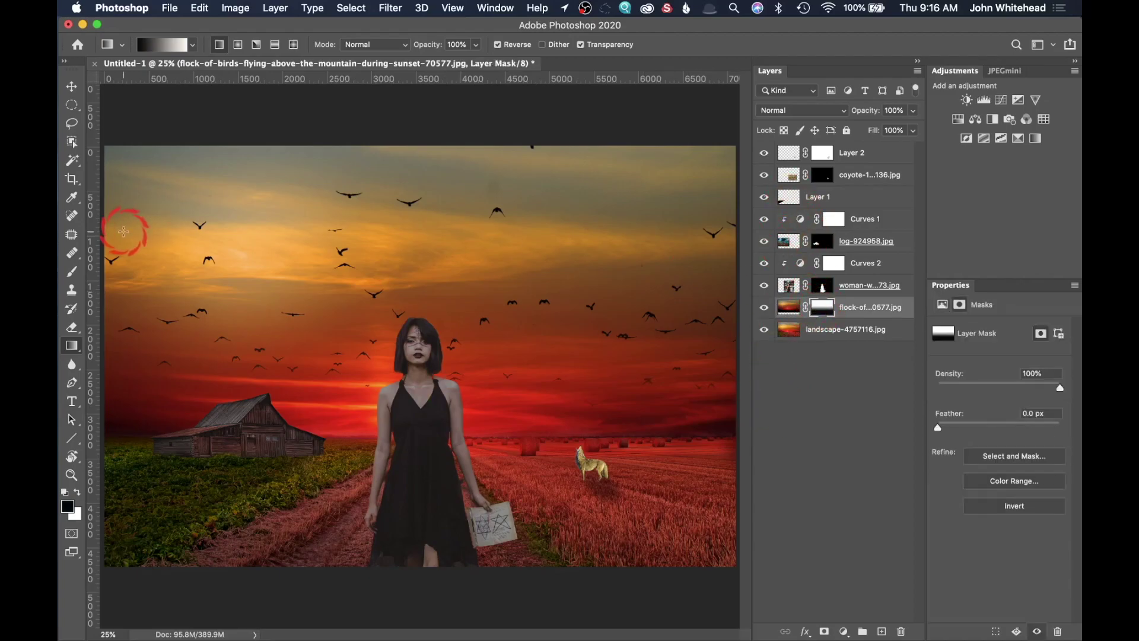
{"action": "left_click", "coordinate": [73, 274]}
{"action": "left_click_drag", "start_coordinate": [268, 442], "coordinate": [289, 449]}
{"action": "left_click_drag", "start_coordinate": [293, 460], "coordinate": [278, 275]}
{"action": "mouse_move", "coordinate": [305, 446]}
{"action": "left_mouse_down"}
{"action": "mouse_move", "coordinate": [262, 414]}
{"action": "mouse_move", "coordinate": [169, 449]}
{"action": "mouse_move", "coordinate": [438, 489]}
{"action": "left_mouse_up"}
{"action": "left_click", "coordinate": [830, 313]}
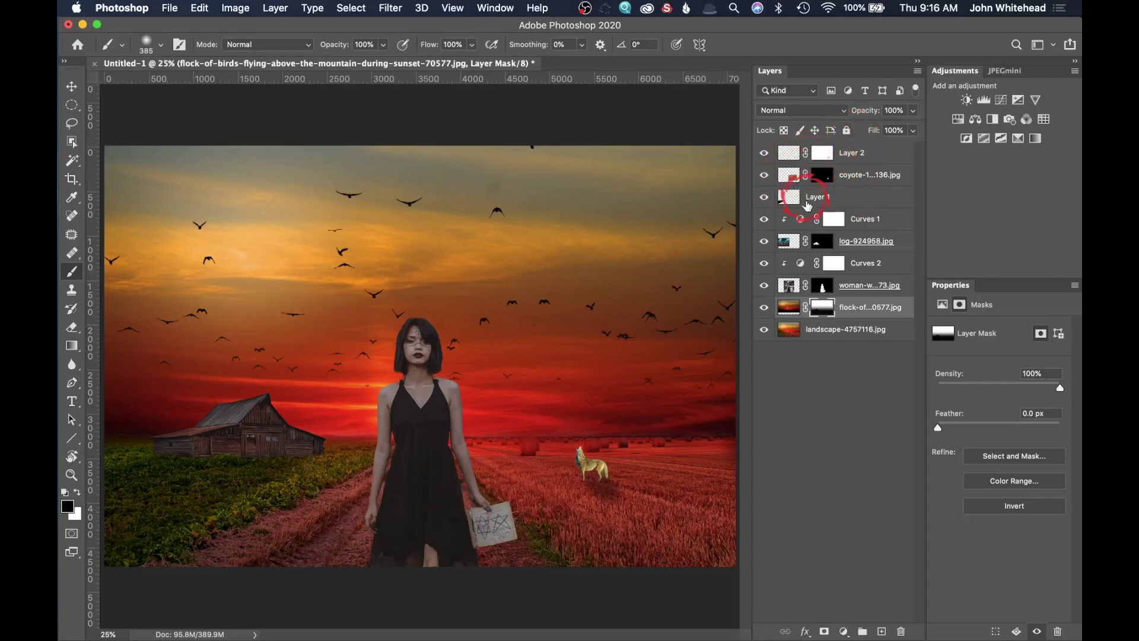
- Add a solid color fill layer in dark red 9b0f00 above Layer 2
{"action": "left_click", "coordinate": [790, 154]}
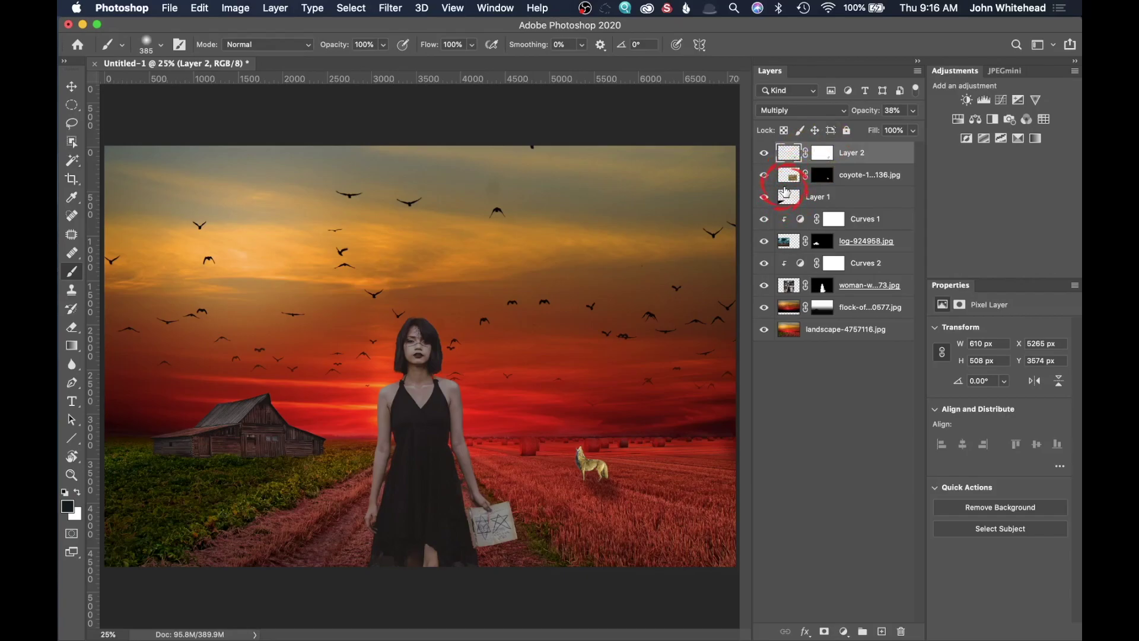
{"action": "left_click", "coordinate": [843, 633]}
{"action": "left_click", "coordinate": [858, 360]}
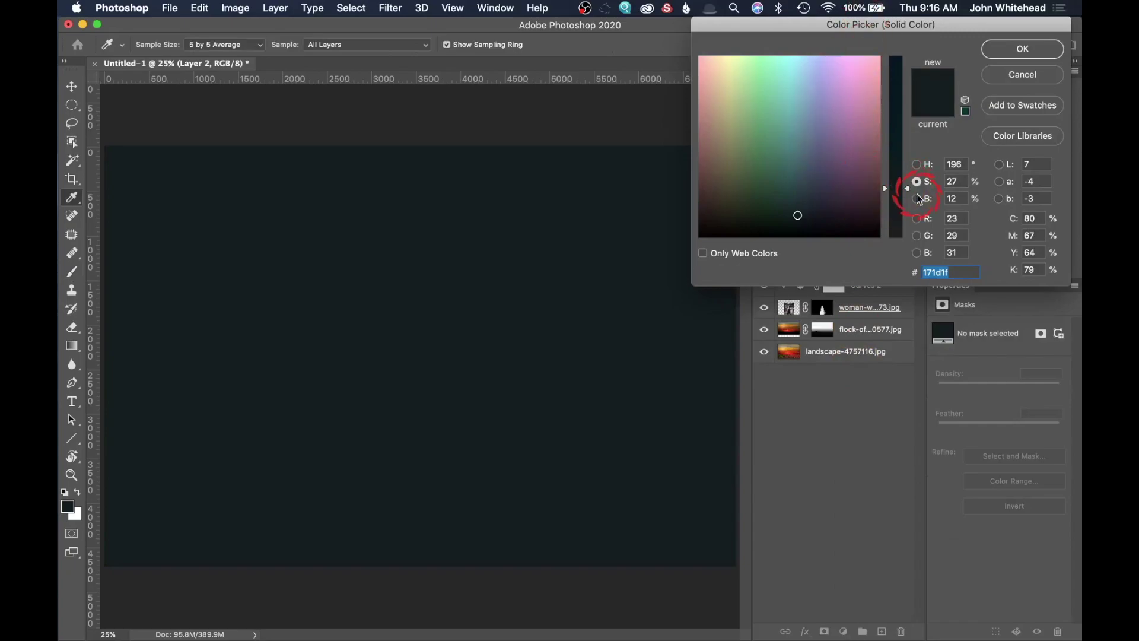
{"action": "left_click_drag", "start_coordinate": [905, 187], "coordinate": [896, 23]}
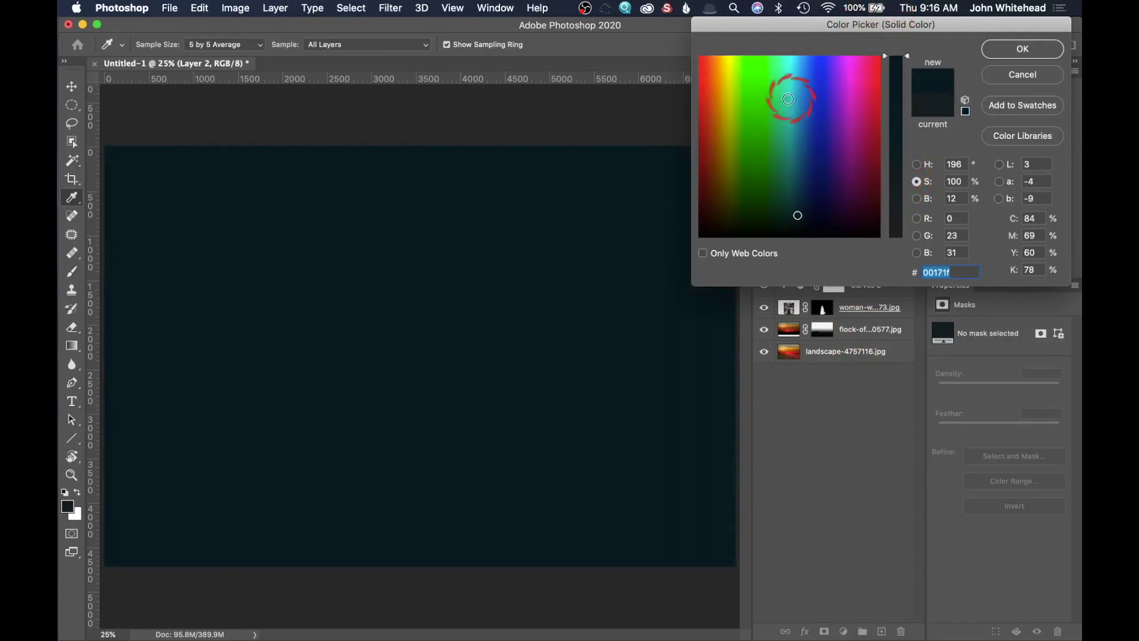
{"action": "left_click", "coordinate": [705, 92]}
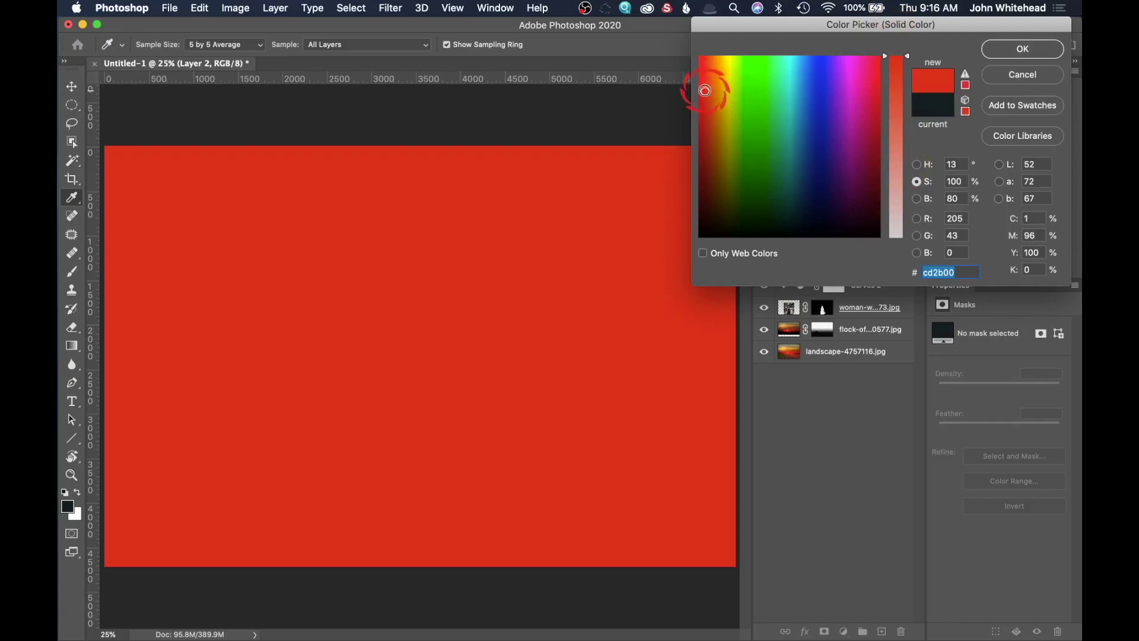
{"action": "left_click_drag", "start_coordinate": [703, 99], "coordinate": [702, 127]}
{"action": "left_click", "coordinate": [1020, 47]}
{"action": "left_click", "coordinate": [1021, 48]}
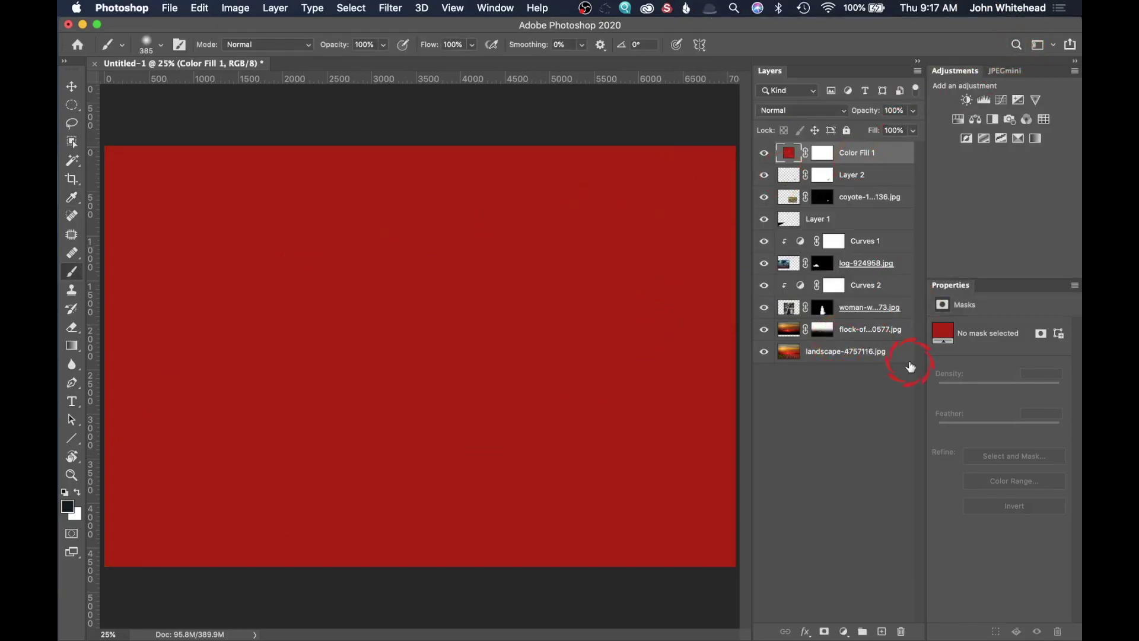
- Set the color fill layer's blend mode to Color and change its fill to the red 961c00
{"action": "left_click", "coordinate": [816, 109]}
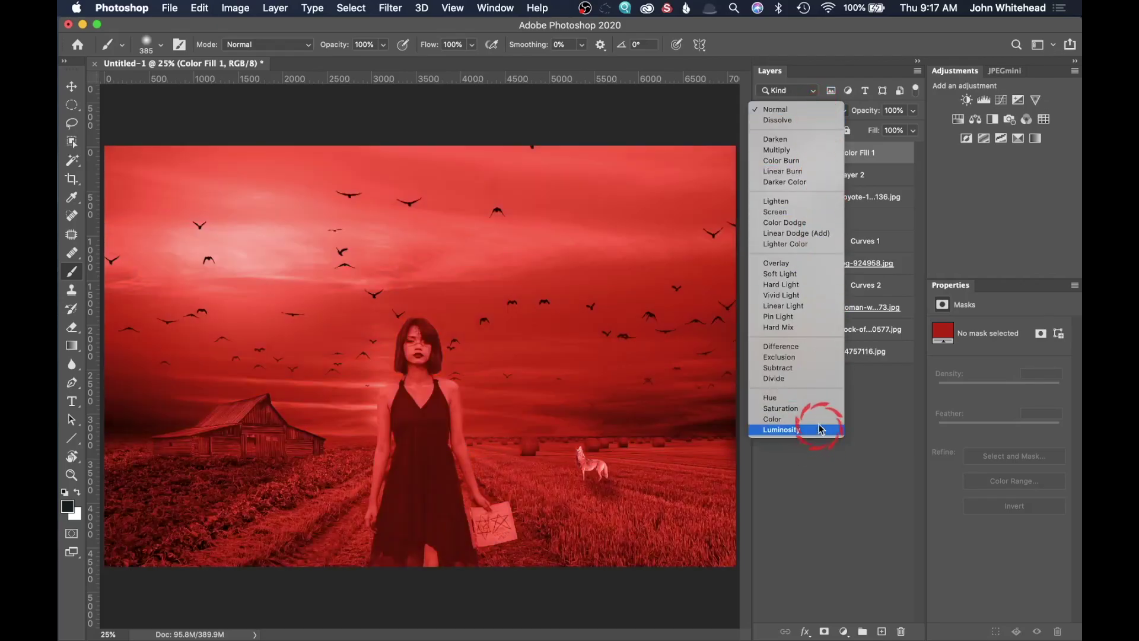
{"action": "left_click", "coordinate": [818, 419]}
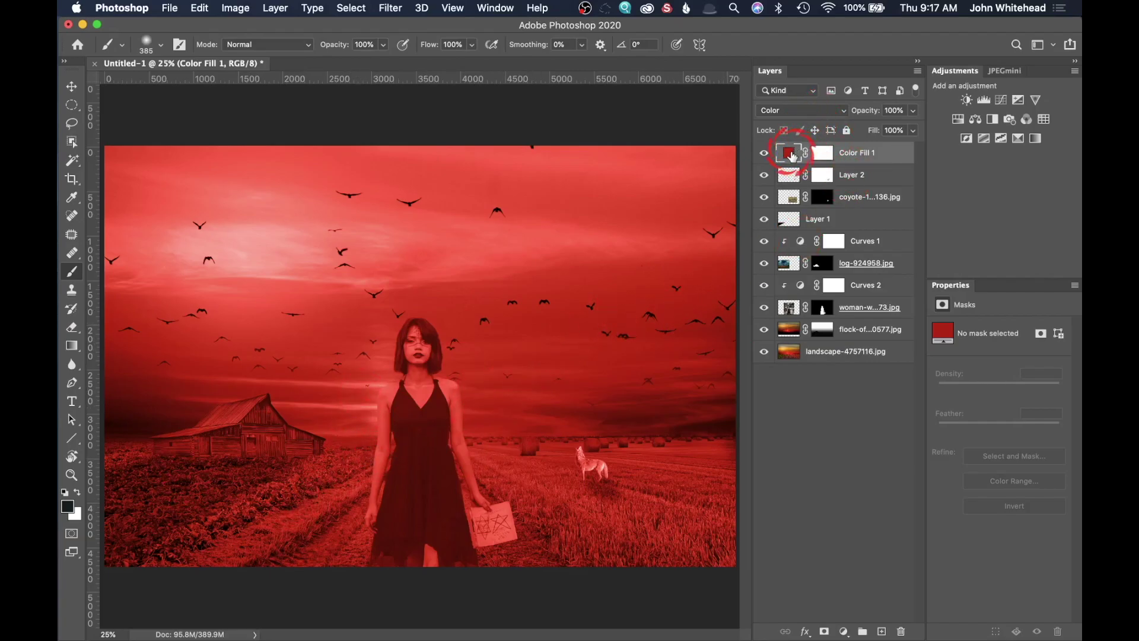
{"action": "double_click", "coordinate": [792, 156]}
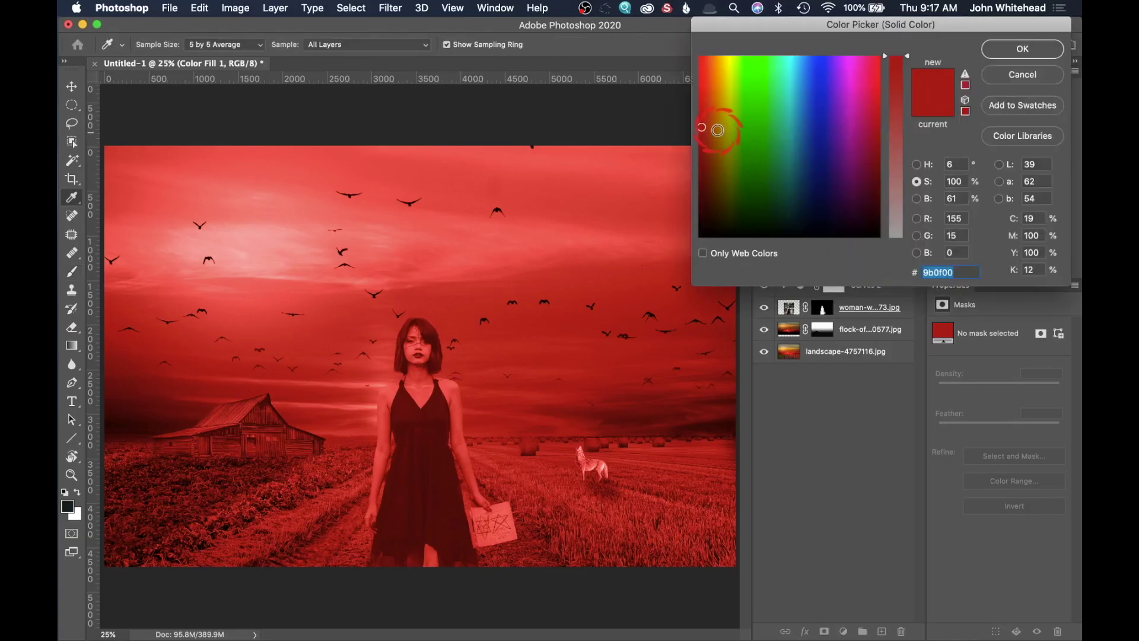
{"action": "left_click", "coordinate": [711, 127]}
{"action": "left_click_drag", "start_coordinate": [711, 129], "coordinate": [705, 130]}
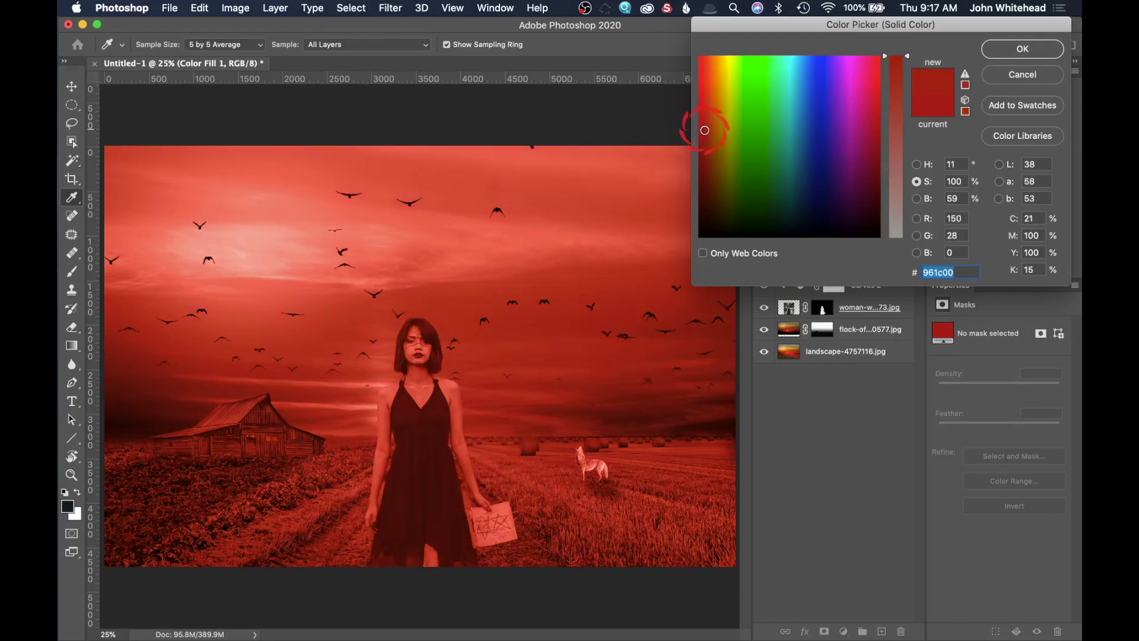
{"action": "left_click", "coordinate": [1025, 47]}
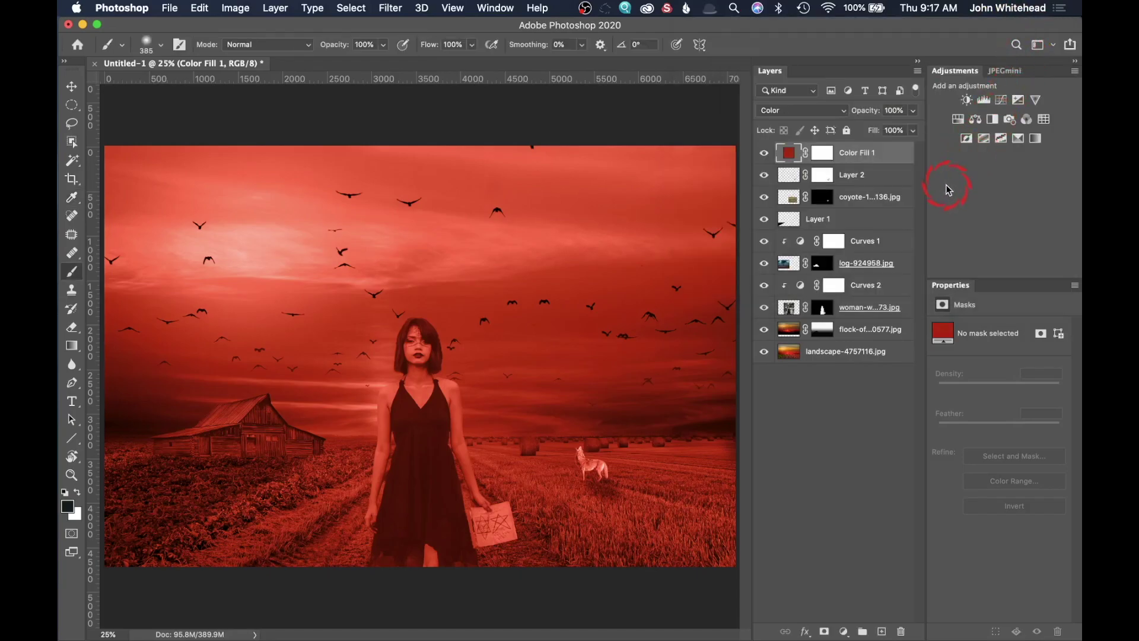
- Lower the Color Fill 1 layer's opacity to leave a partial red tint over the whole composite
{"action": "left_click_drag", "start_coordinate": [840, 155], "coordinate": [831, 198]}
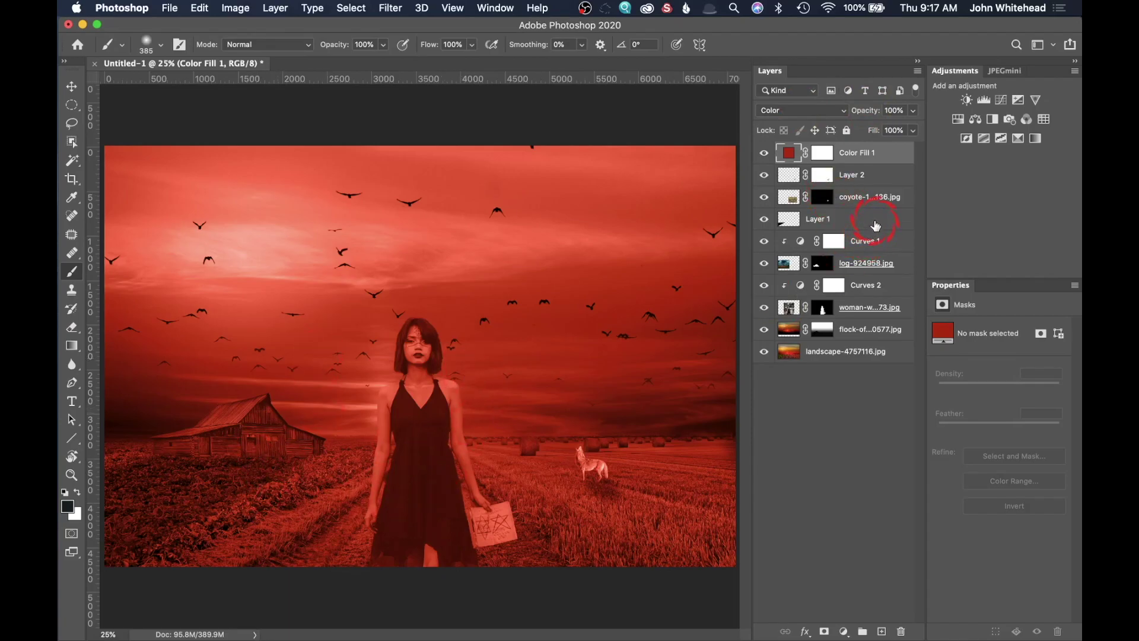
{"action": "left_click_drag", "start_coordinate": [877, 111], "coordinate": [825, 123]}
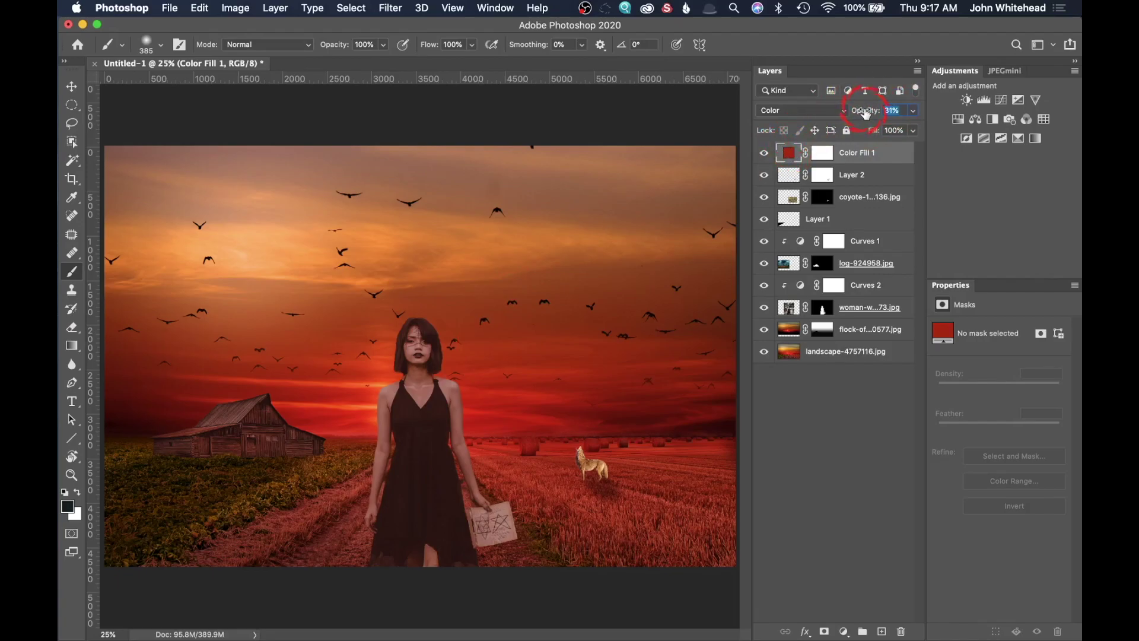
{"action": "left_click_drag", "start_coordinate": [874, 114], "coordinate": [884, 114]}
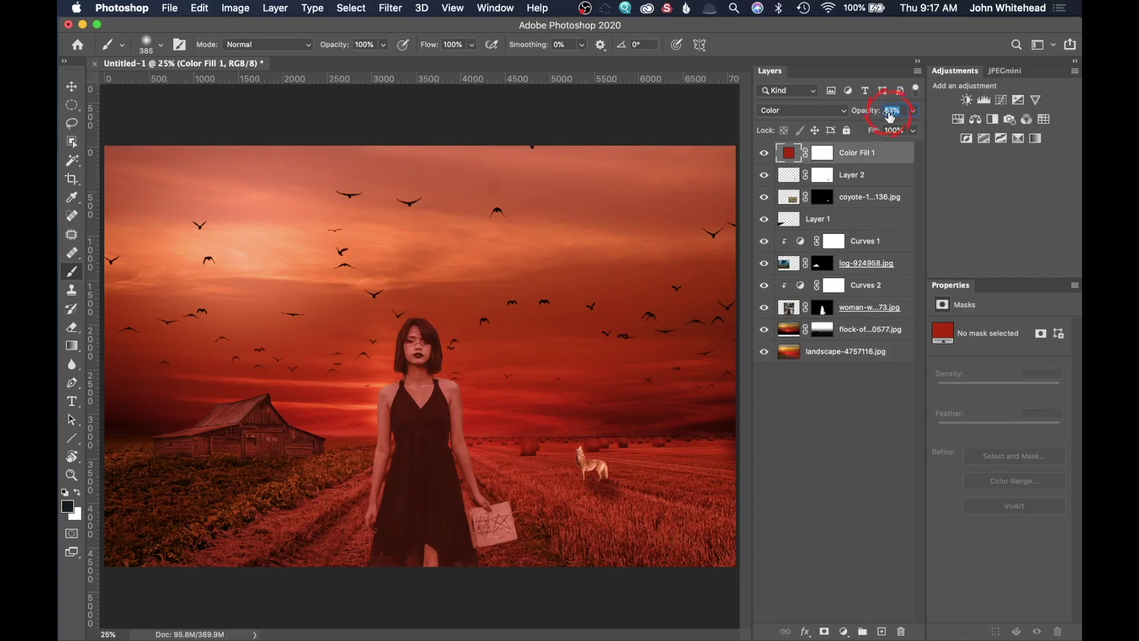
{"action": "left_click_drag", "start_coordinate": [889, 116], "coordinate": [876, 117]}
- Add a Curves adjustment clipped to the coyote layer, raising the black point's output to 16 and lowering the white point's output to 139
{"action": "left_click", "coordinate": [791, 202]}
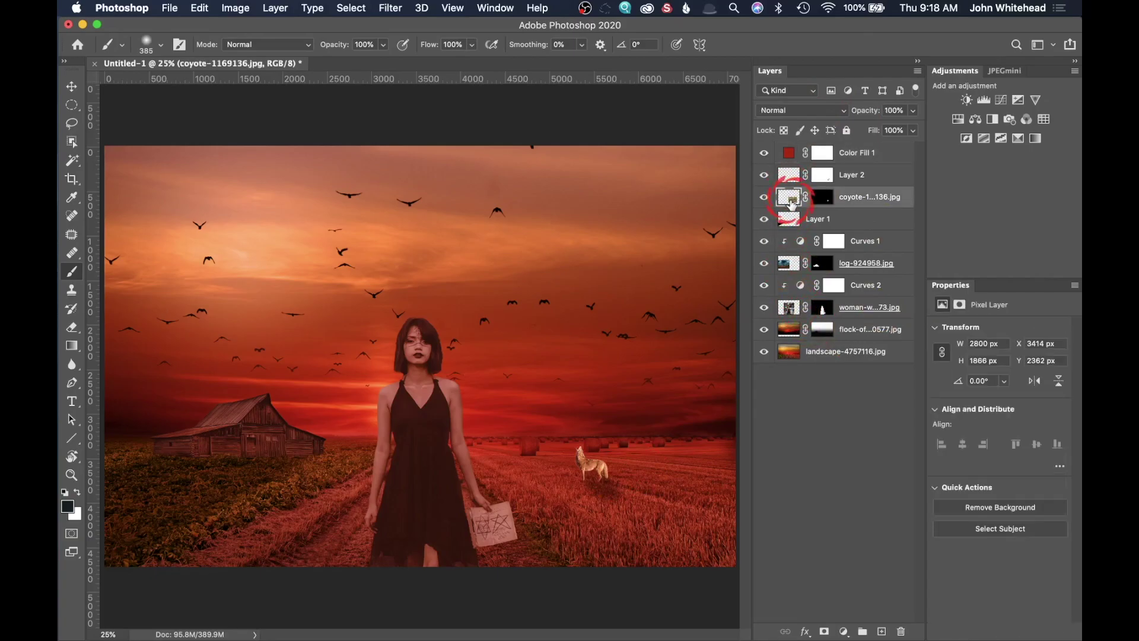
{"action": "left_click", "coordinate": [1000, 99]}
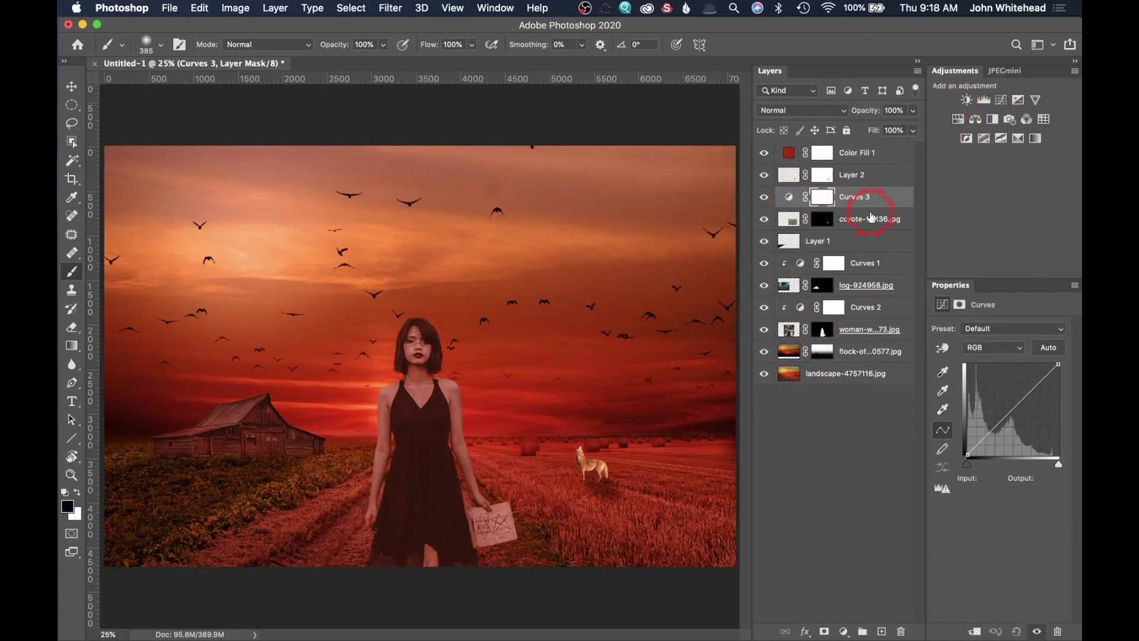
{"action": "left_click", "coordinate": [795, 207], "text": "alt"}
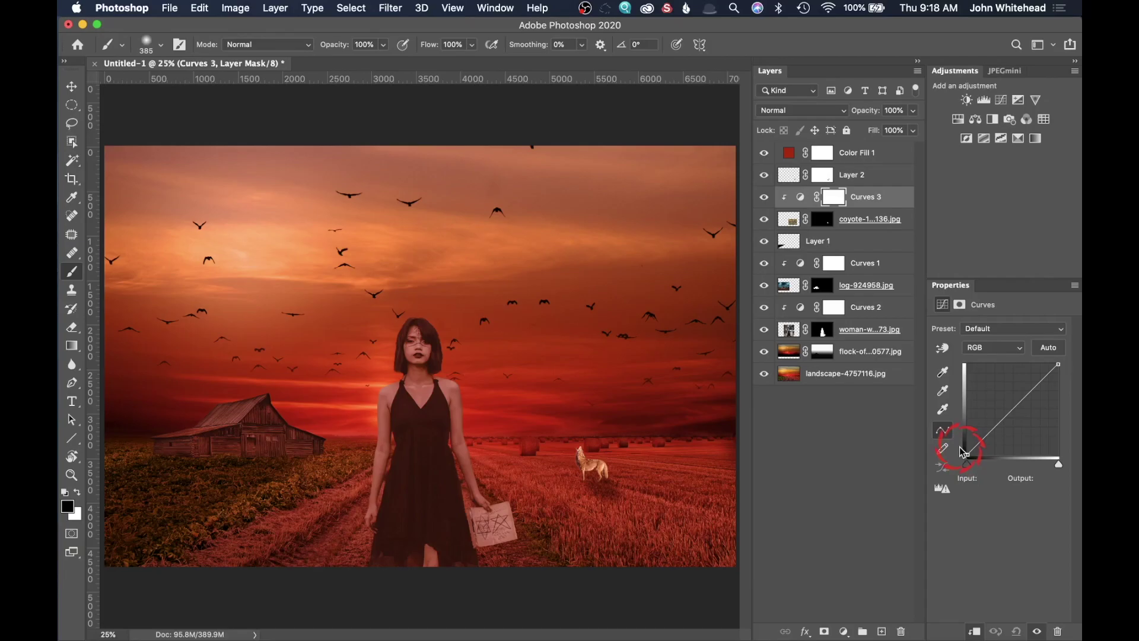
{"action": "left_click_drag", "start_coordinate": [968, 452], "coordinate": [967, 449]}
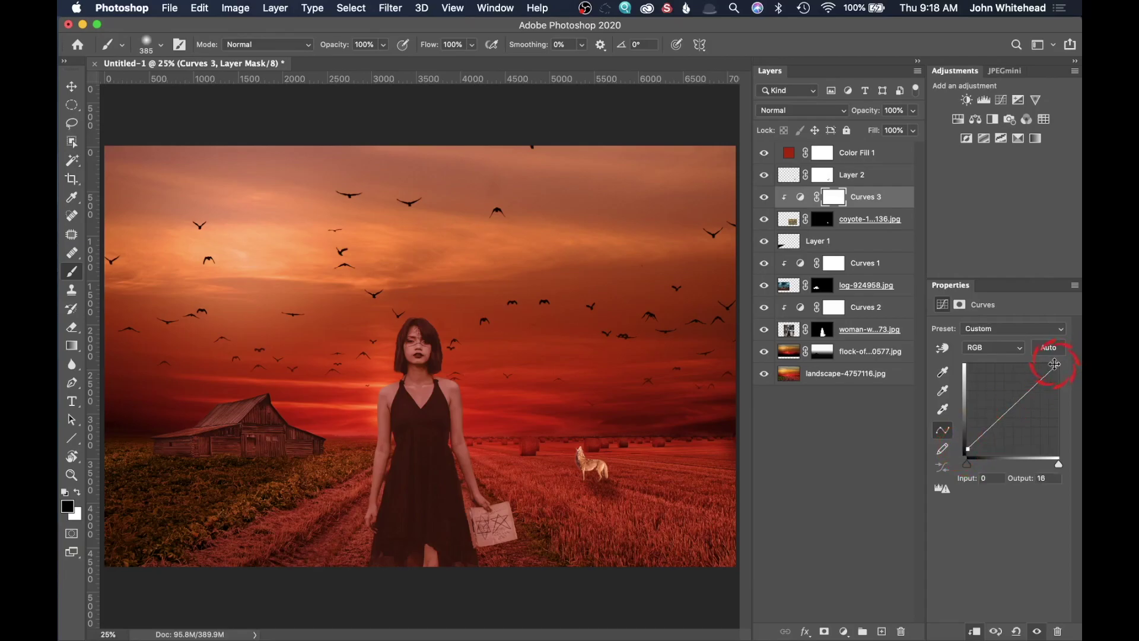
{"action": "left_click_drag", "start_coordinate": [1053, 364], "coordinate": [1057, 401]}
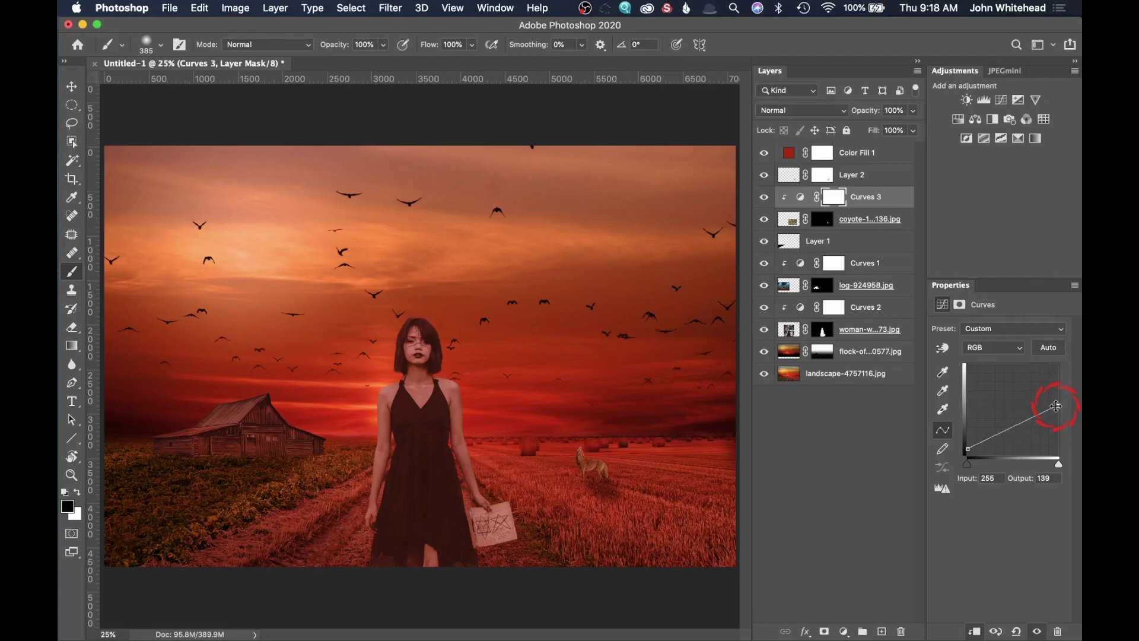
{"action": "left_click", "coordinate": [782, 409]}
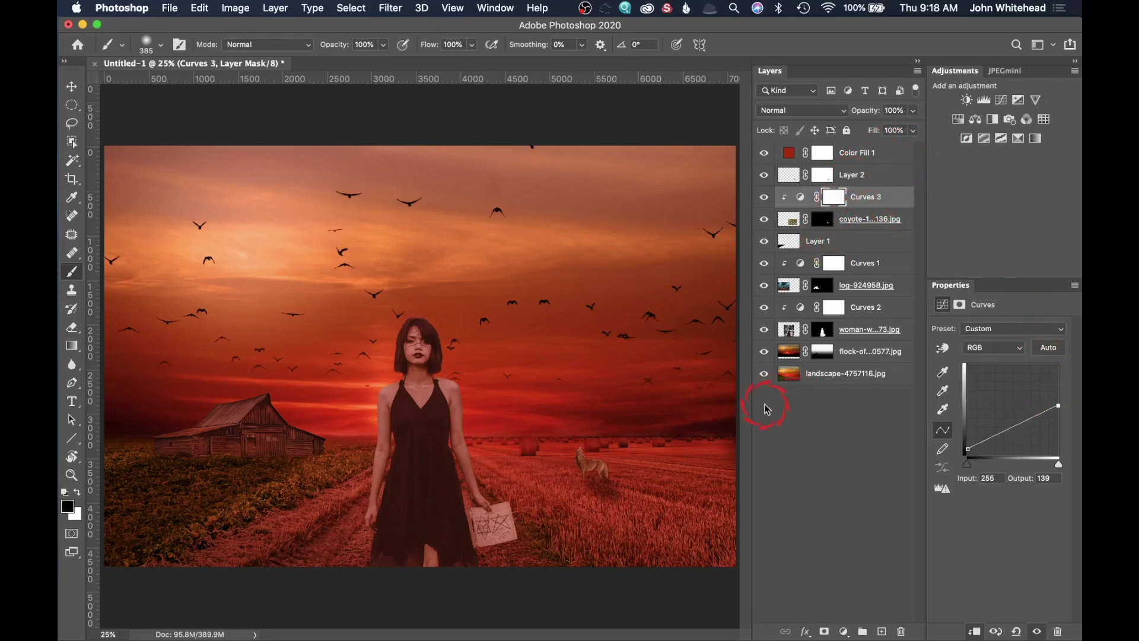
{"action": "left_click", "coordinate": [630, 505]}
{"action": "left_click", "coordinate": [883, 237]}
{"action": "left_click", "coordinate": [796, 154]}
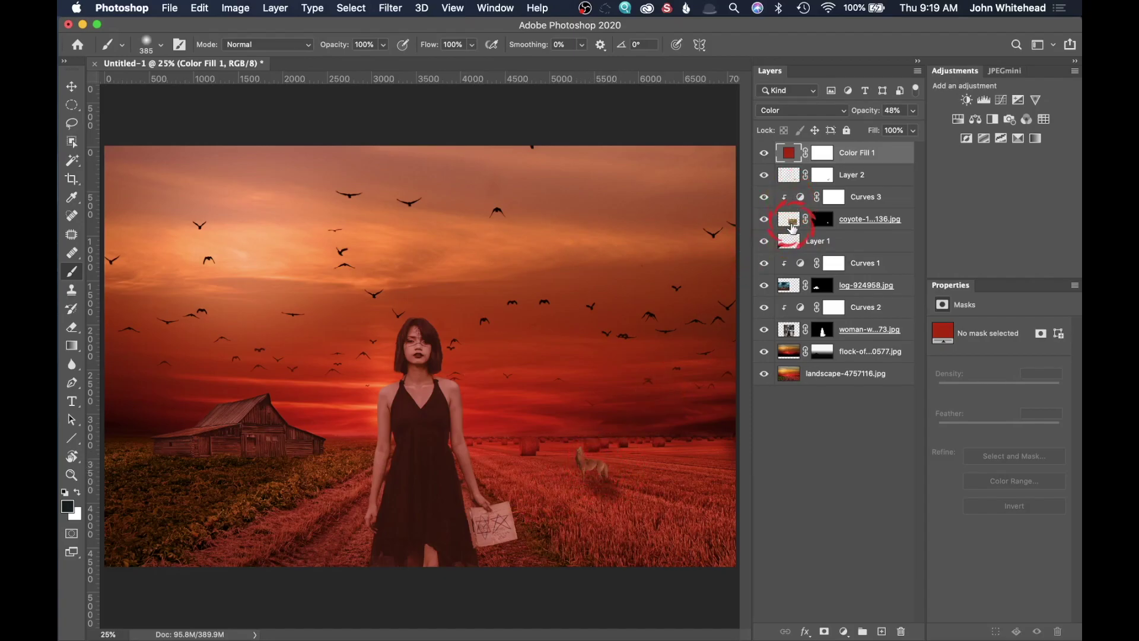
- Add a Hue/Saturation adjustment above Curves 3, set the Yellows saturation to -59, and clip it to the coyote layer
{"action": "left_click", "coordinate": [791, 198]}
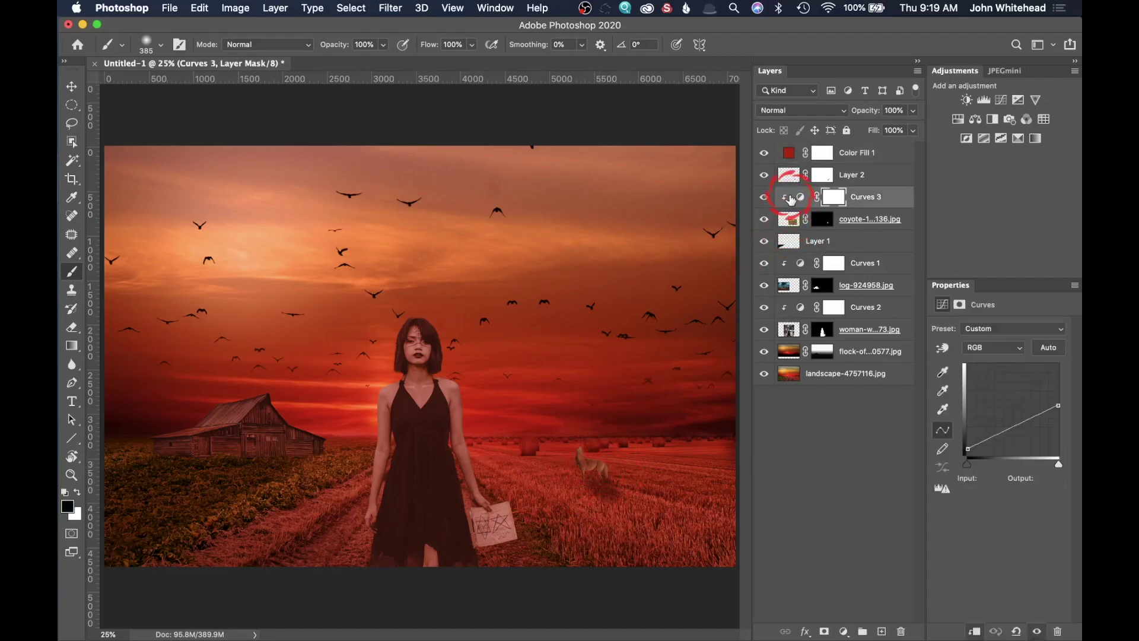
{"action": "left_click", "coordinate": [956, 121]}
{"action": "left_click", "coordinate": [983, 349]}
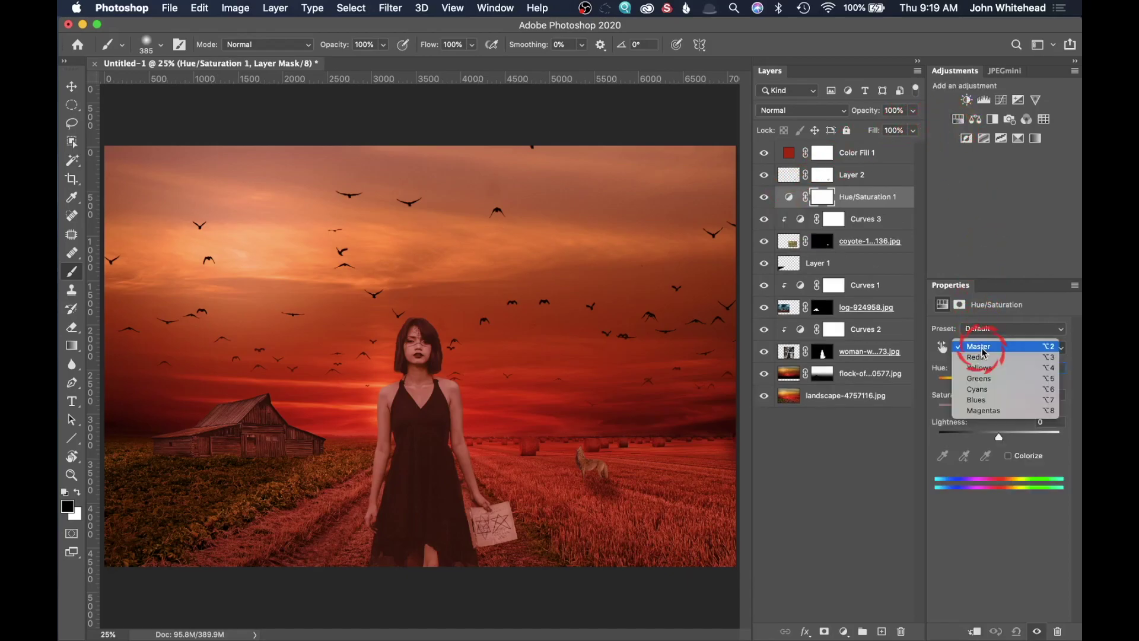
{"action": "left_click", "coordinate": [985, 368]}
{"action": "left_click_drag", "start_coordinate": [1000, 414], "coordinate": [967, 413]}
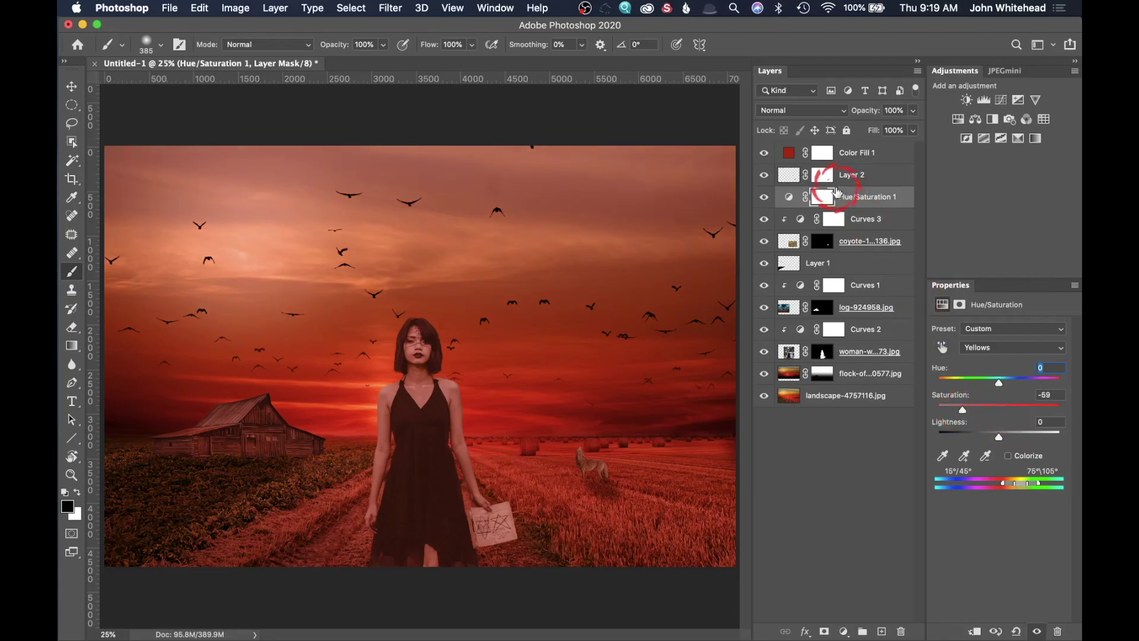
{"action": "left_click", "coordinate": [801, 214], "text": "alt"}
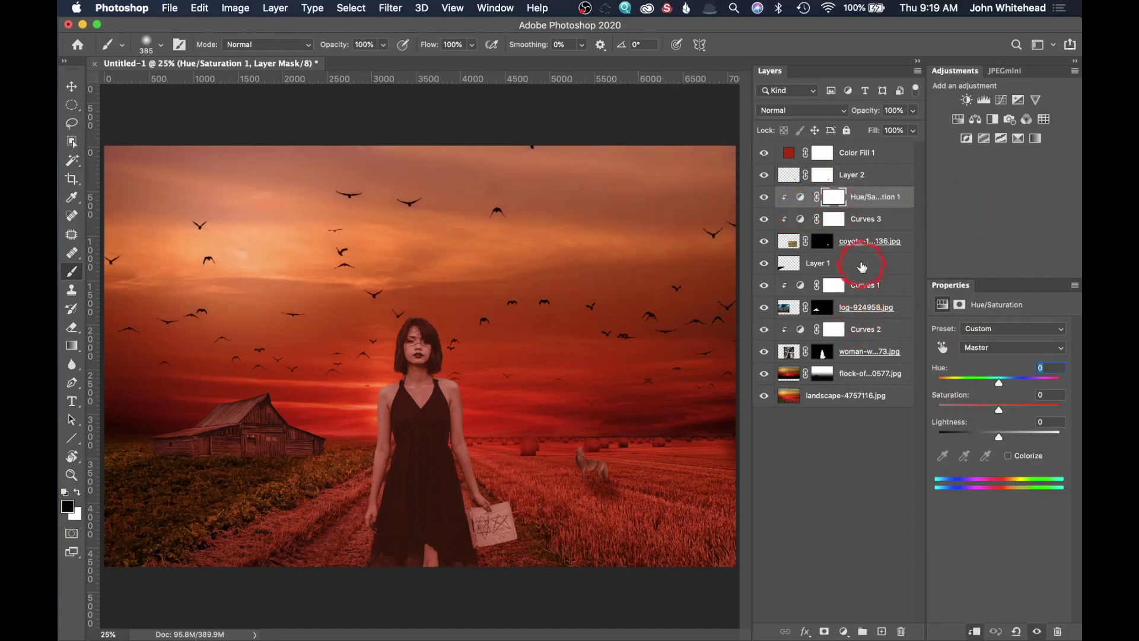
{"action": "left_click", "coordinate": [765, 198]}
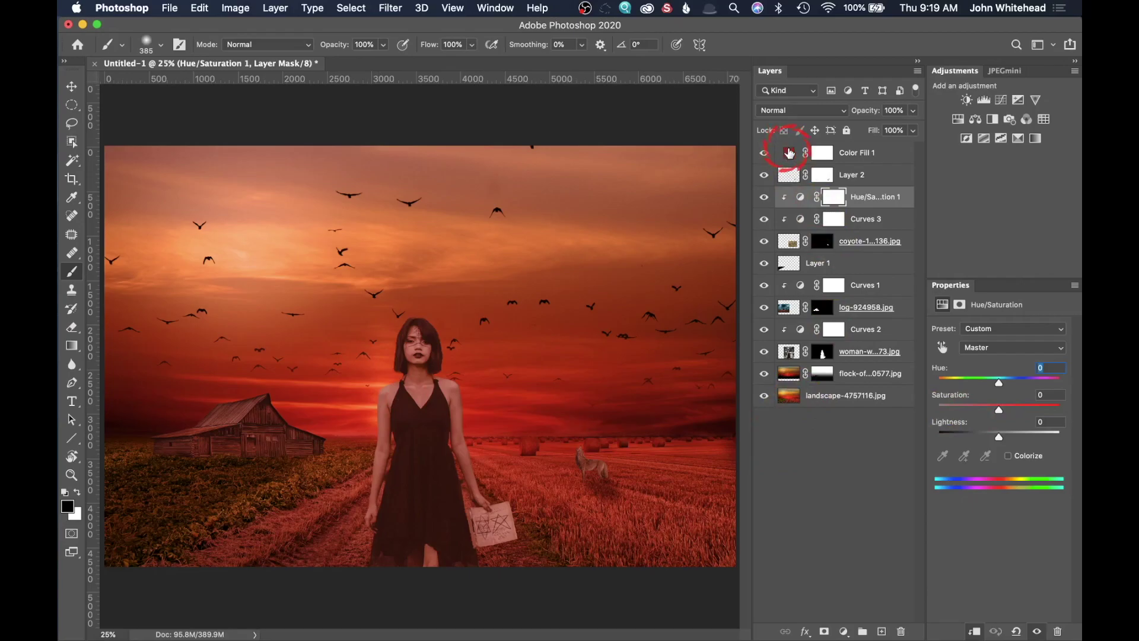
- Duplicate the Color Fill 1 layer and place the copy directly above the coyote layer, below Curves 3, clipped to the coyote
{"action": "left_click", "coordinate": [791, 154]}
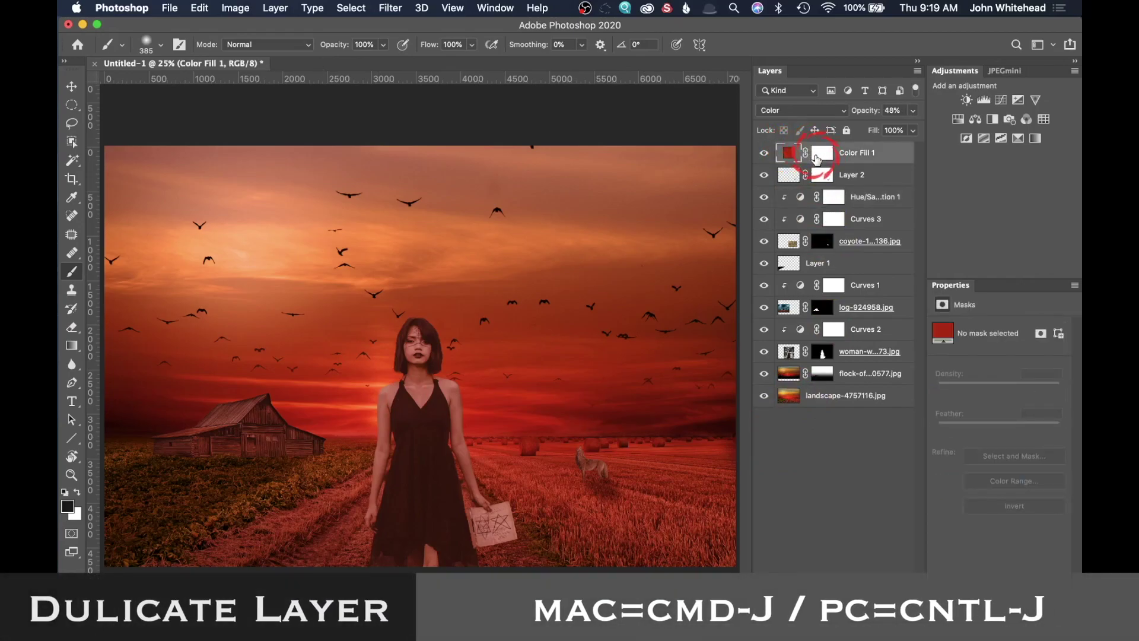
{"action": "key", "text": "super+j"}
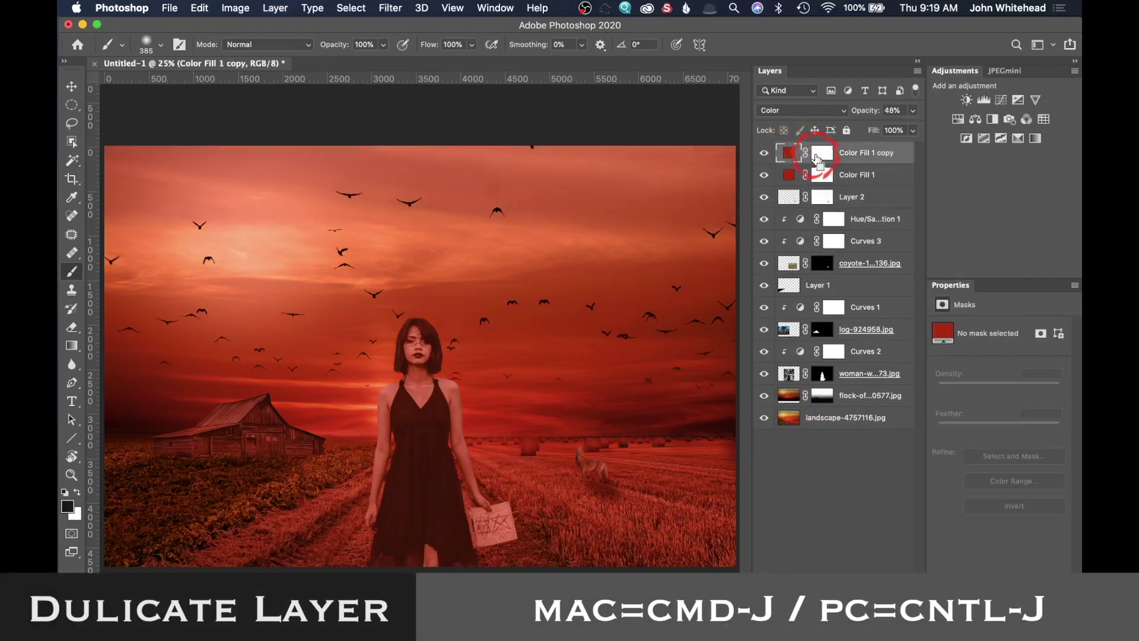
{"action": "left_click_drag", "start_coordinate": [792, 153], "coordinate": [798, 254]}
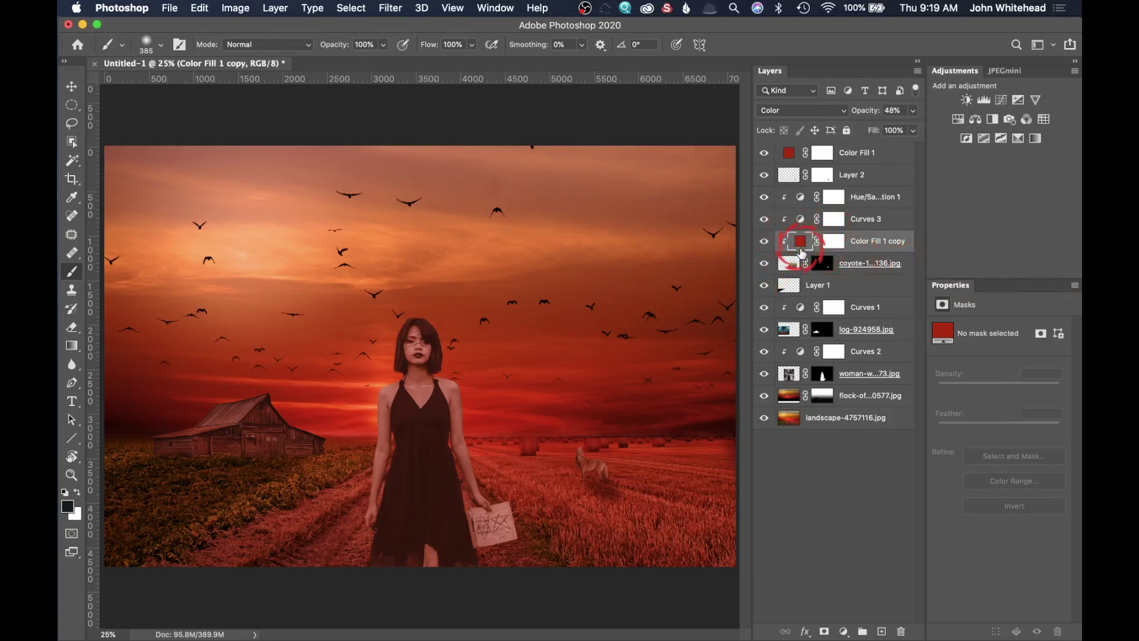
{"action": "left_click", "coordinate": [764, 242]}
{"action": "left_click", "coordinate": [764, 242]}
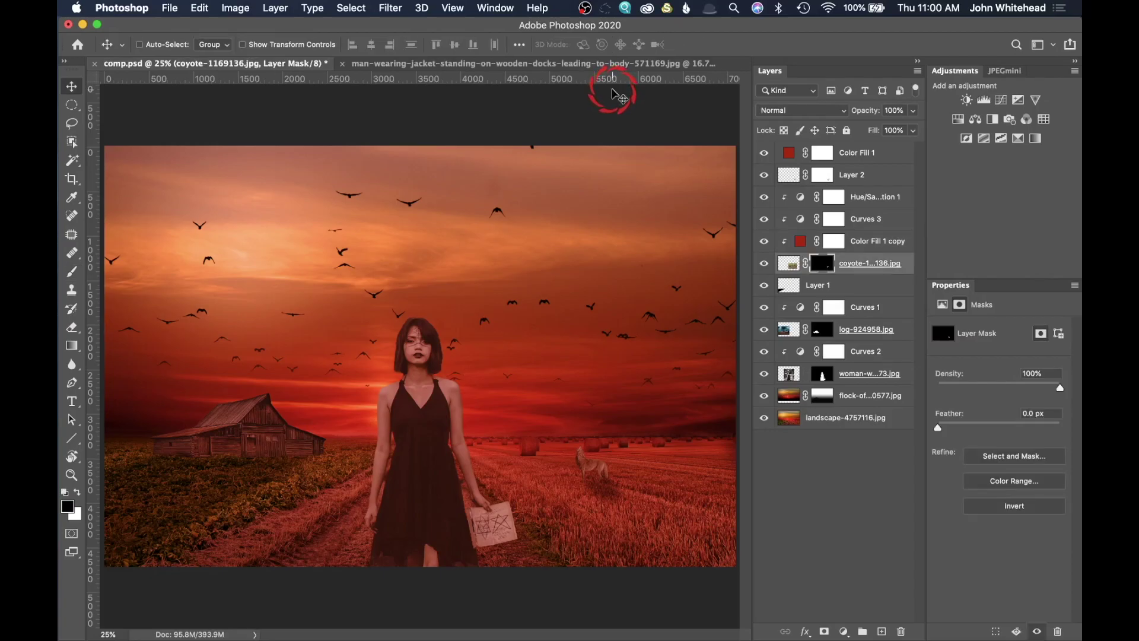
- Load the coyote mask as a selection and fill it with black on a new layer clipped directly above the coyote layer
{"action": "left_click", "coordinate": [824, 264], "text": "super"}
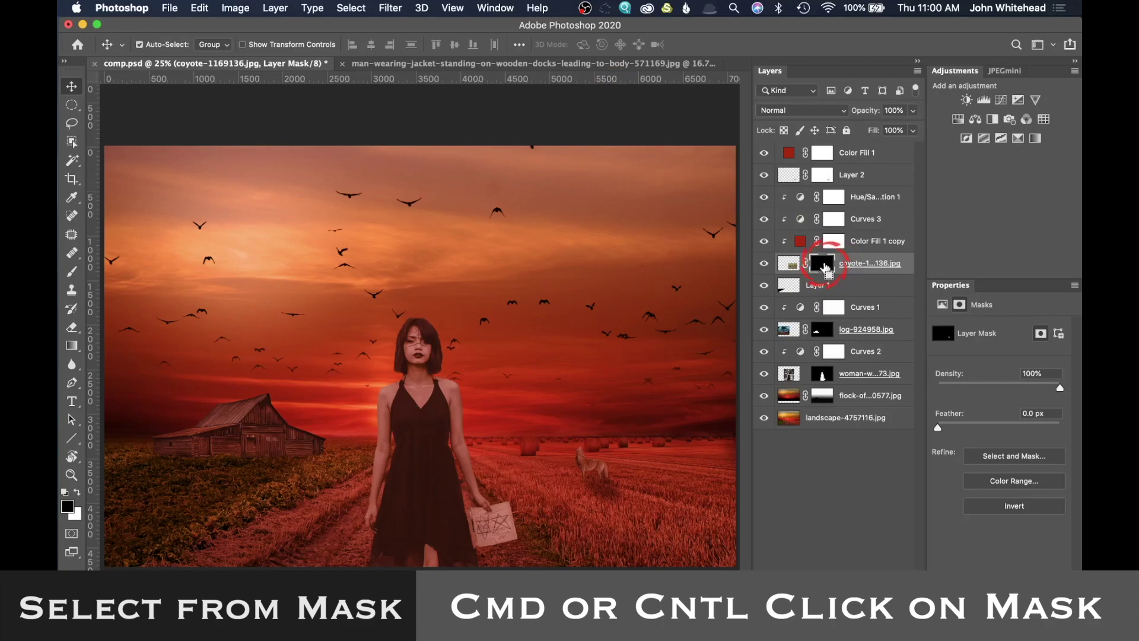
{"action": "left_click", "coordinate": [825, 266], "text": "super"}
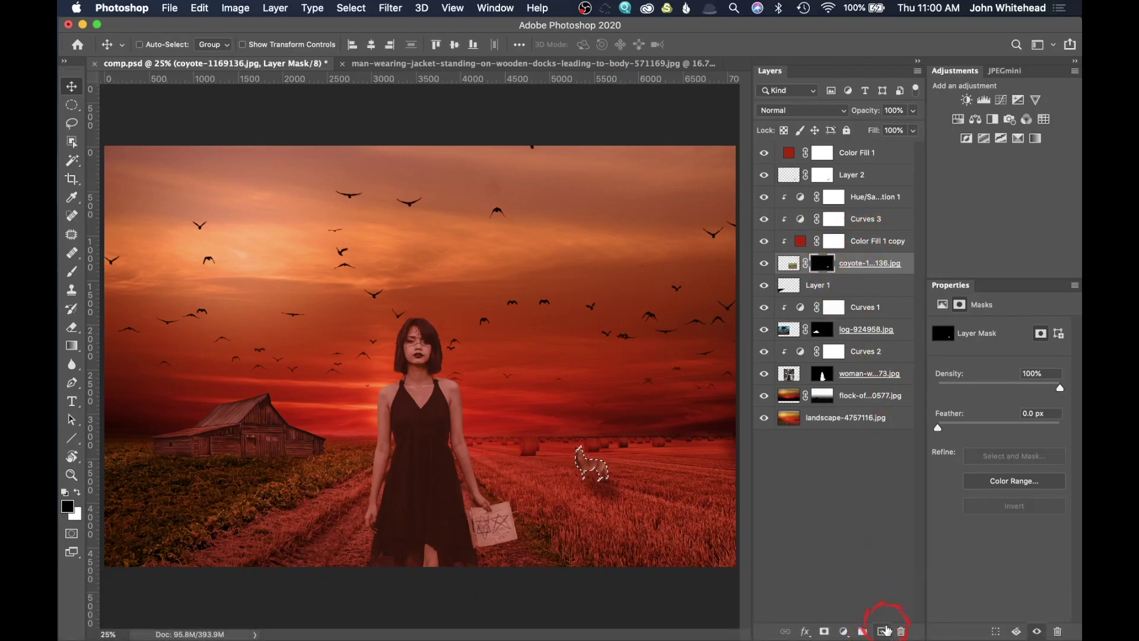
{"action": "left_click", "coordinate": [883, 631]}
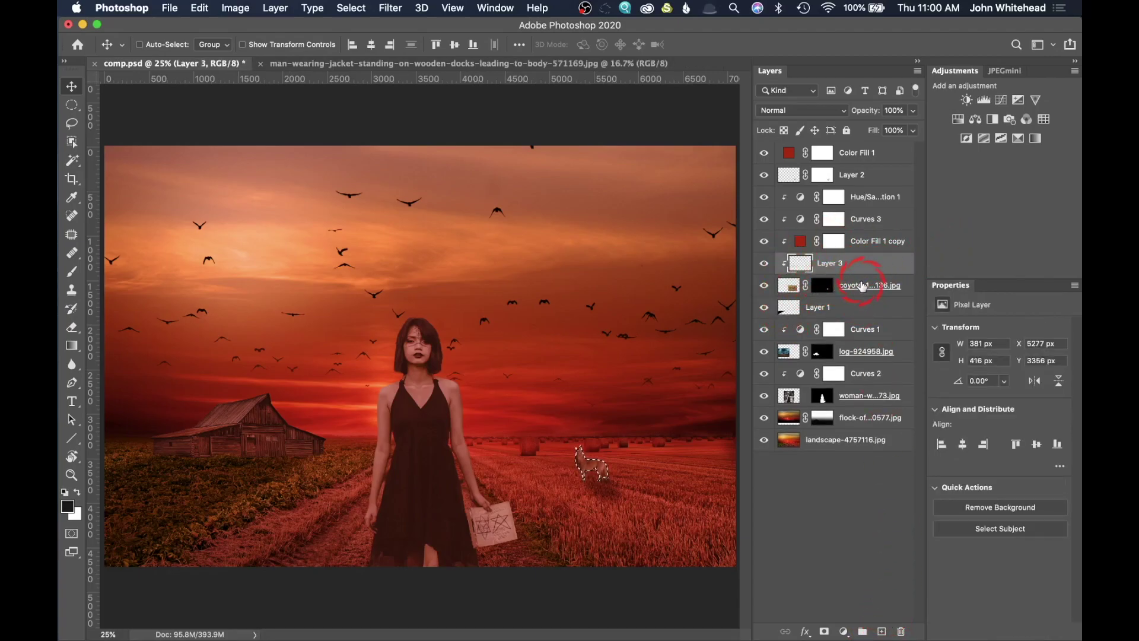
{"action": "key", "text": "shift+BackSpace"}
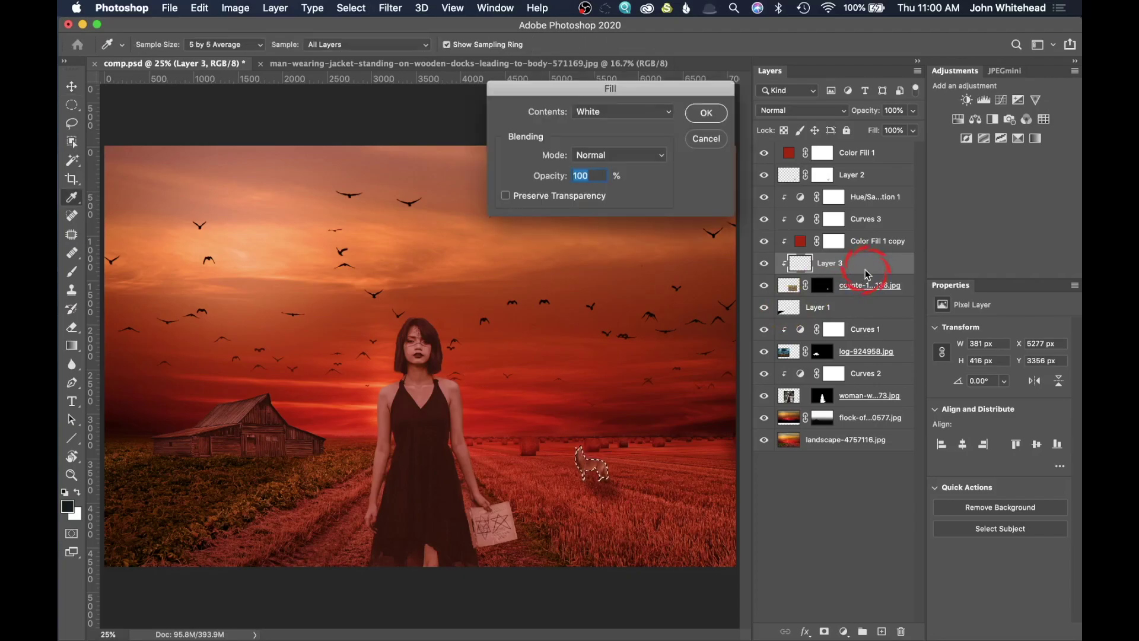
{"action": "left_click", "coordinate": [627, 110]}
{"action": "left_click", "coordinate": [620, 84]}
{"action": "left_click", "coordinate": [707, 114]}
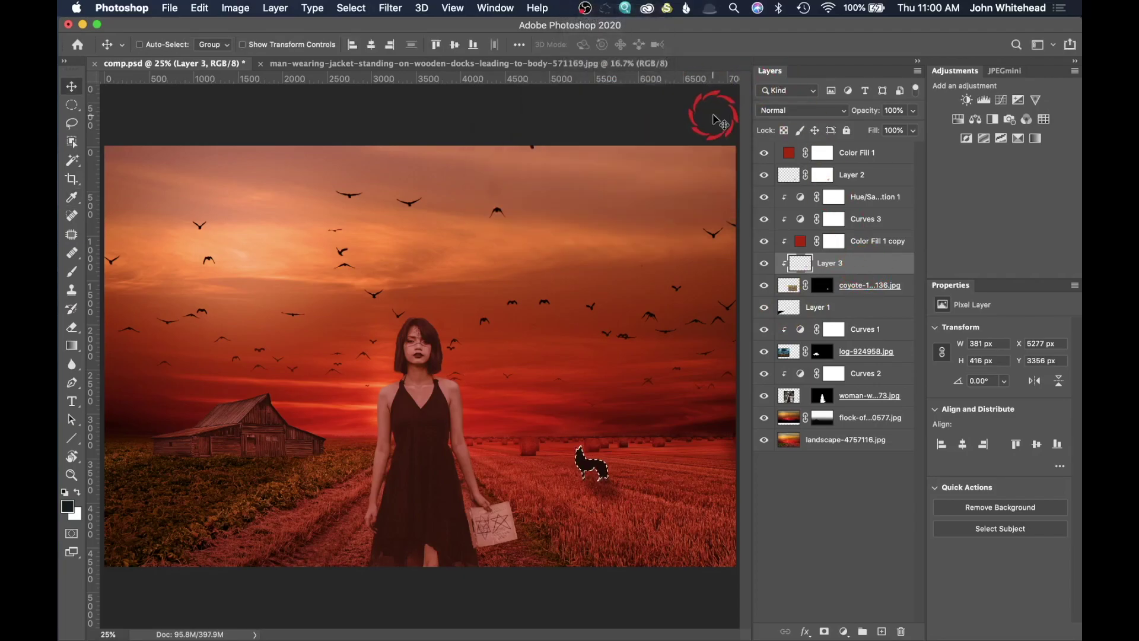
- Set the black coyote-shaped layer to Multiply at 40% opacity and deselect
{"action": "left_click", "coordinate": [798, 110]}
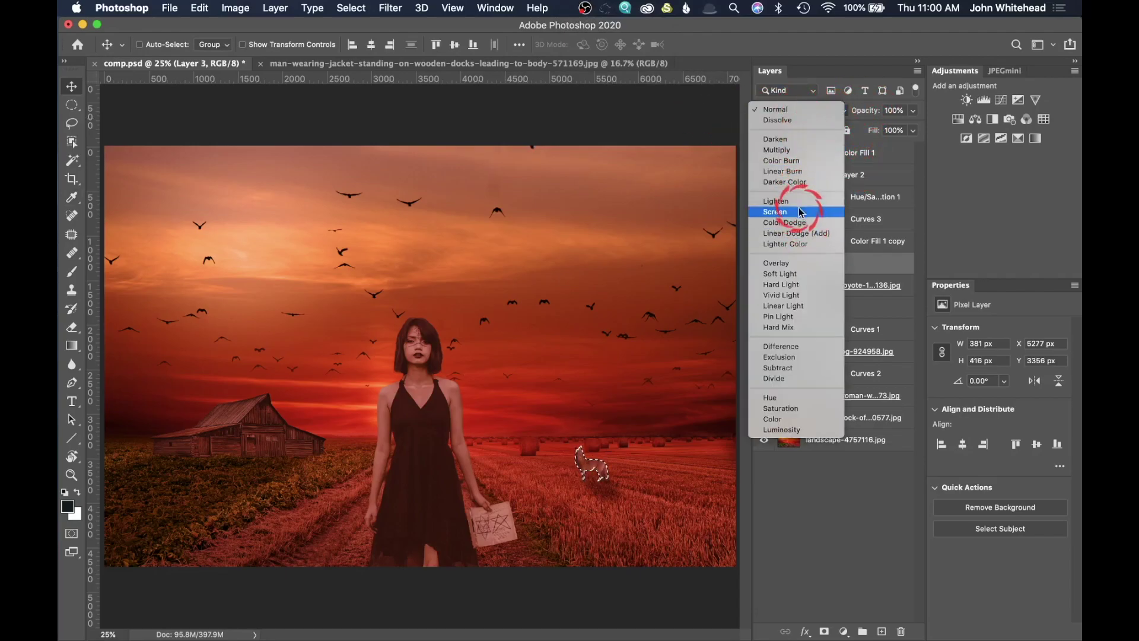
{"action": "left_click", "coordinate": [792, 154]}
{"action": "left_click_drag", "start_coordinate": [870, 110], "coordinate": [828, 114]}
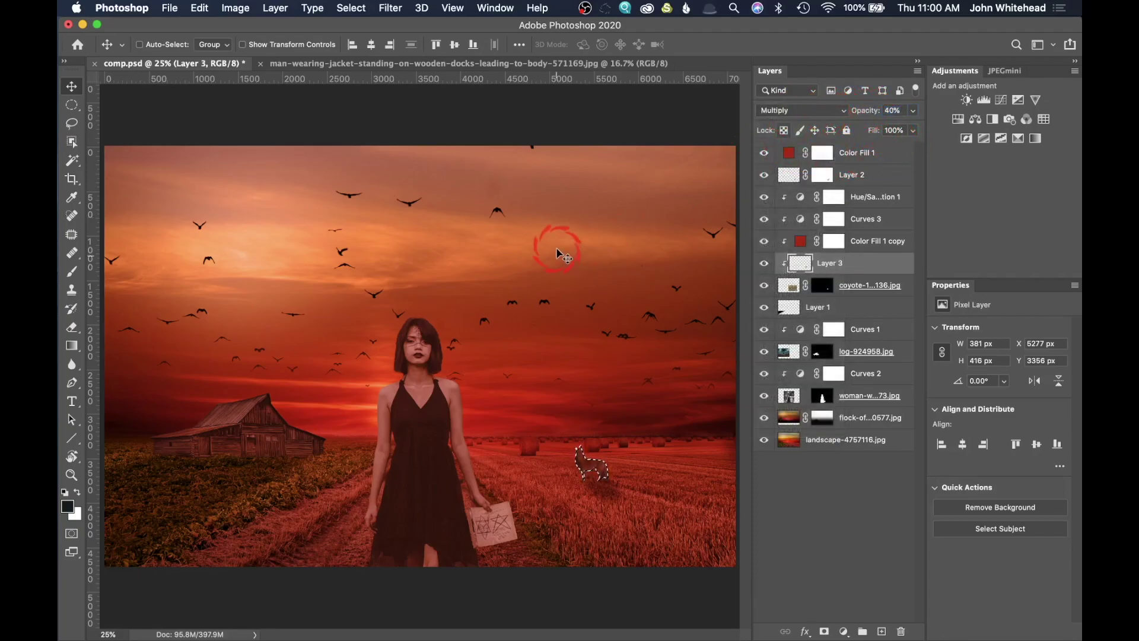
{"action": "key", "text": "super+d"}
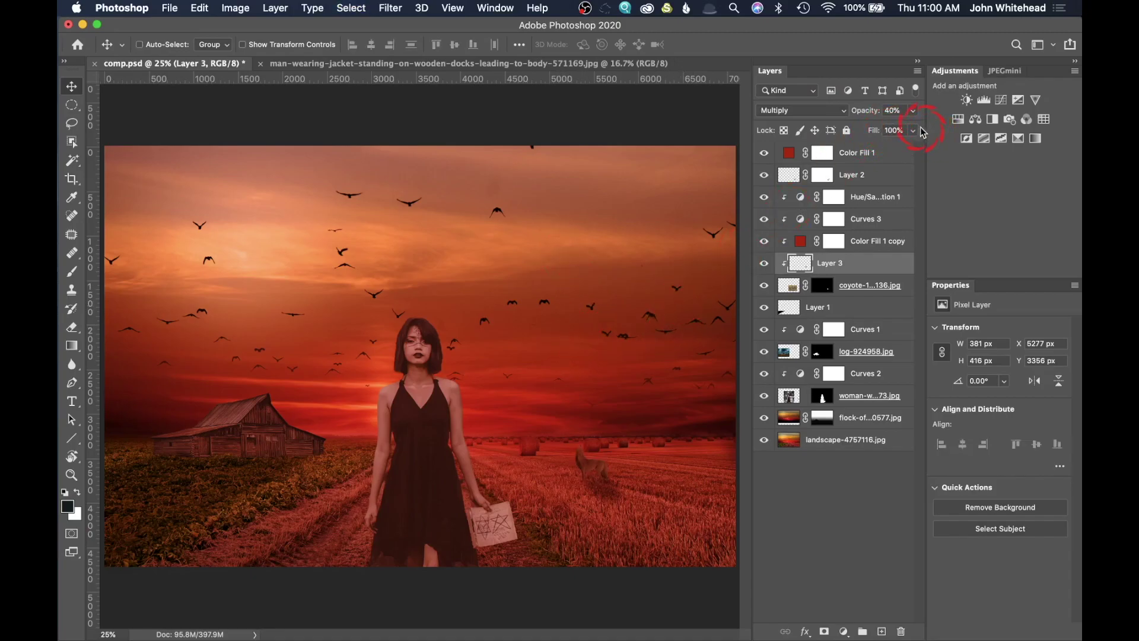
- Lower the opacity of Layer 3, the coyote's black Multiply layer, to 24%
{"action": "left_click", "coordinate": [791, 287]}
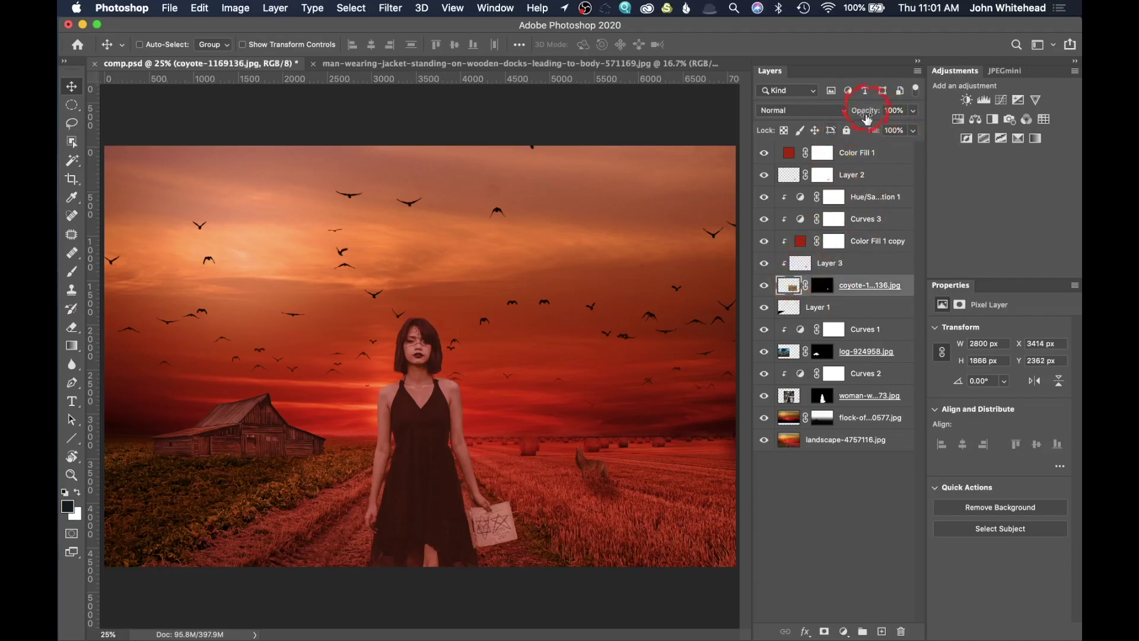
{"action": "left_click", "coordinate": [801, 241]}
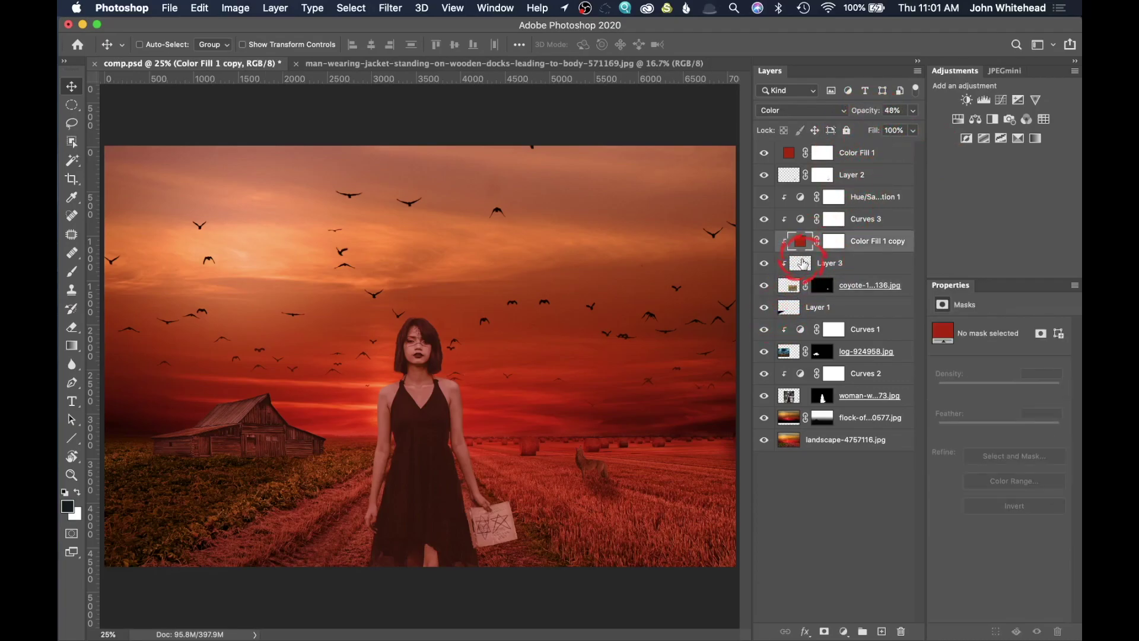
{"action": "left_click", "coordinate": [800, 263]}
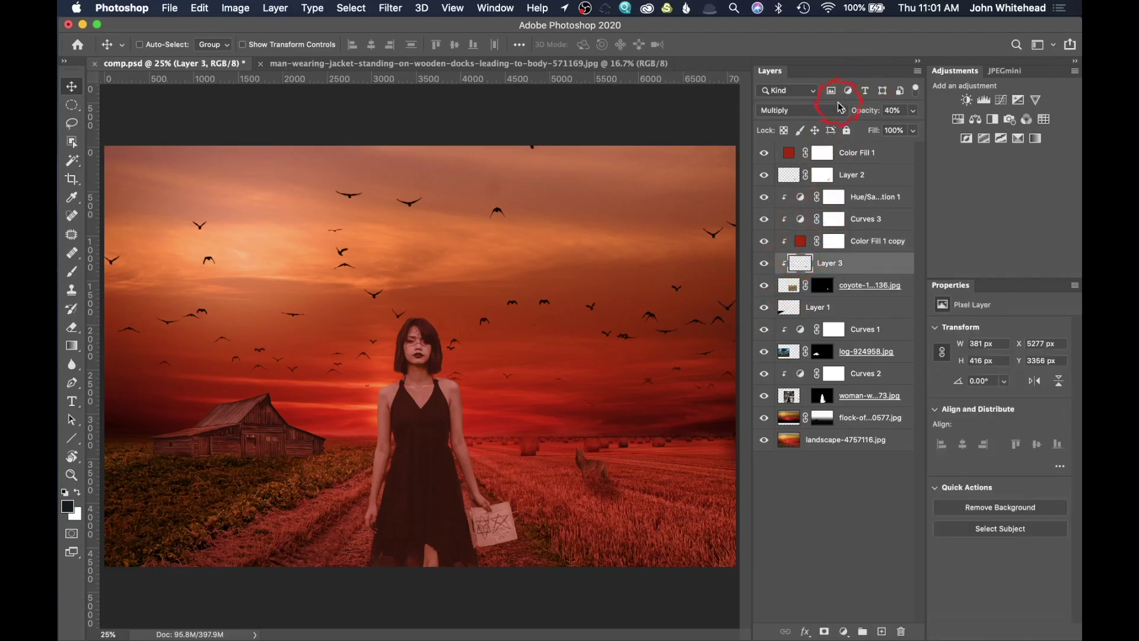
{"action": "left_click_drag", "start_coordinate": [862, 115], "coordinate": [850, 114]}
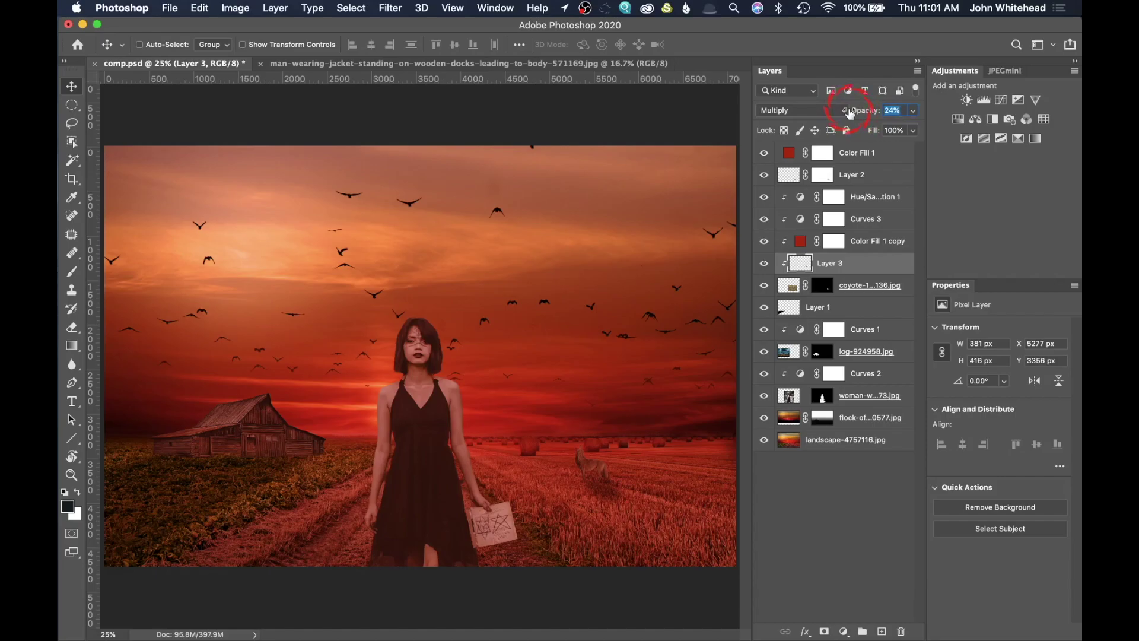
{"action": "left_click", "coordinate": [965, 139]}
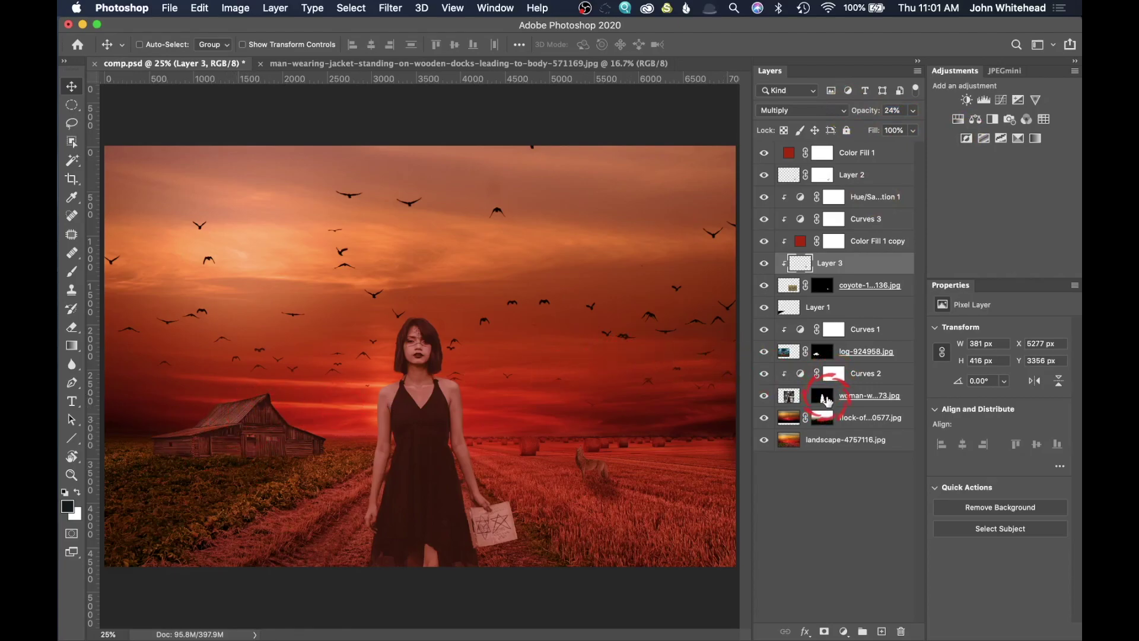
- Load the barn layer's mask as a selection and fill it with black on a new layer
{"action": "left_click", "coordinate": [821, 355], "text": "super"}
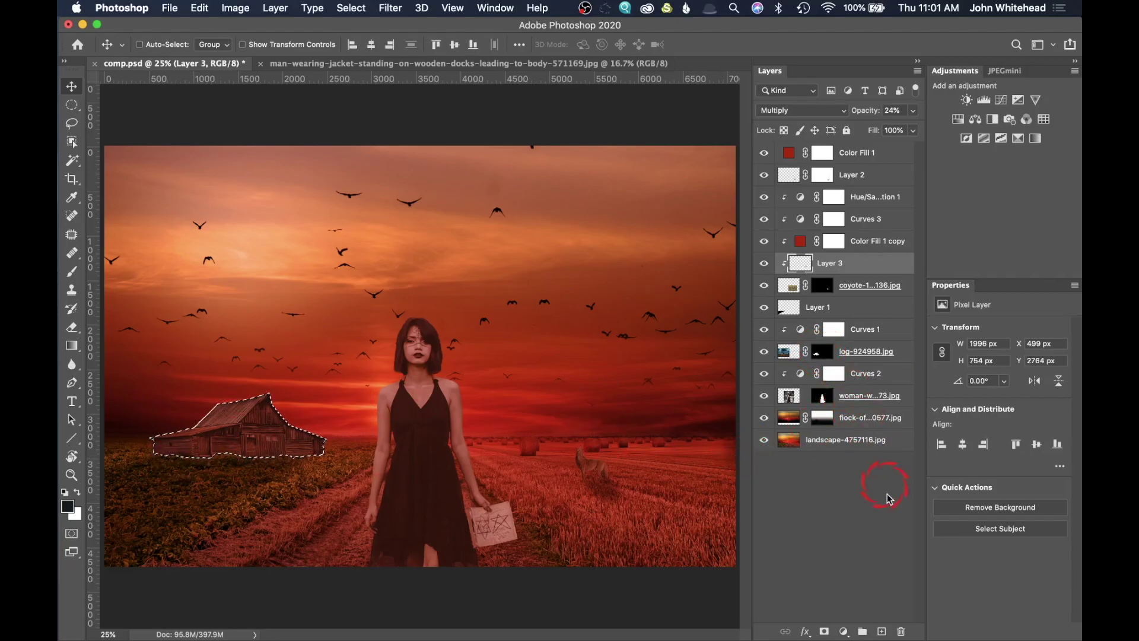
{"action": "left_click", "coordinate": [881, 631]}
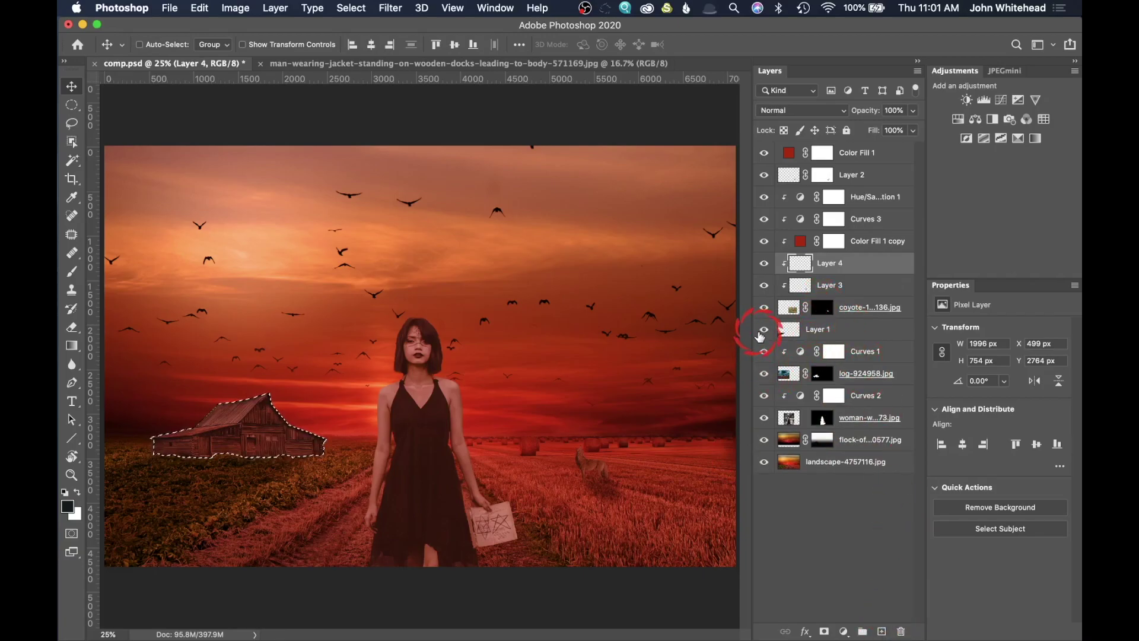
{"action": "key", "text": "shift+BackSpace"}
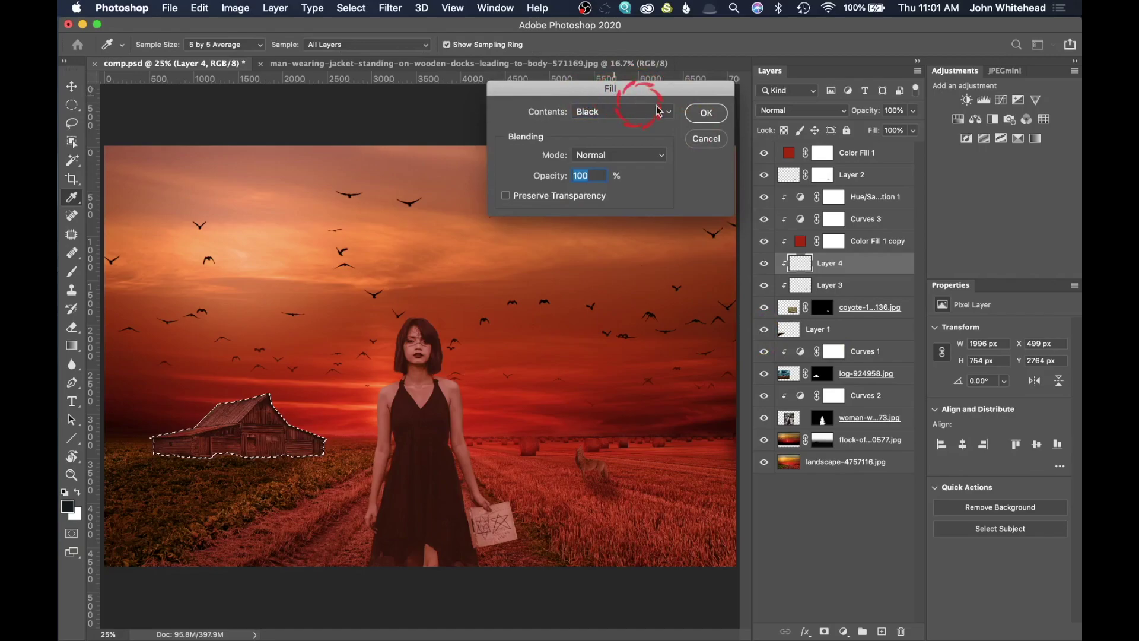
{"action": "left_click", "coordinate": [706, 115]}
{"action": "key", "text": "v"}
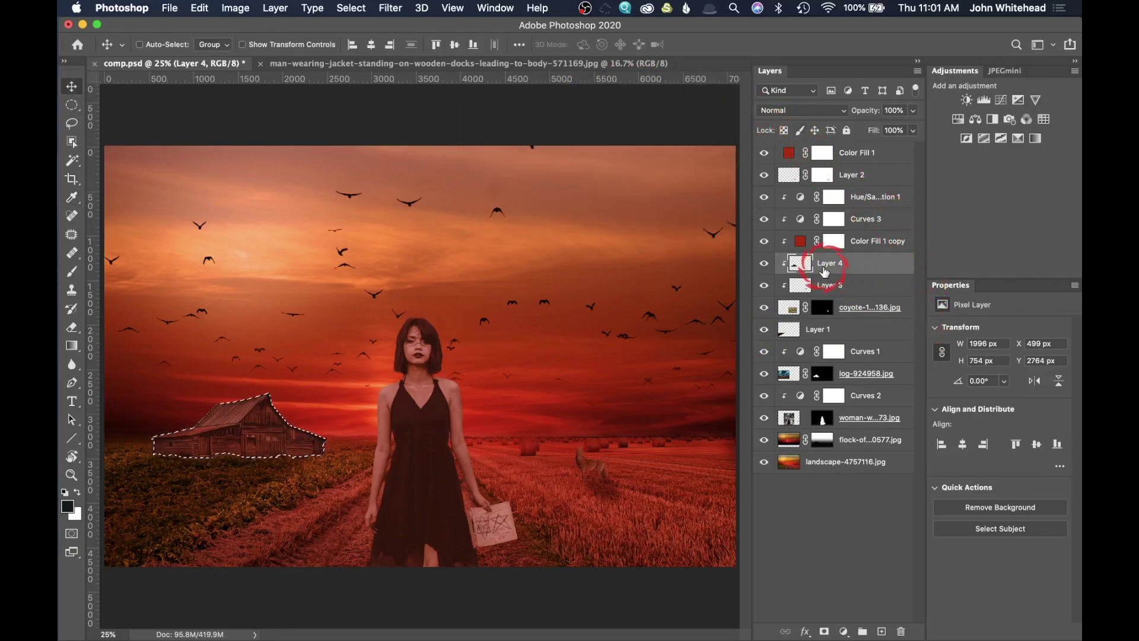
- Move the black barn-shaped layer directly above the barn image layer, clipped to it, and set it to Multiply at 27% opacity
{"action": "left_click_drag", "start_coordinate": [807, 265], "coordinate": [813, 368]}
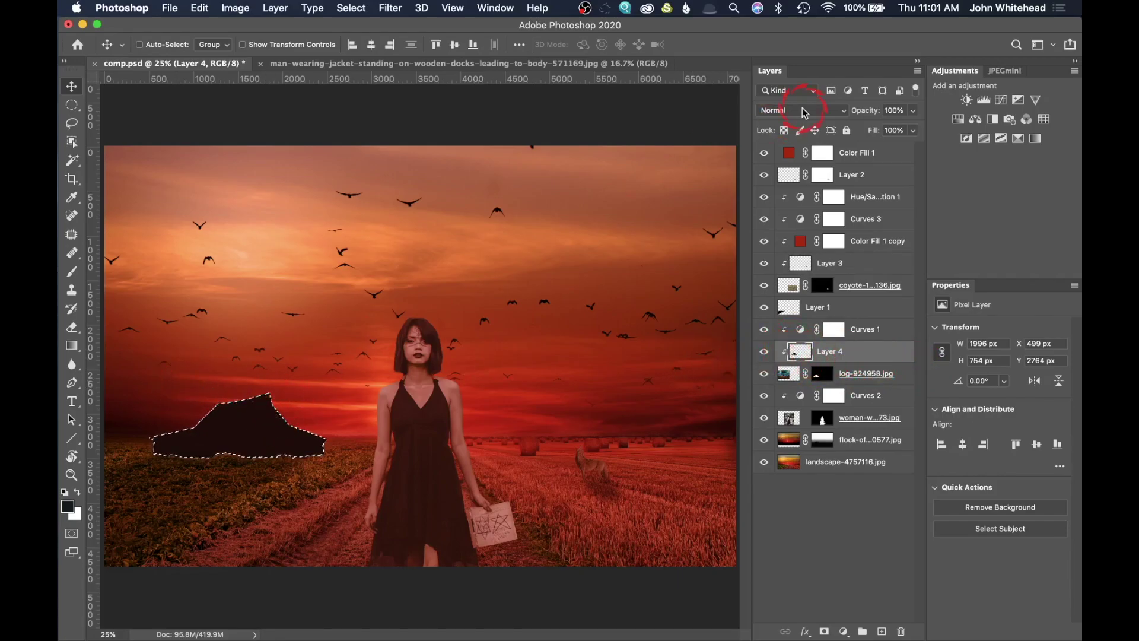
{"action": "left_click", "coordinate": [805, 113]}
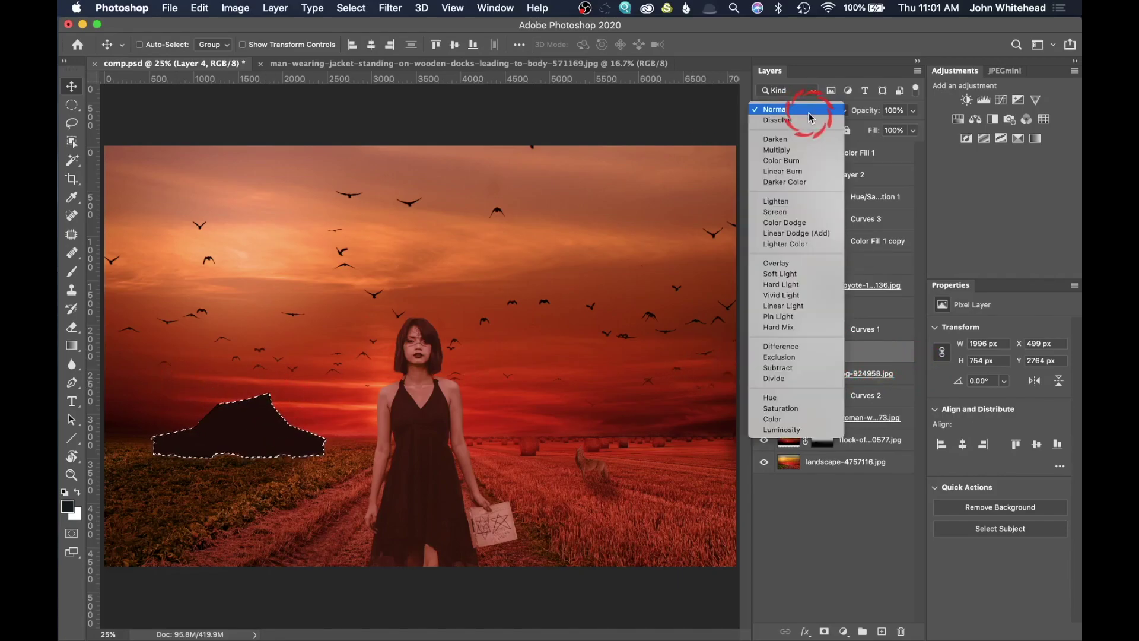
{"action": "left_click", "coordinate": [804, 148]}
{"action": "left_click_drag", "start_coordinate": [872, 113], "coordinate": [820, 116]}
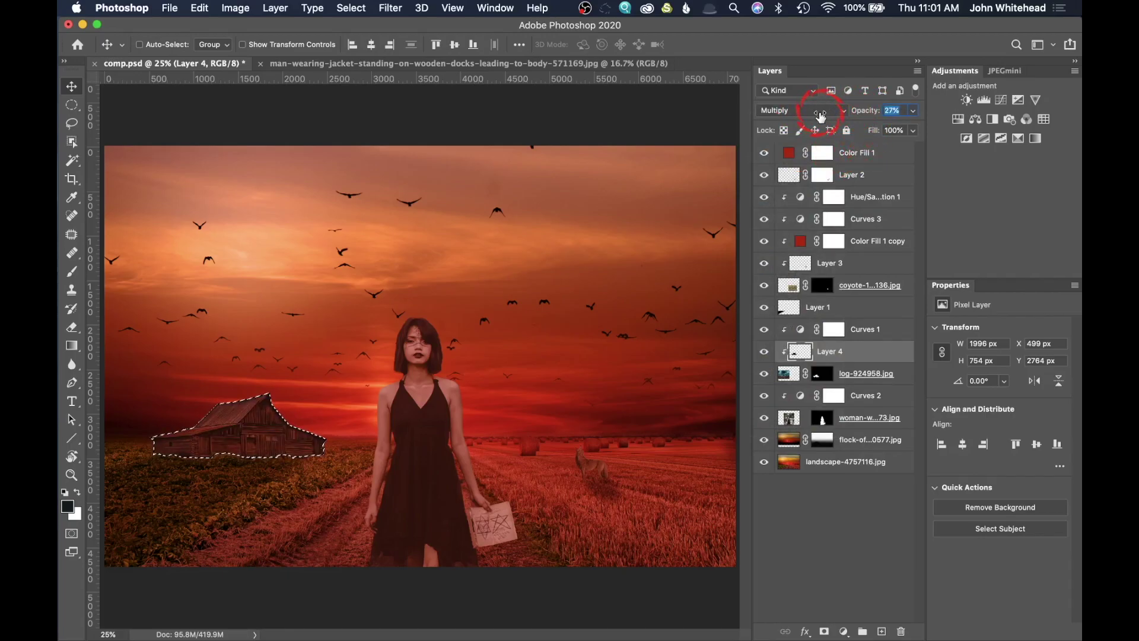
{"action": "key", "text": "super+d"}
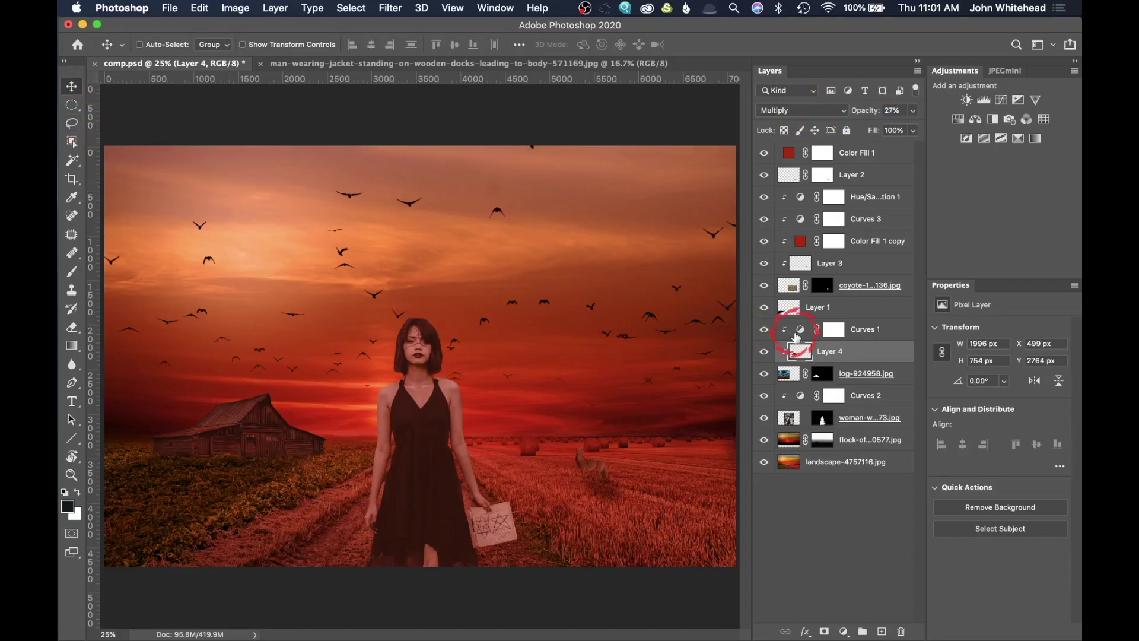
{"action": "left_click", "coordinate": [764, 353]}
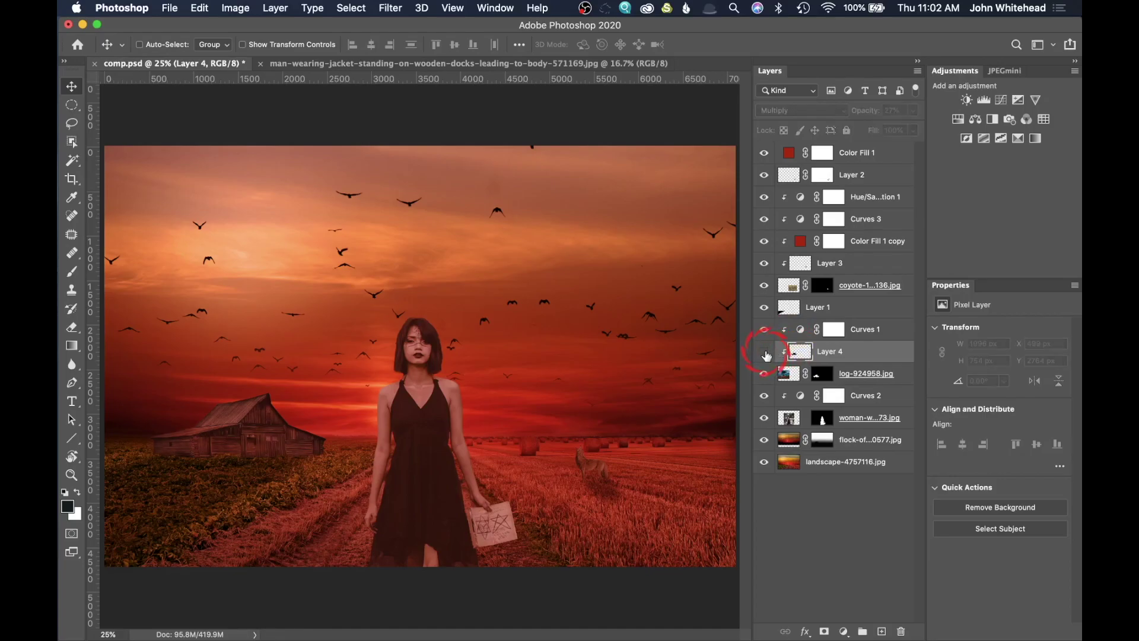
{"action": "left_click", "coordinate": [765, 353]}
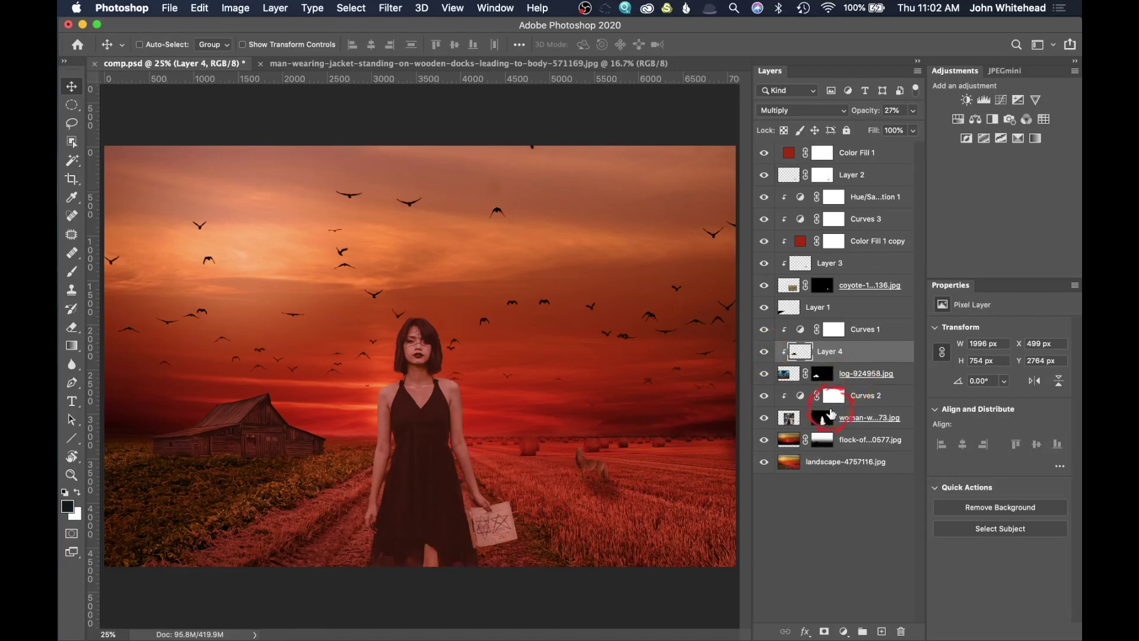
- Darken the woman's legs below the dress hem by painting black on her image layer with the Brush at 4% flow
{"action": "left_click", "coordinate": [789, 421]}
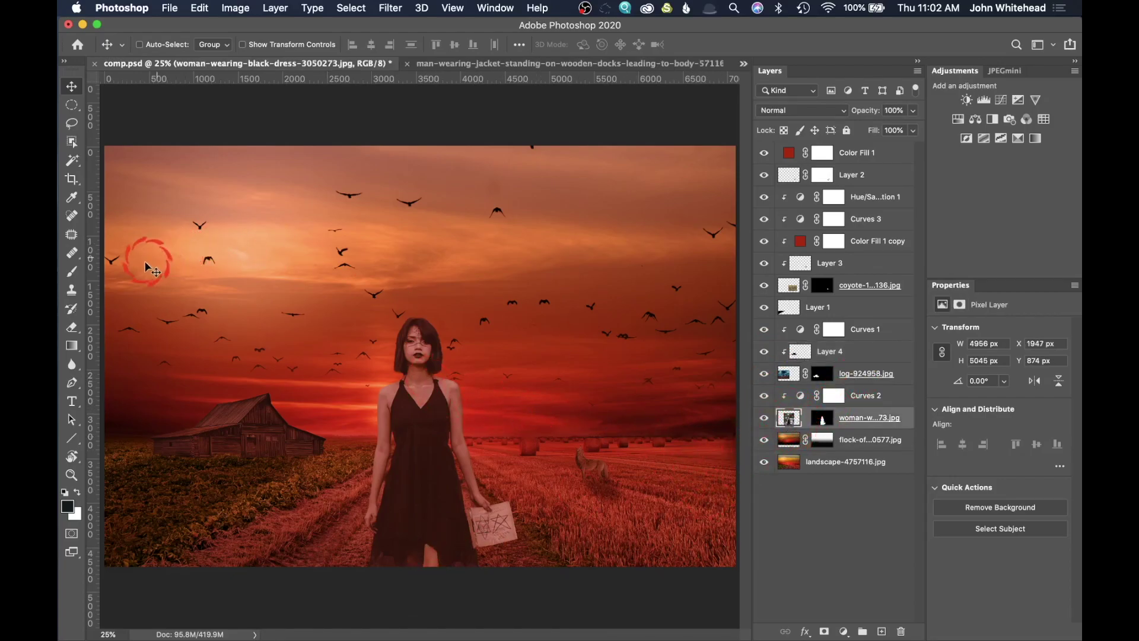
{"action": "left_click", "coordinate": [70, 272]}
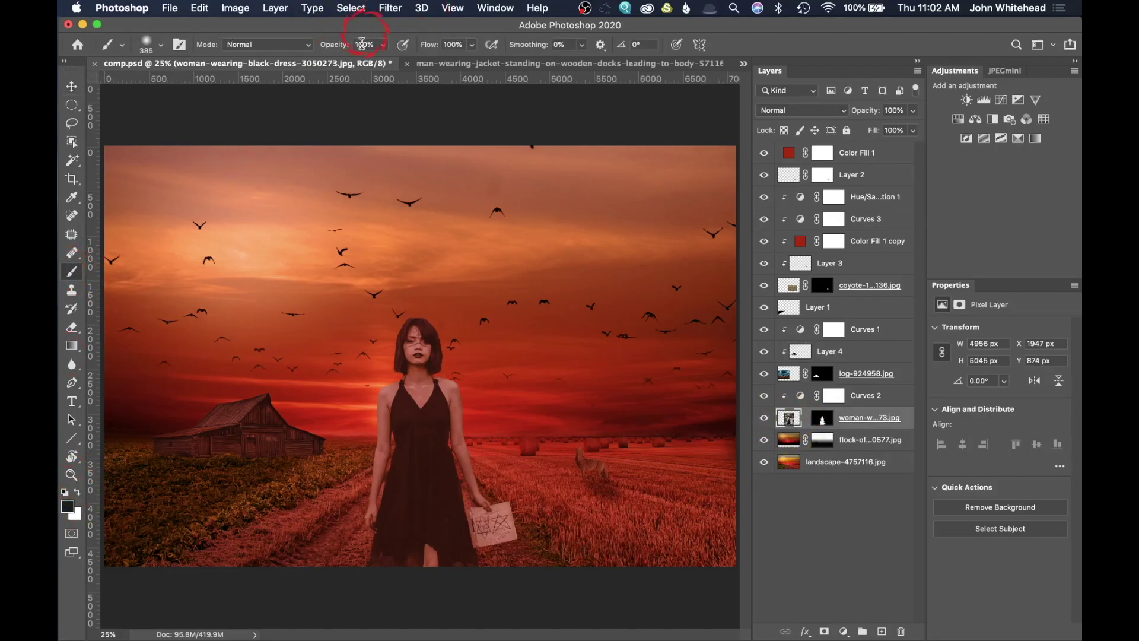
{"action": "left_click_drag", "start_coordinate": [434, 47], "coordinate": [356, 47]}
{"action": "mouse_move", "coordinate": [432, 566]}
{"action": "left_mouse_down"}
{"action": "mouse_move", "coordinate": [425, 551]}
{"action": "mouse_move", "coordinate": [460, 605]}
{"action": "mouse_move", "coordinate": [421, 541]}
{"action": "mouse_move", "coordinate": [431, 571]}
{"action": "mouse_move", "coordinate": [427, 542]}
{"action": "mouse_move", "coordinate": [499, 623]}
{"action": "left_mouse_up"}
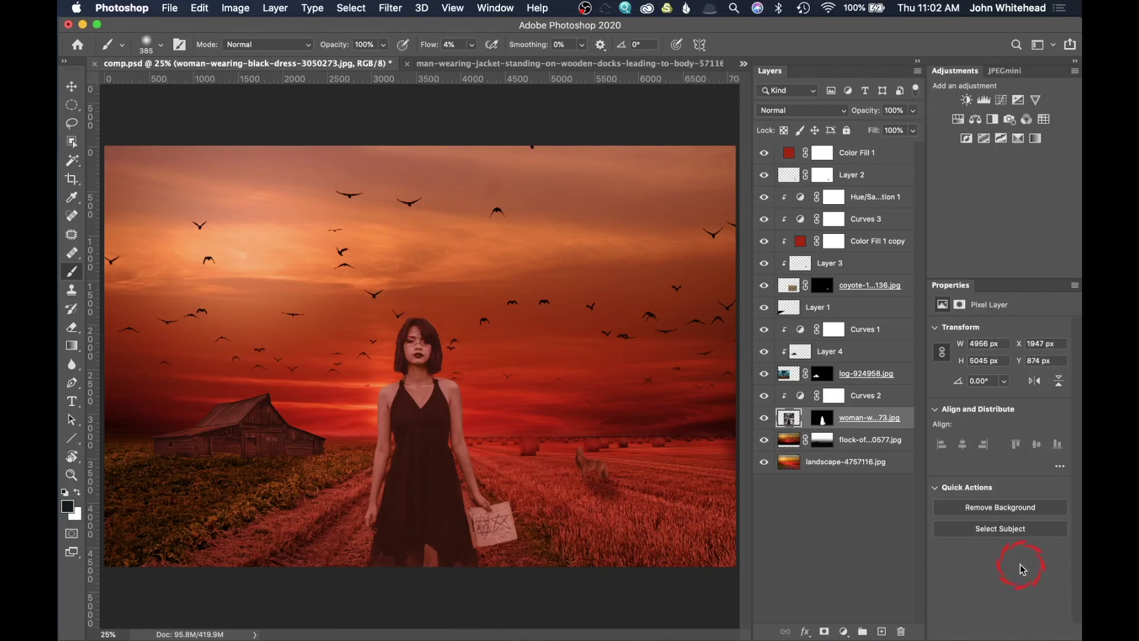